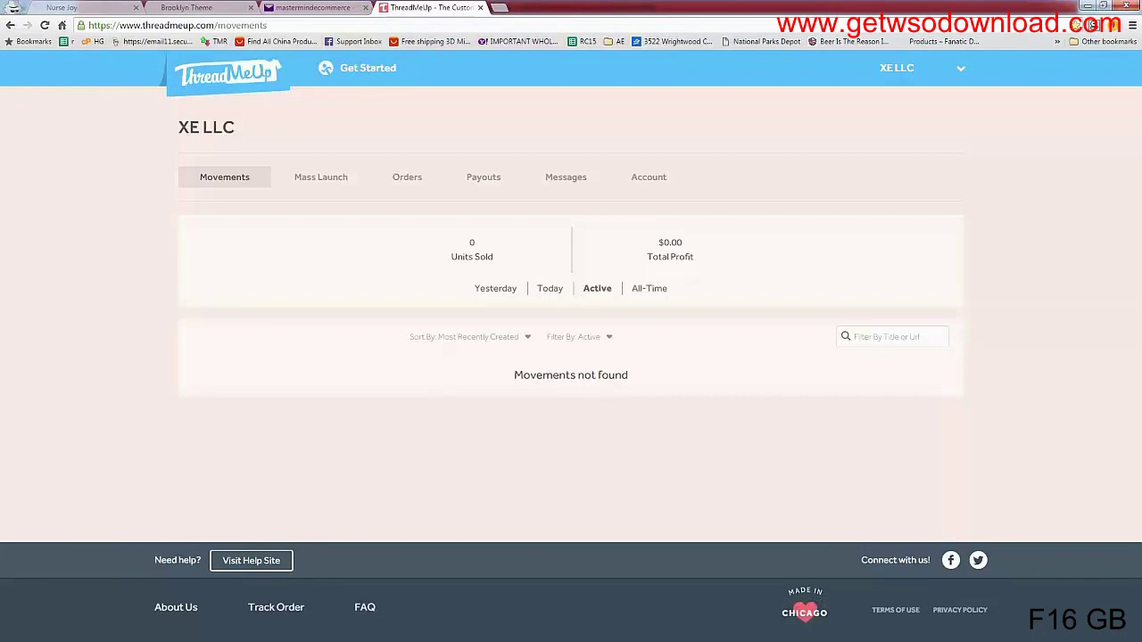
{"action": "triple_click", "coordinate": [185, 126]}
{"action": "left_click", "coordinate": [185, 127]}
{"action": "left_click_drag", "start_coordinate": [176, 126], "coordinate": [213, 128]}
{"action": "left_click", "coordinate": [213, 127]}
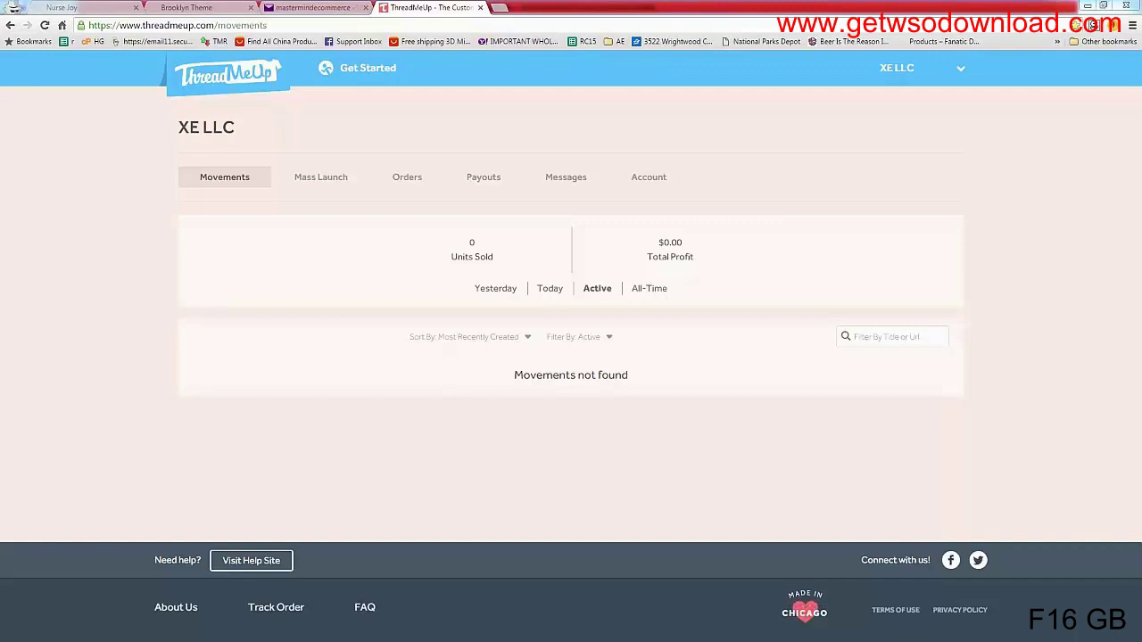
Switch to Windows Photo Viewer to look at the outcome_nurse artwork, and minimise the viewer
{"action": "double_click", "coordinate": [587, 77]}
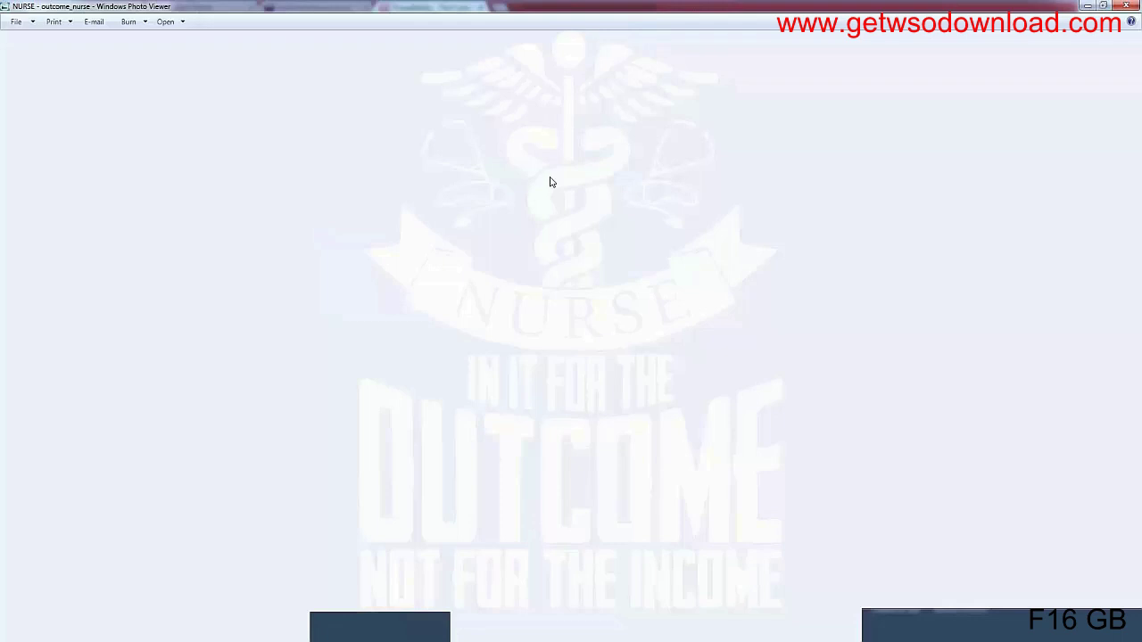
{"action": "left_click", "coordinate": [1089, 6]}
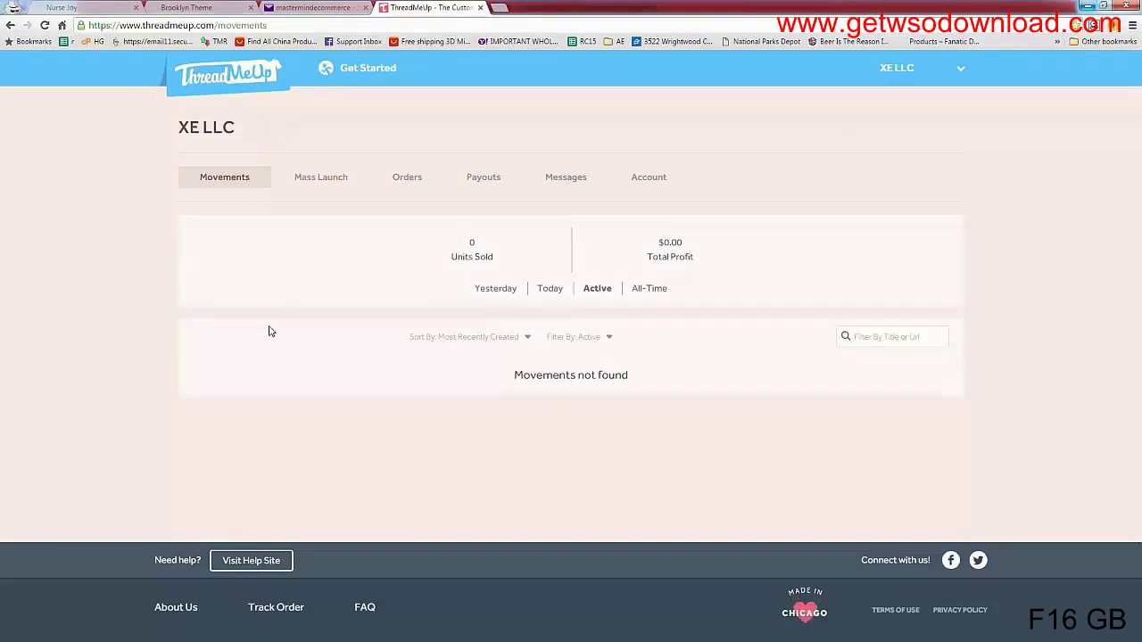
Start a new design on the Ladies Tee [Runs Small] and upload the nurse artwork to the shirt front
{"action": "left_click", "coordinate": [334, 84]}
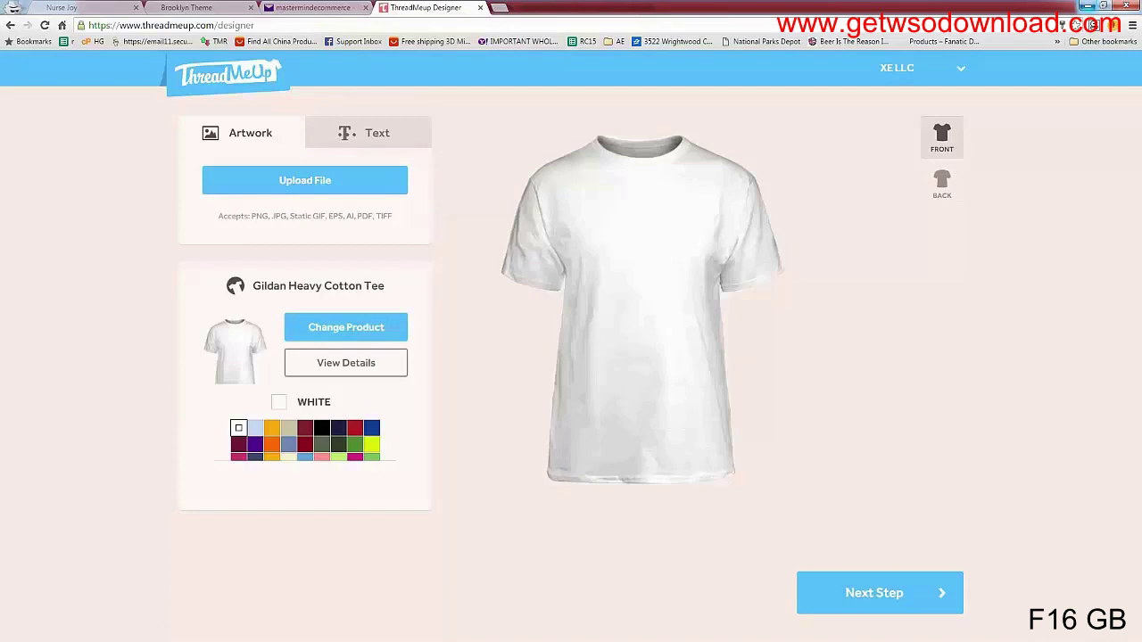
{"action": "left_click", "coordinate": [344, 338]}
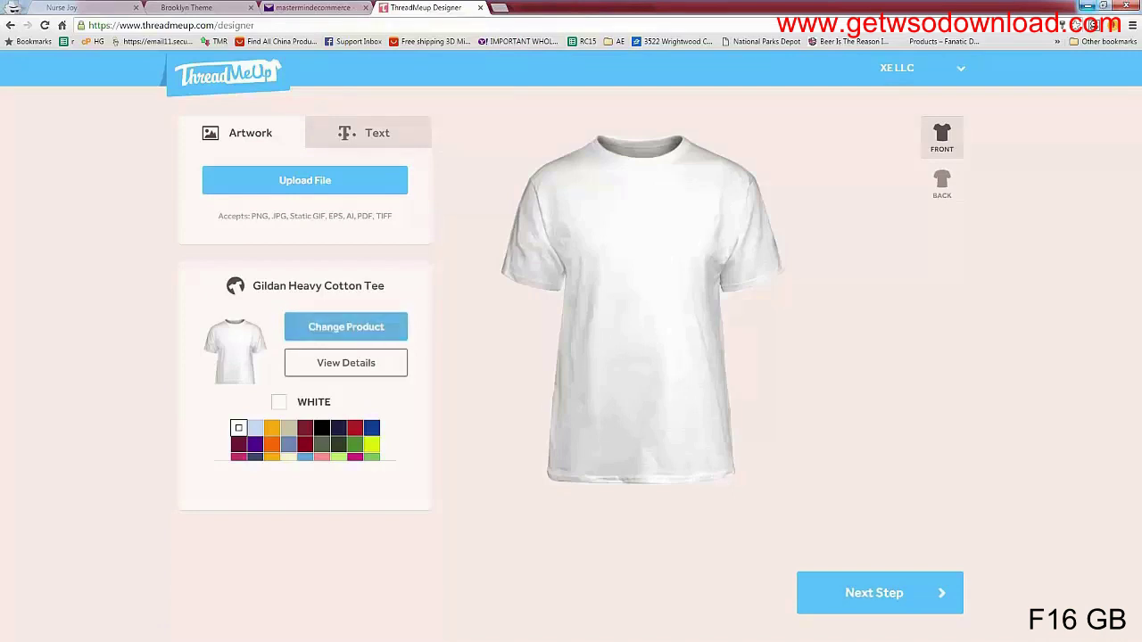
{"action": "mouse_move", "coordinate": [373, 198]}
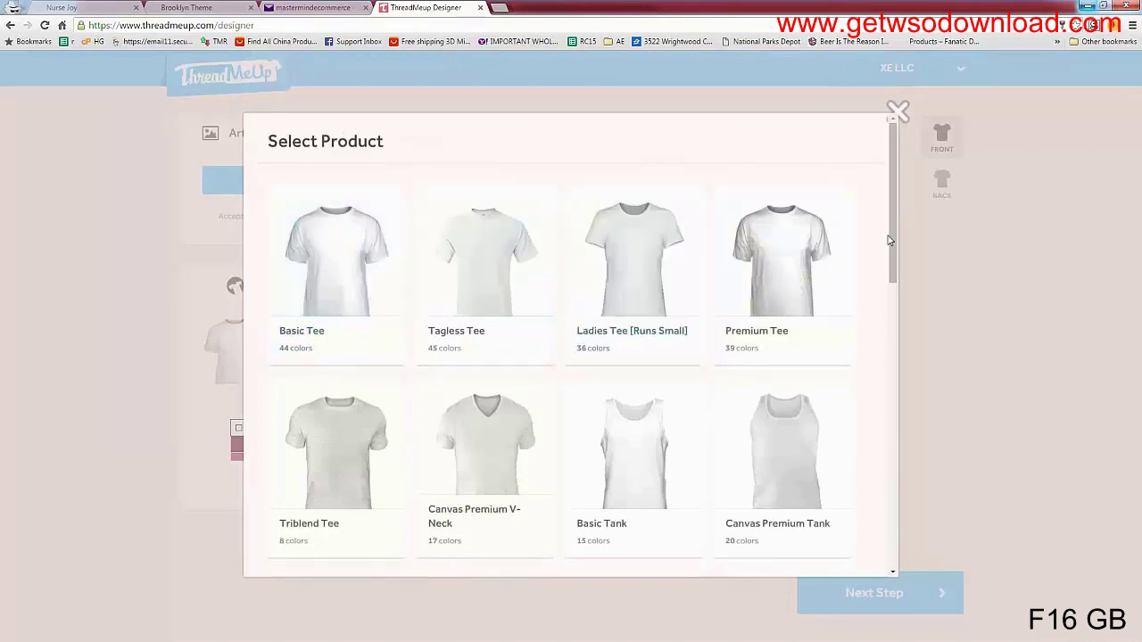
{"action": "left_click_drag", "start_coordinate": [889, 240], "coordinate": [877, 187]}
{"action": "mouse_move", "coordinate": [631, 259]}
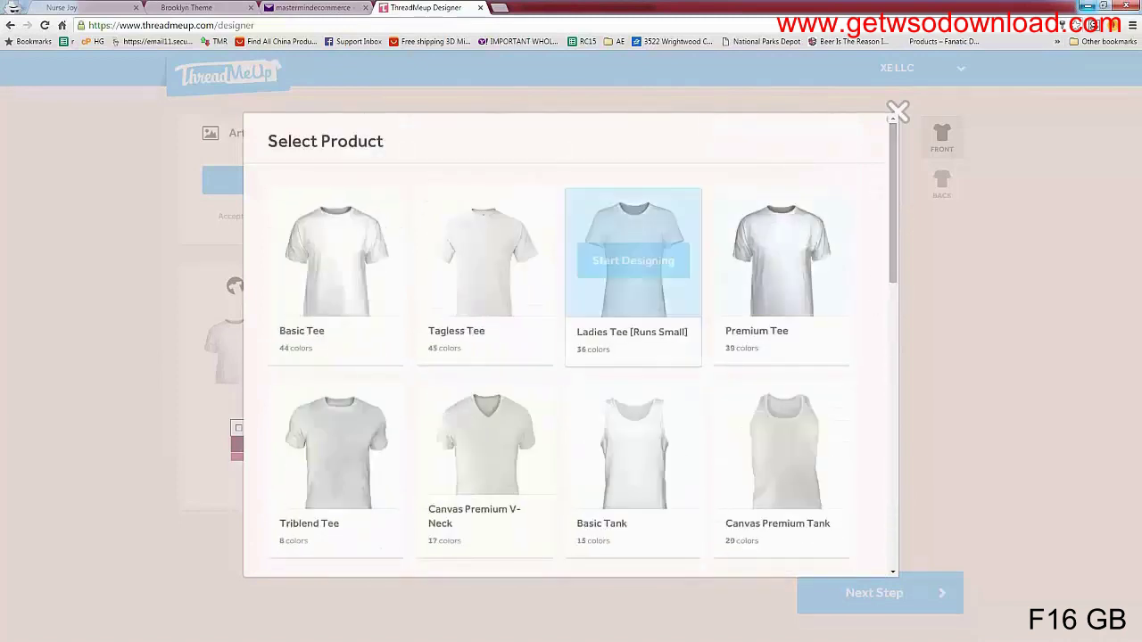
{"action": "left_click", "coordinate": [634, 250]}
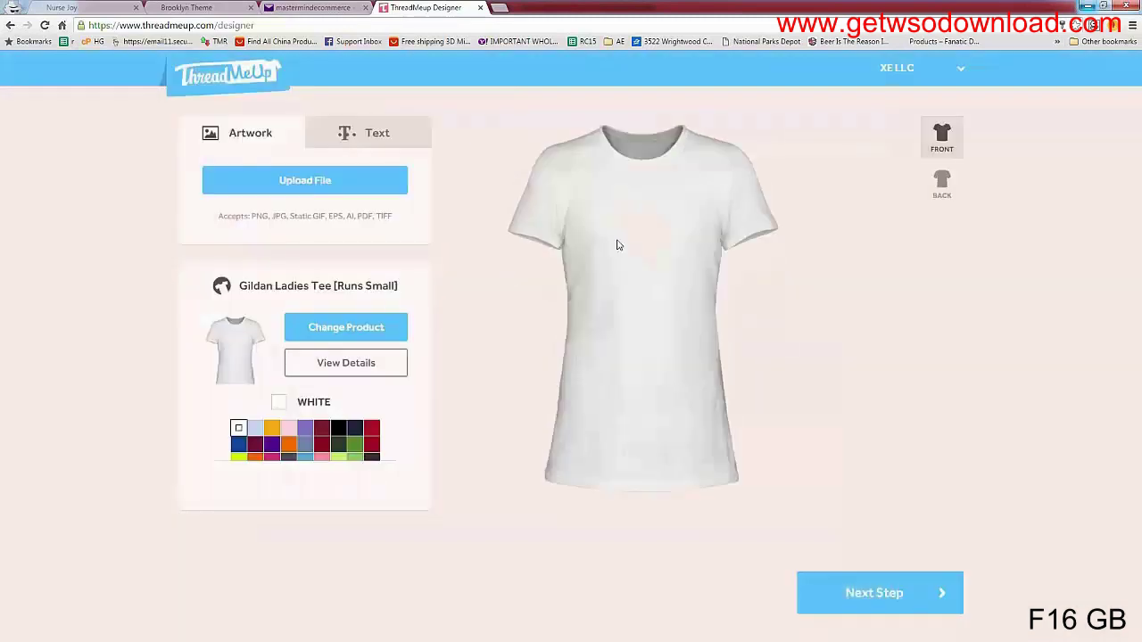
{"action": "left_click", "coordinate": [280, 184]}
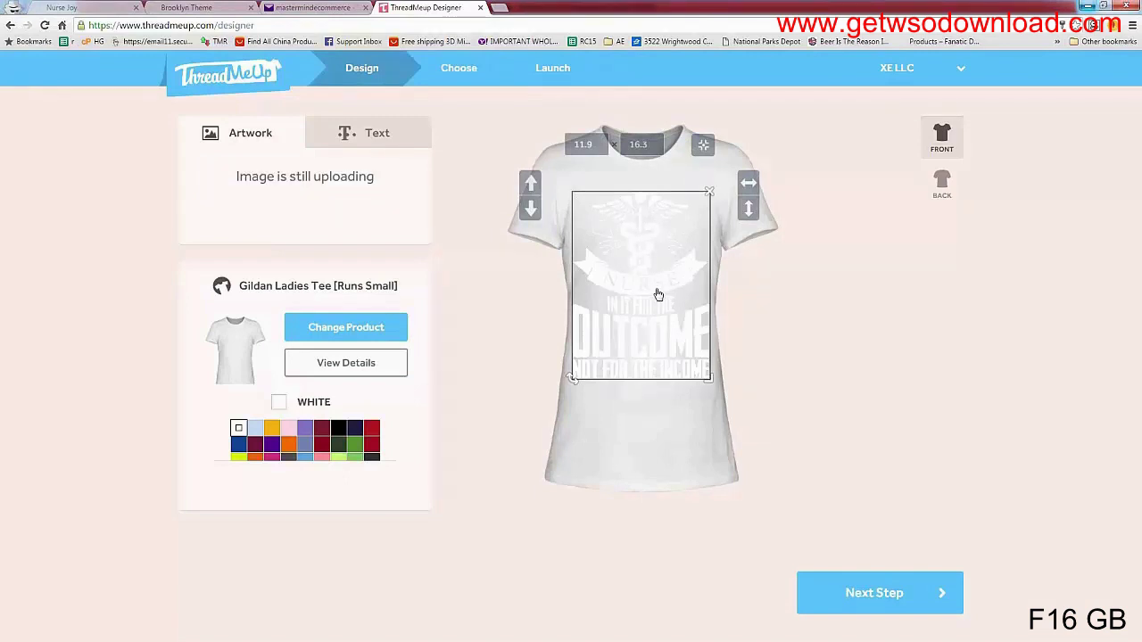
Nudge the nurse artwork upward and sideways on the shirt front
{"action": "key", "text": "Right"}
{"action": "key", "text": "Left"}
{"action": "key", "text": "Left"}
{"action": "key", "text": "Up"}
{"action": "key", "text": "Up"}
{"action": "key", "text": "Up"}
{"action": "key", "text": "Up"}
{"action": "key", "text": "Up"}
{"action": "key", "text": "Up"}
{"action": "key", "text": "Up"}
{"action": "key", "text": "Up"}
{"action": "key", "text": "Up"}
{"action": "key", "text": "Up"}
{"action": "key", "text": "Up"}
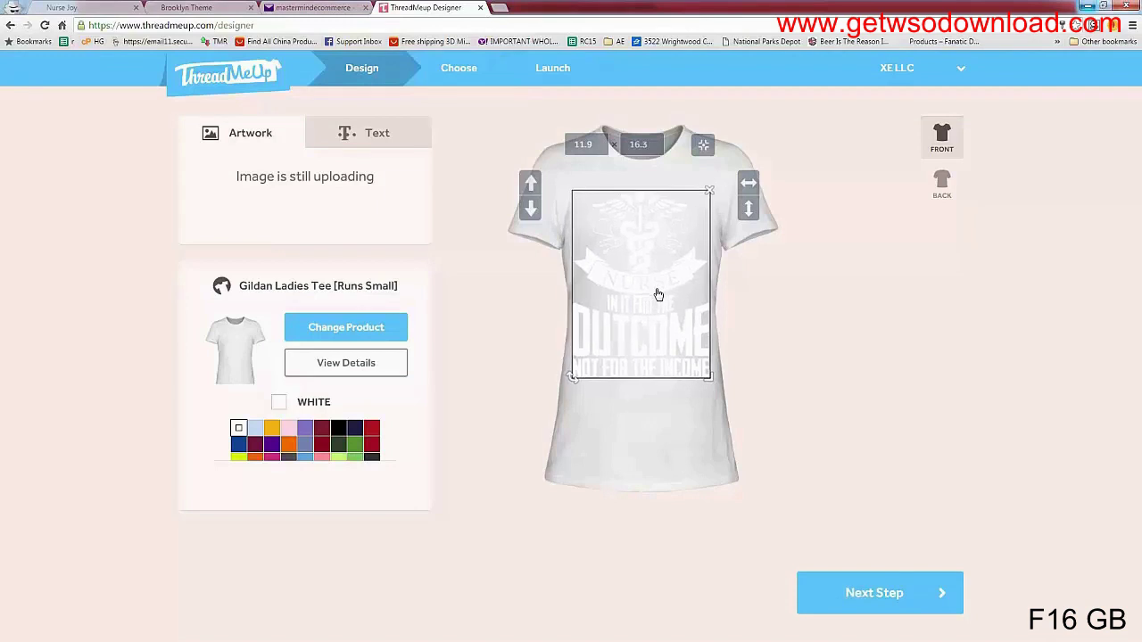
{"action": "key", "text": "Right"}
{"action": "key", "text": "Right"}
{"action": "key", "text": "Right"}
{"action": "key", "text": "Right"}
{"action": "key", "text": "Right"}
{"action": "key", "text": "Right"}
{"action": "key", "text": "Right"}
{"action": "key", "text": "Right"}
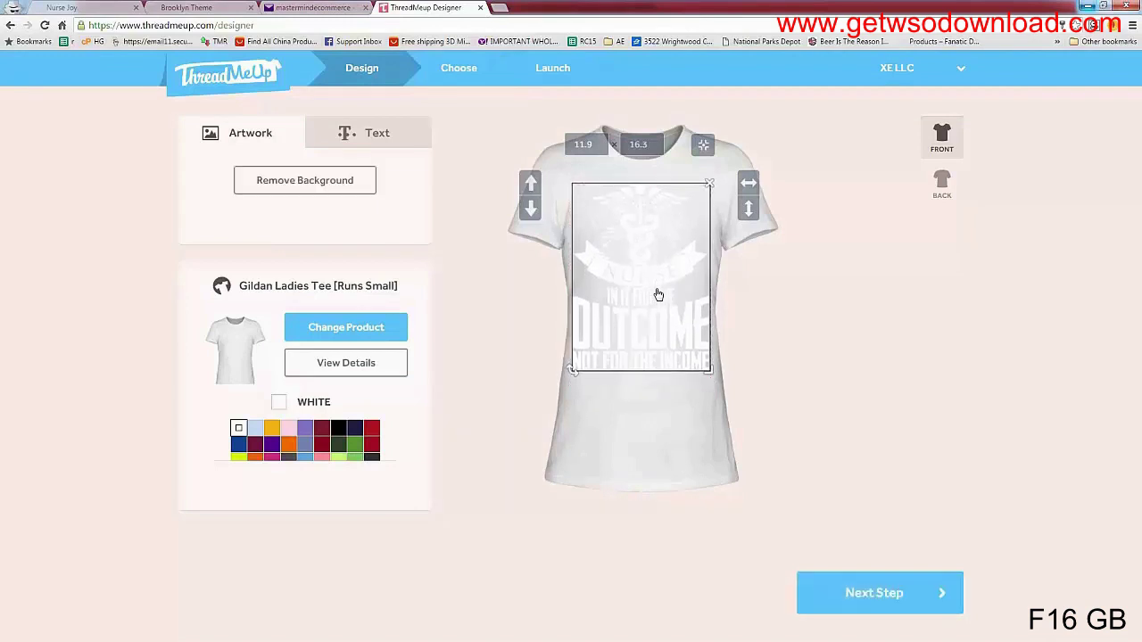
{"action": "key", "text": "Left"}
{"action": "key", "text": "Left"}
{"action": "key", "text": "Left"}
{"action": "key", "text": "Left"}
{"action": "key", "text": "Left"}
{"action": "key", "text": "Left"}
{"action": "key", "text": "Left"}
{"action": "key", "text": "Left"}
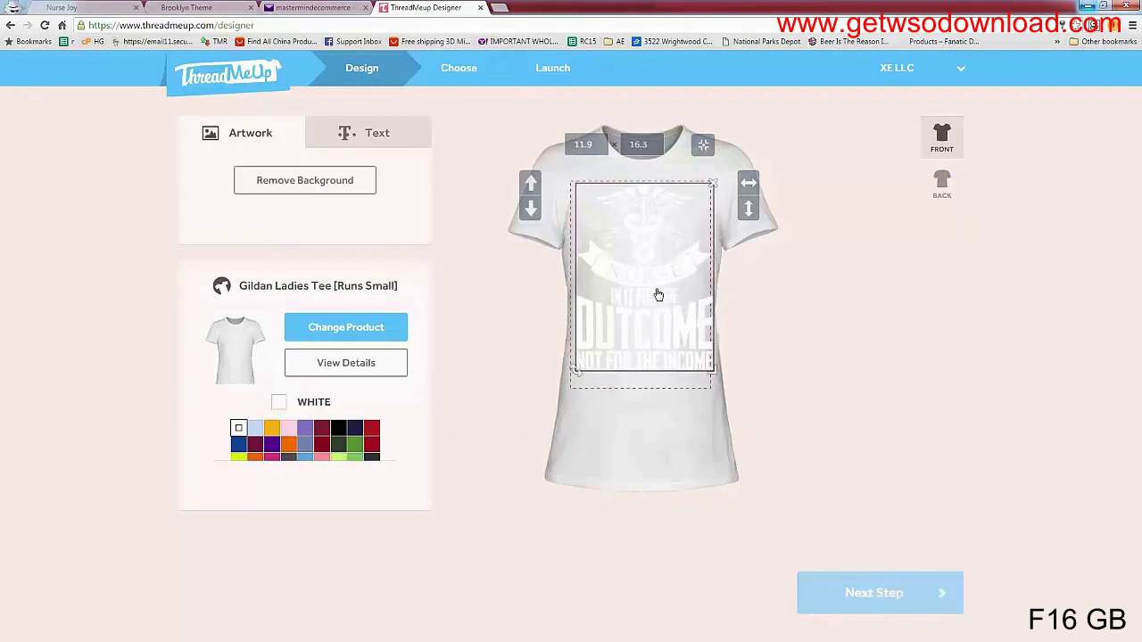
Centre the nurse artwork on the shirt front and set the shirt colour to Garnet
{"action": "left_click", "coordinate": [705, 144]}
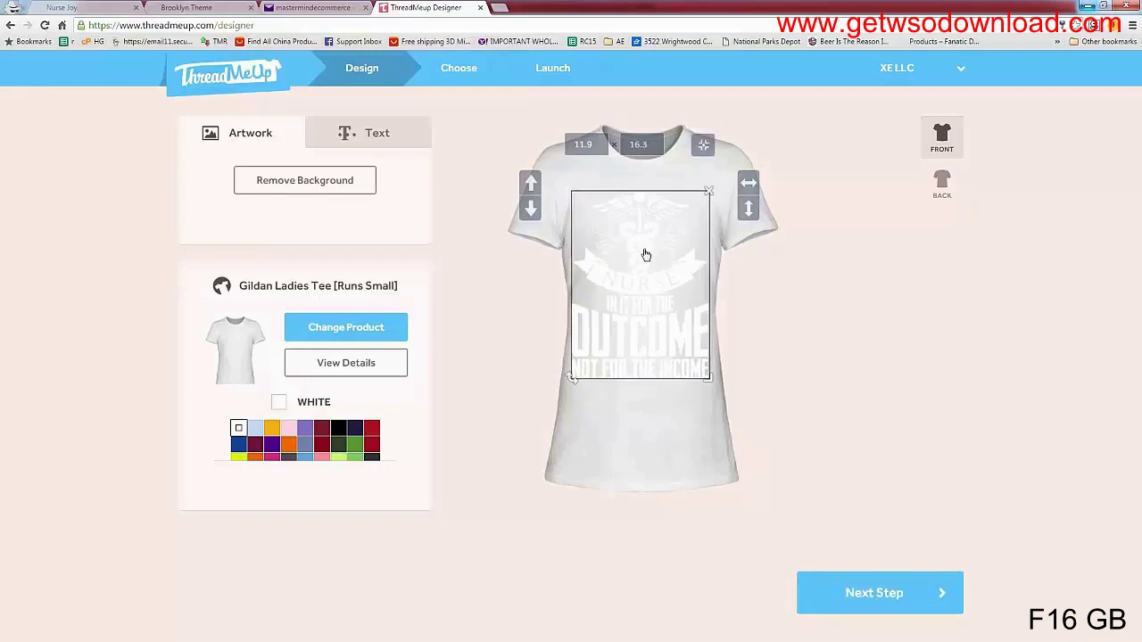
{"action": "left_click", "coordinate": [847, 339]}
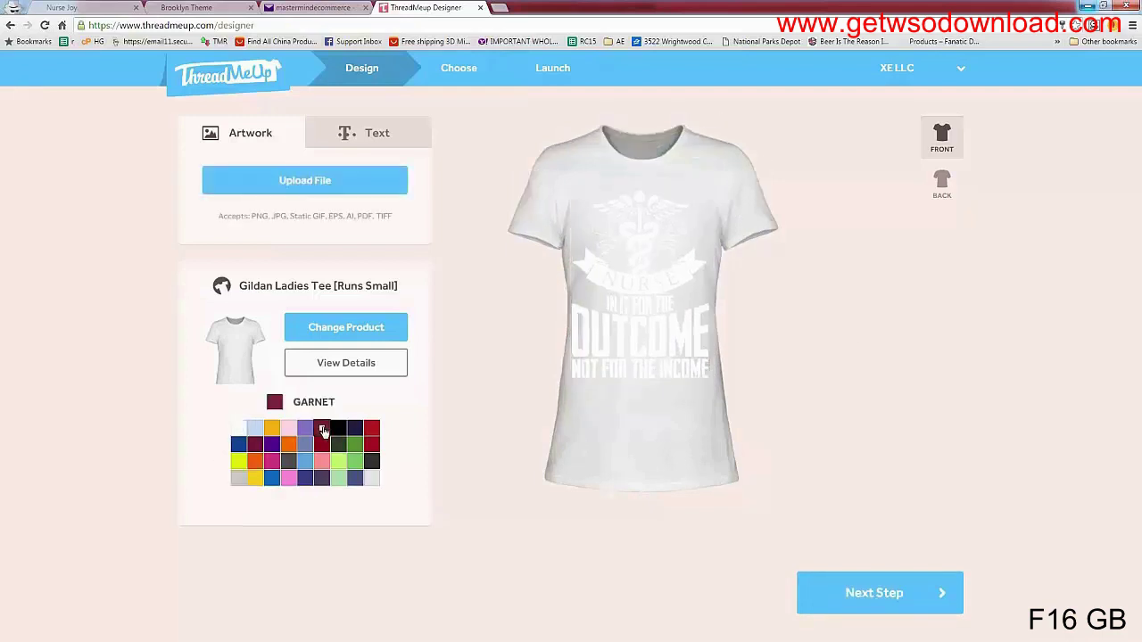
{"action": "left_click", "coordinate": [323, 431]}
{"action": "left_click", "coordinate": [607, 332]}
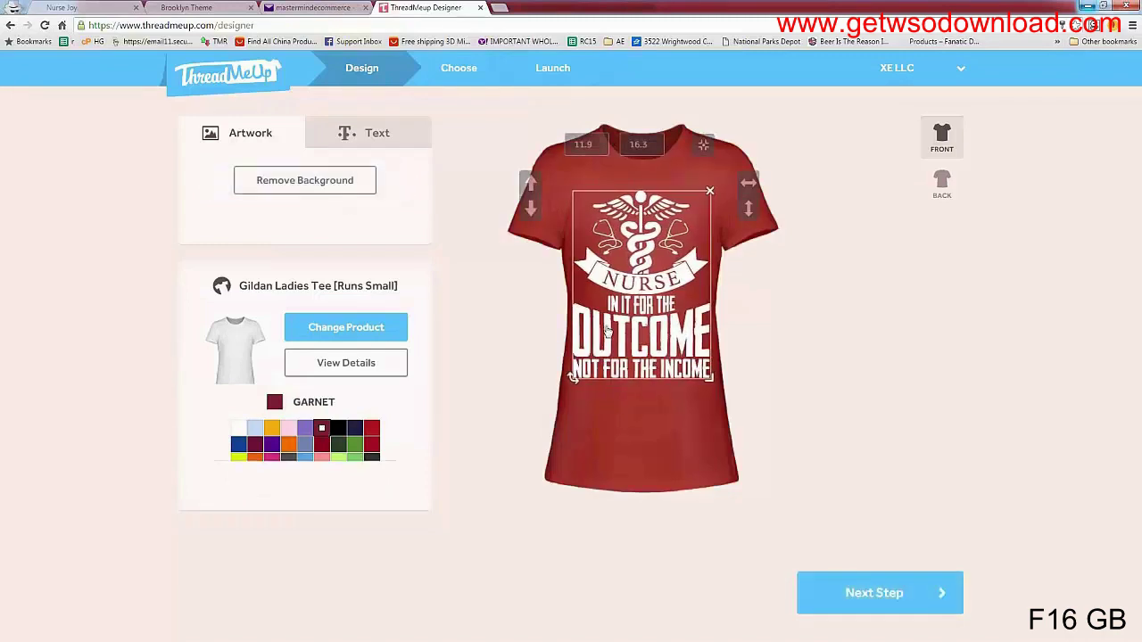
{"action": "left_click", "coordinate": [856, 402]}
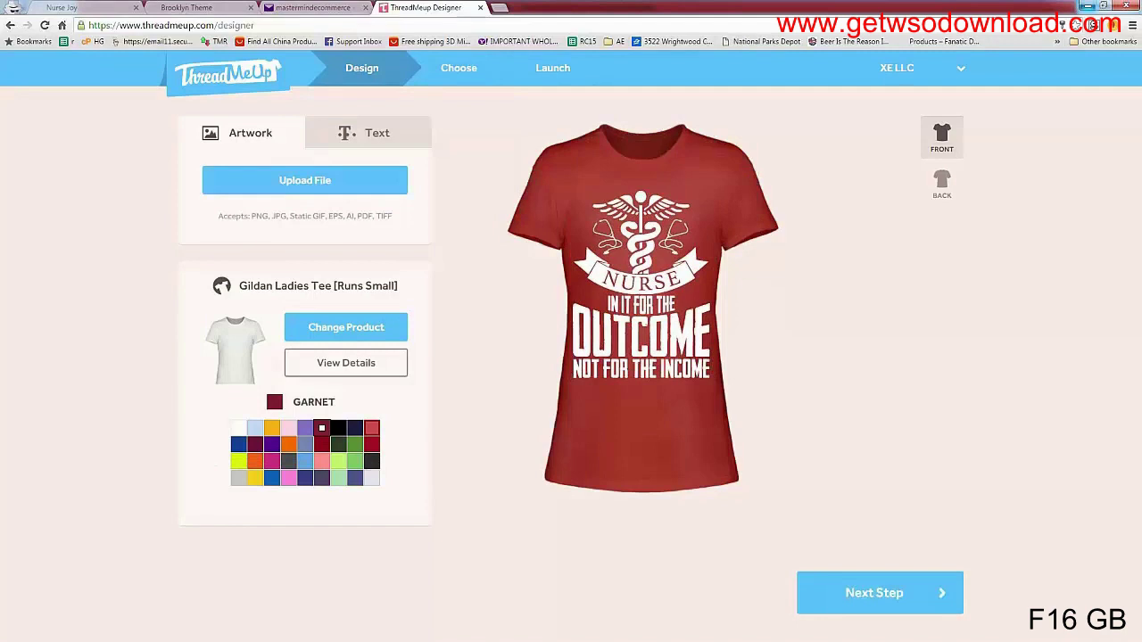
Try the shirt in Red, Antique Cherry Red and Maroon, and set it back to Garnet
{"action": "left_click", "coordinate": [372, 428]}
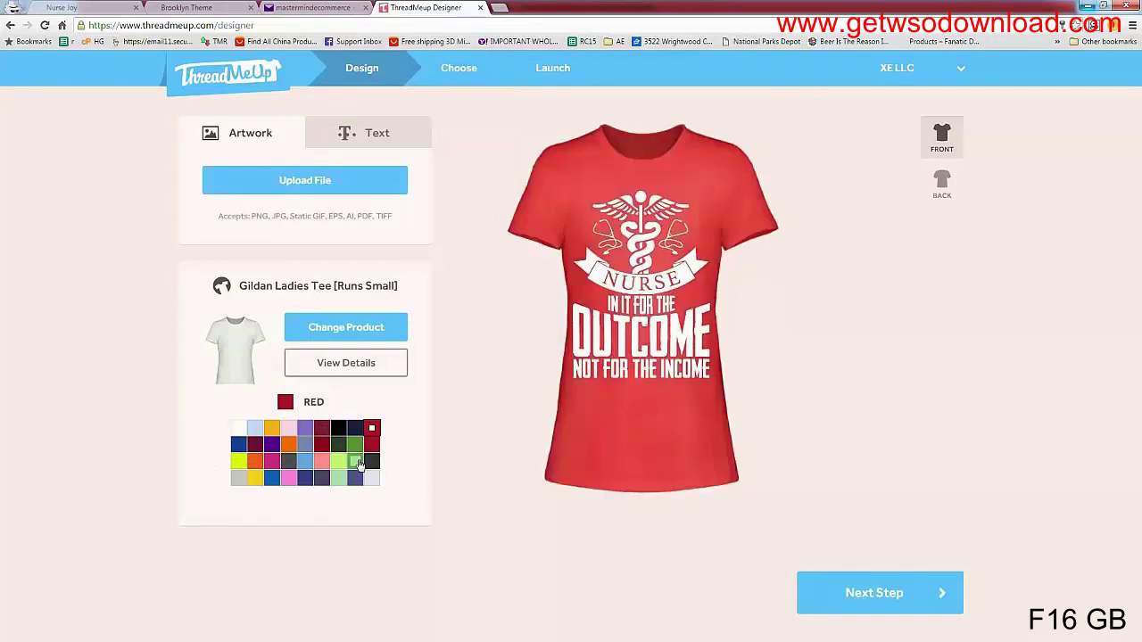
{"action": "left_click", "coordinate": [372, 444]}
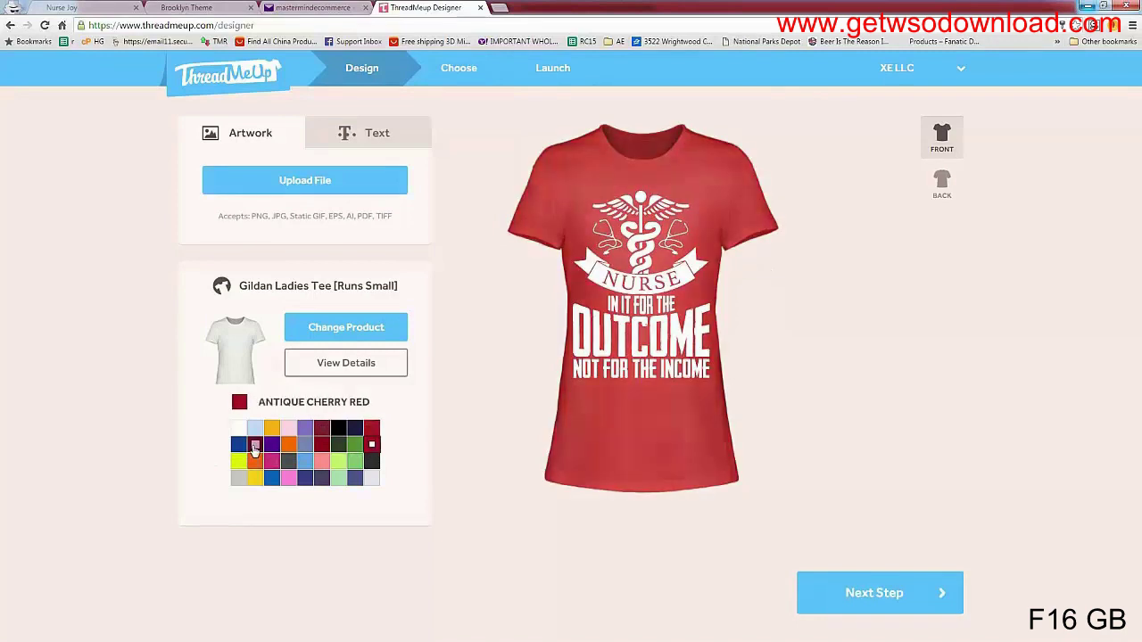
{"action": "left_click", "coordinate": [254, 444]}
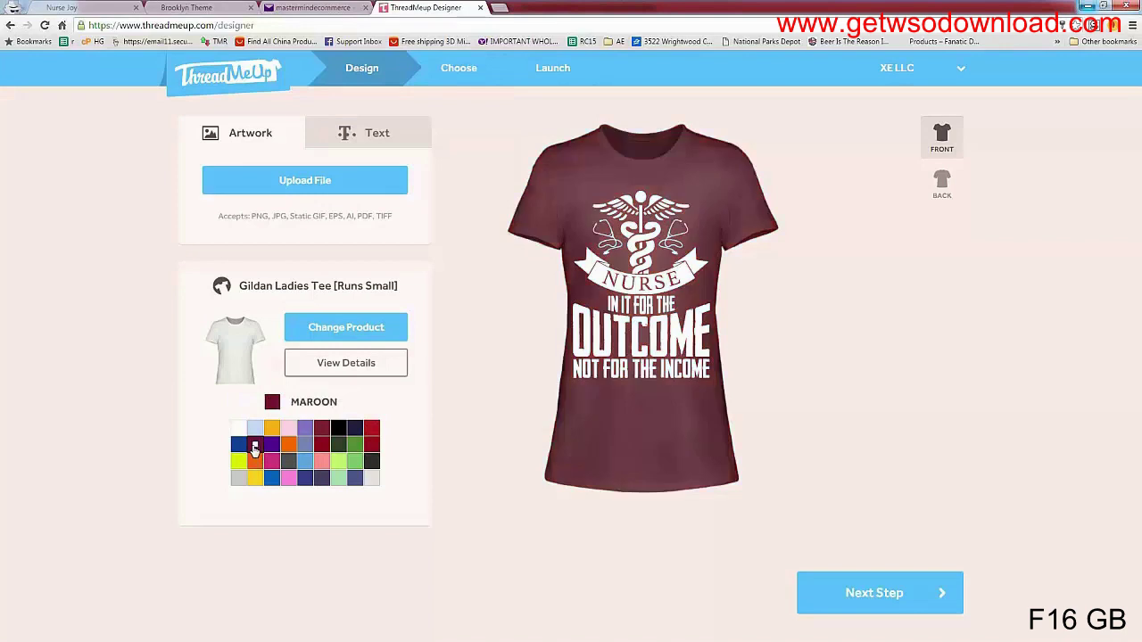
{"action": "left_click", "coordinate": [323, 430]}
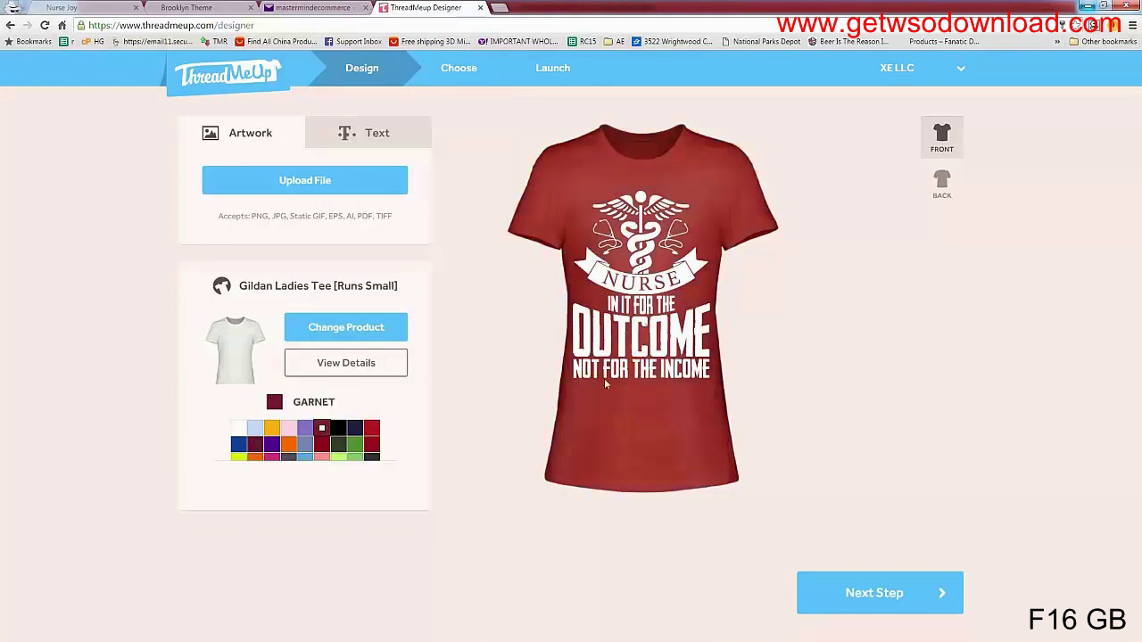
{"action": "left_click", "coordinate": [627, 364]}
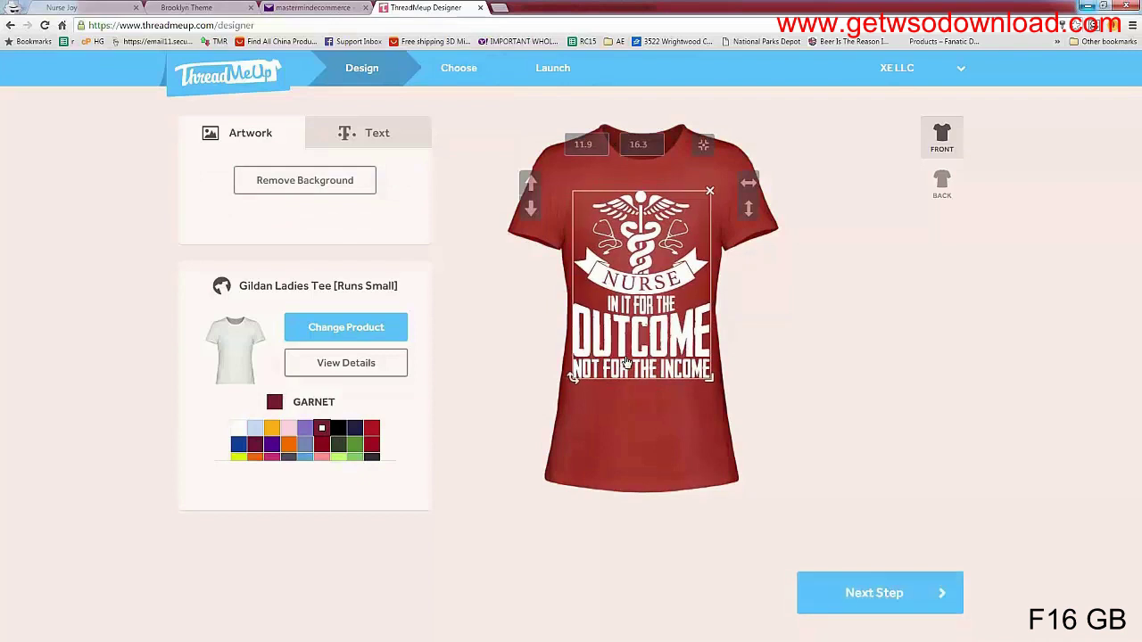
{"action": "left_click", "coordinate": [614, 549]}
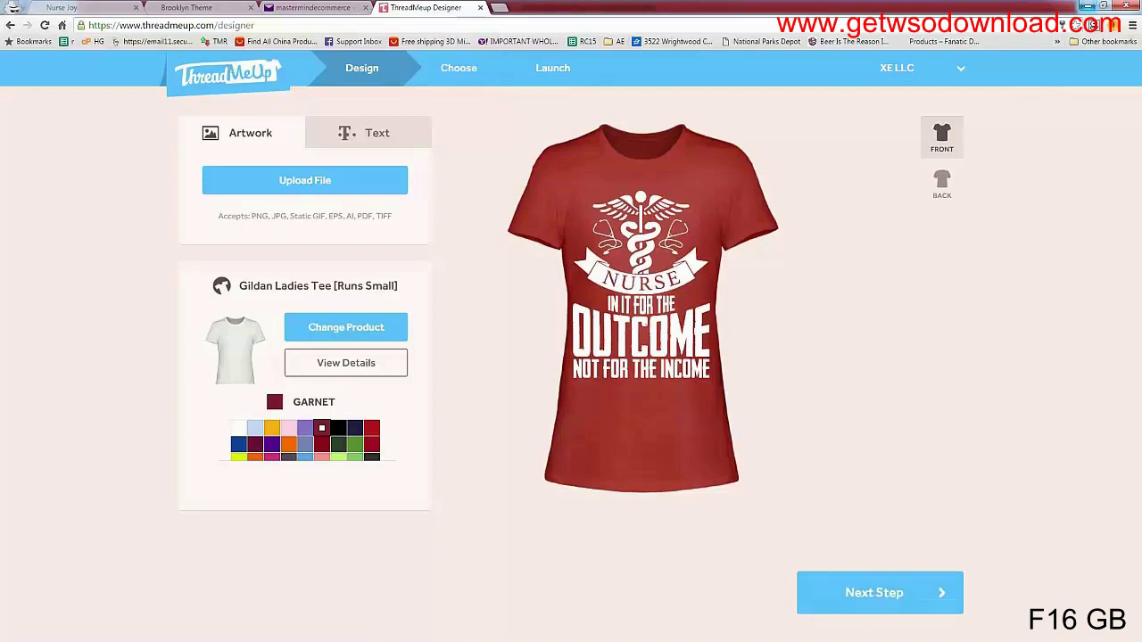
Proceed to the pricing stage and set the ladies tee's selling price to $24.99
{"action": "left_click", "coordinate": [846, 604]}
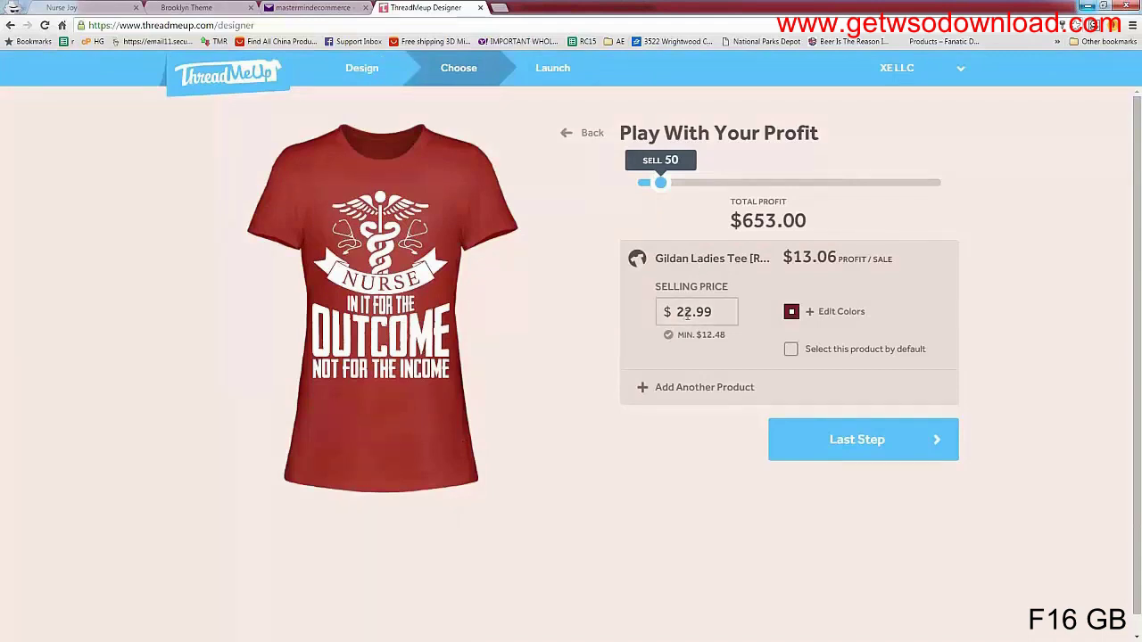
{"action": "left_click_drag", "start_coordinate": [688, 311], "coordinate": [693, 312]}
{"action": "type", "text": "4"}
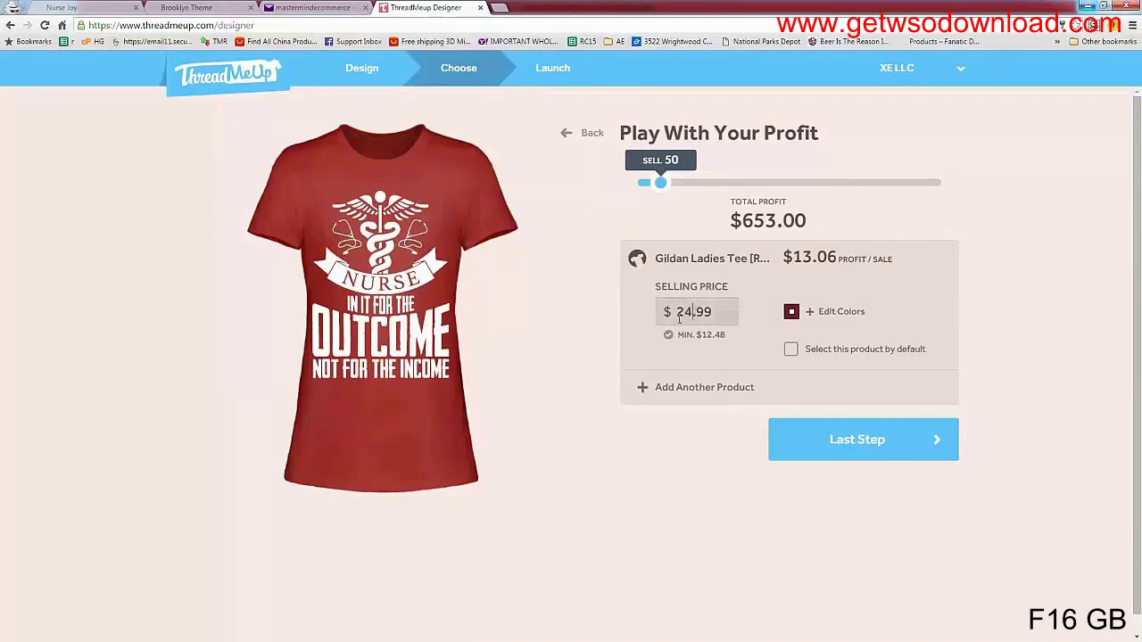
{"action": "left_click", "coordinate": [555, 351]}
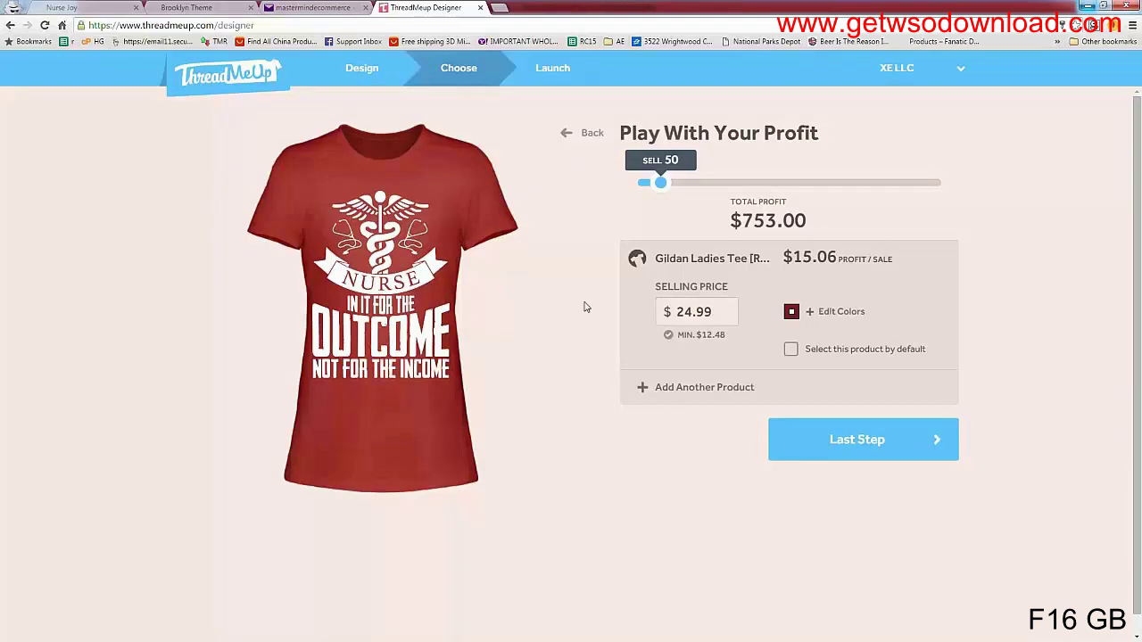
Add Red and the blue beside navy as extra available colours for the ladies tee
{"action": "left_click", "coordinate": [816, 314]}
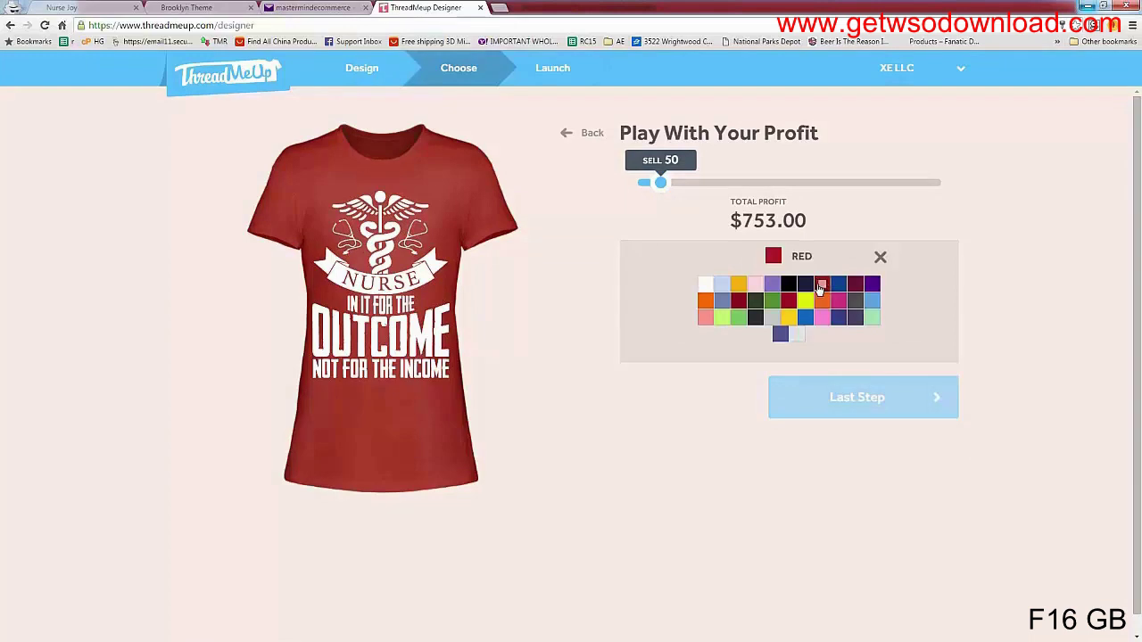
{"action": "left_click", "coordinate": [820, 287]}
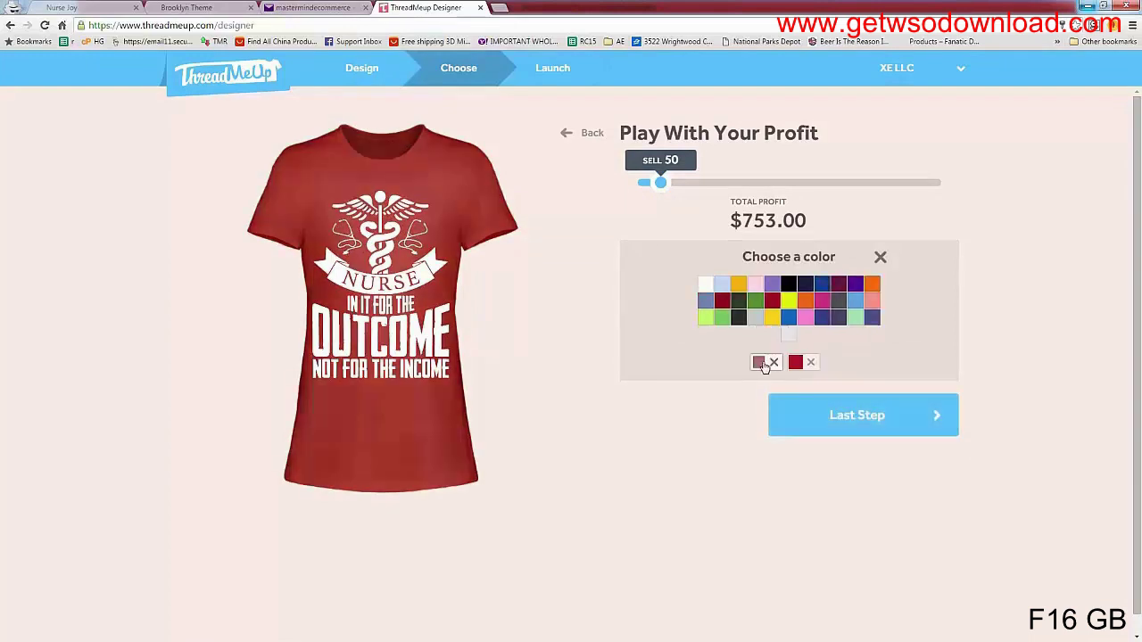
{"action": "left_click", "coordinate": [799, 364]}
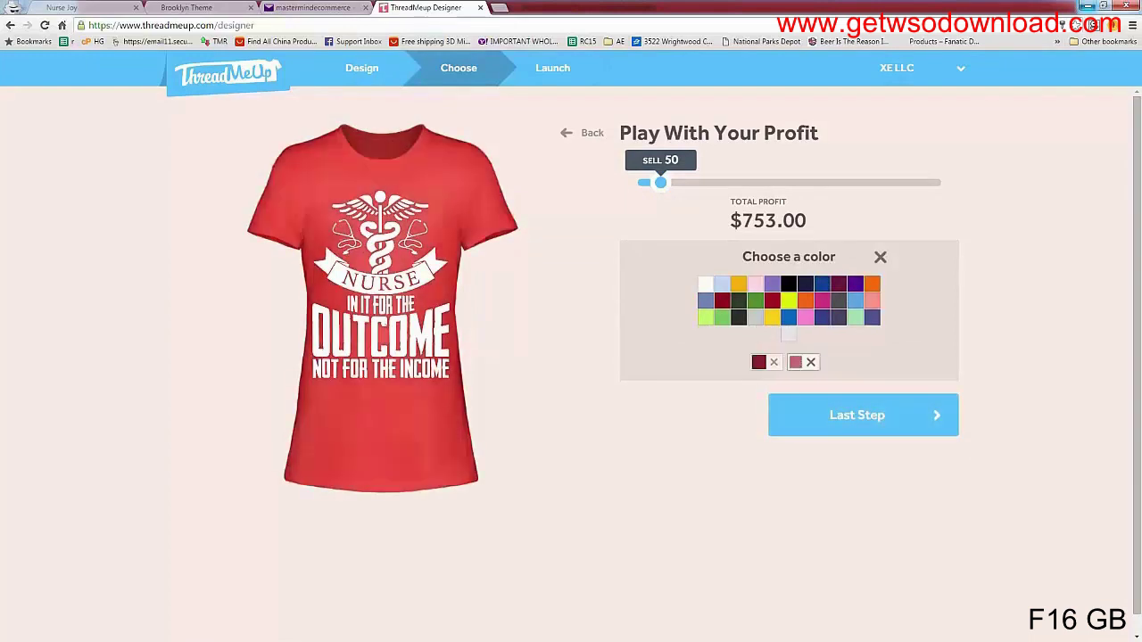
{"action": "left_click", "coordinate": [821, 284]}
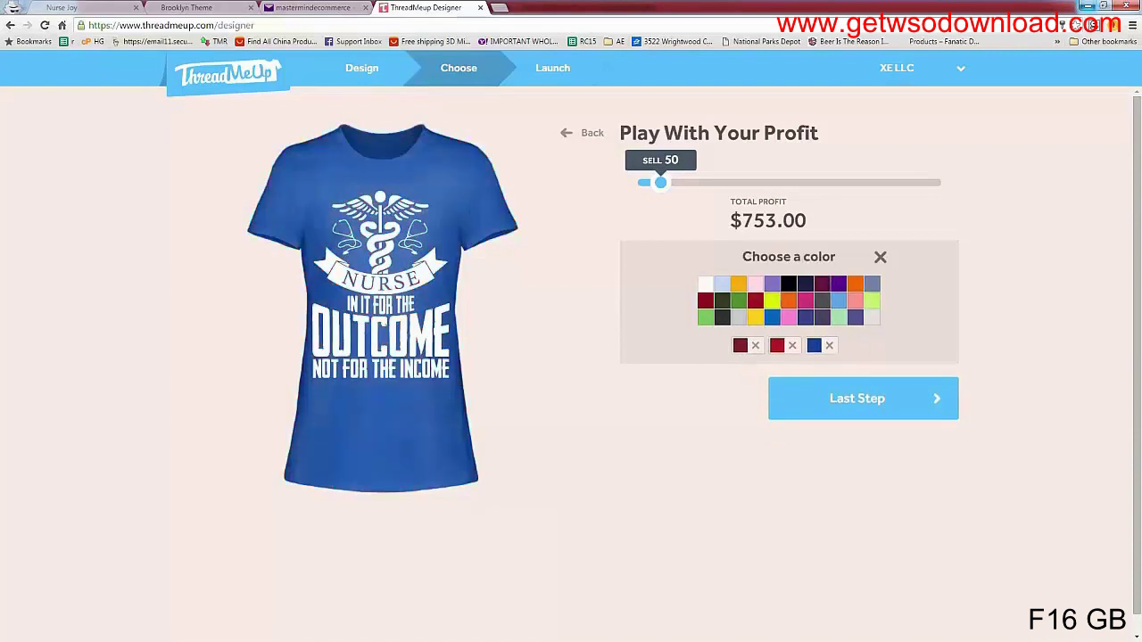
Switch to Windows Photo Viewer to check the original nurse artwork again, and minimise the viewer
{"action": "left_click", "coordinate": [183, 641]}
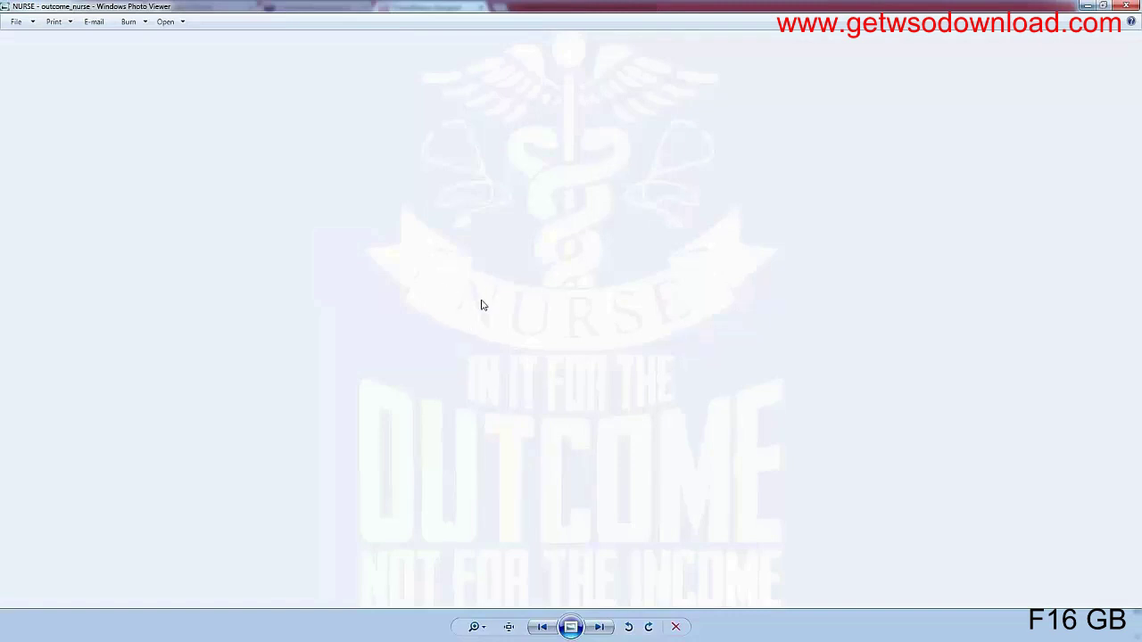
{"action": "left_click", "coordinate": [1087, 6]}
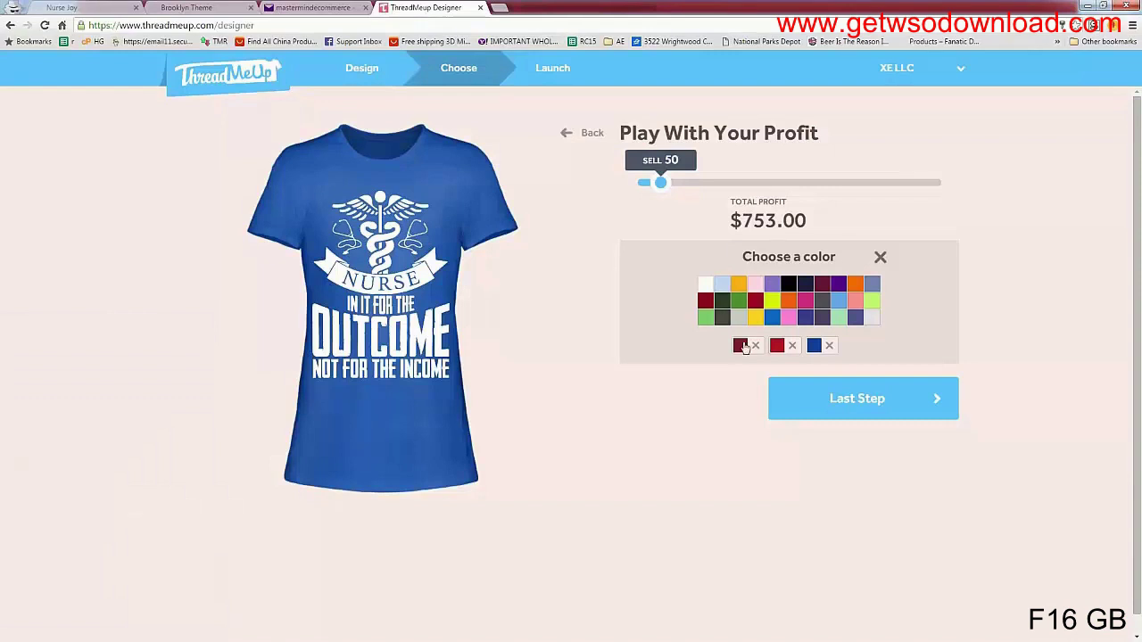
Preview the design on the garnet, red and blue shirts, and close the colour selection
{"action": "left_click", "coordinate": [778, 348]}
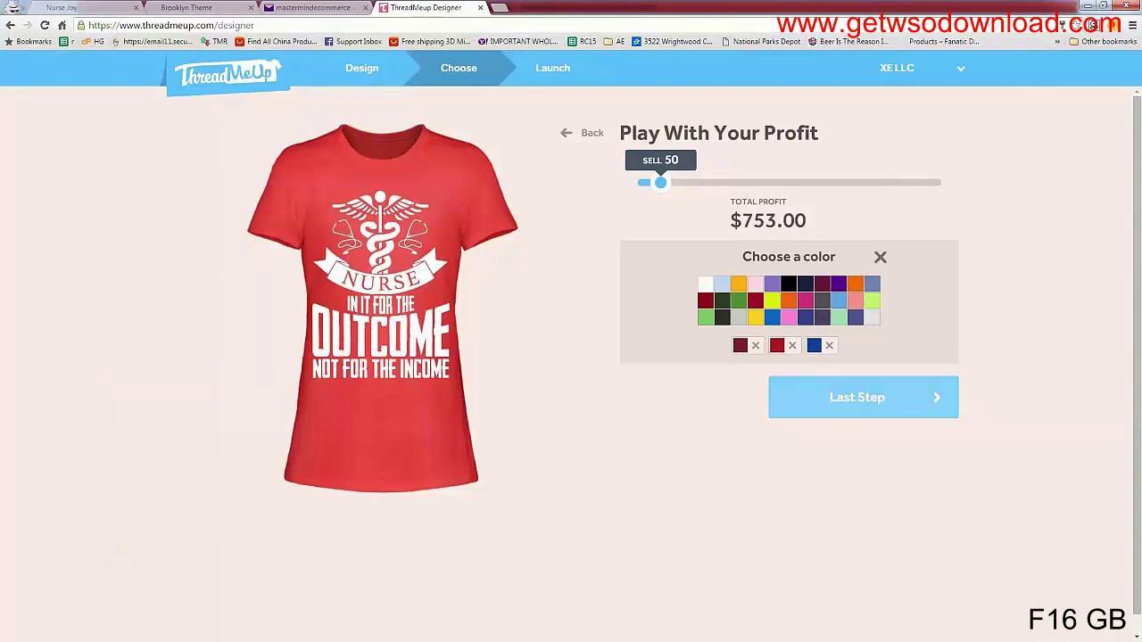
{"action": "left_click", "coordinate": [740, 346]}
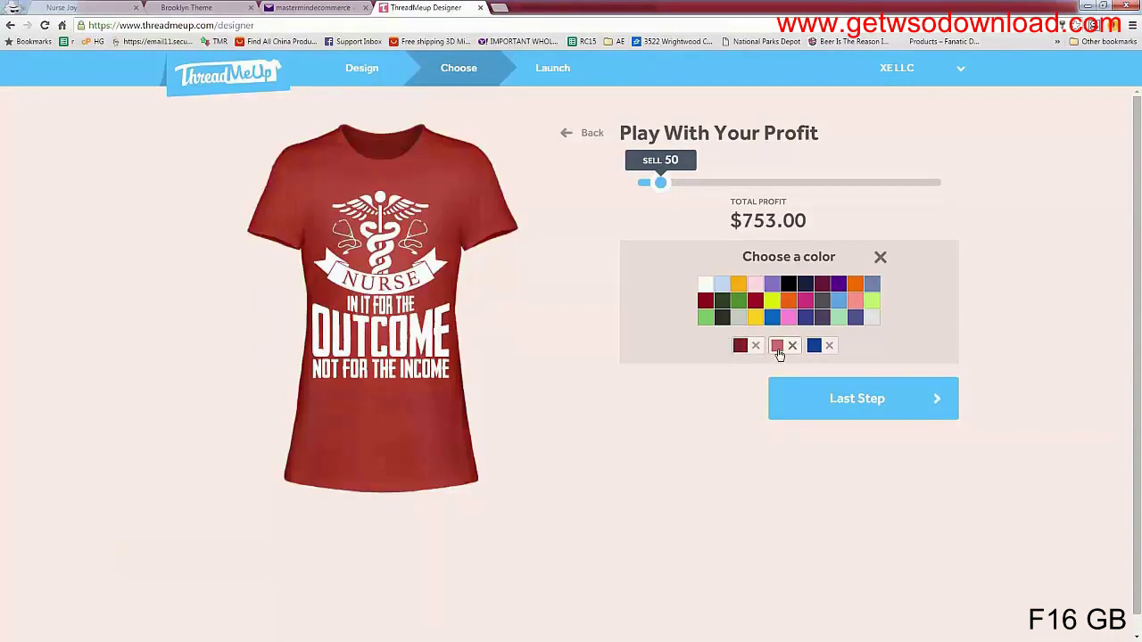
{"action": "left_click", "coordinate": [777, 345]}
{"action": "left_click", "coordinate": [815, 346]}
{"action": "left_click", "coordinate": [743, 350]}
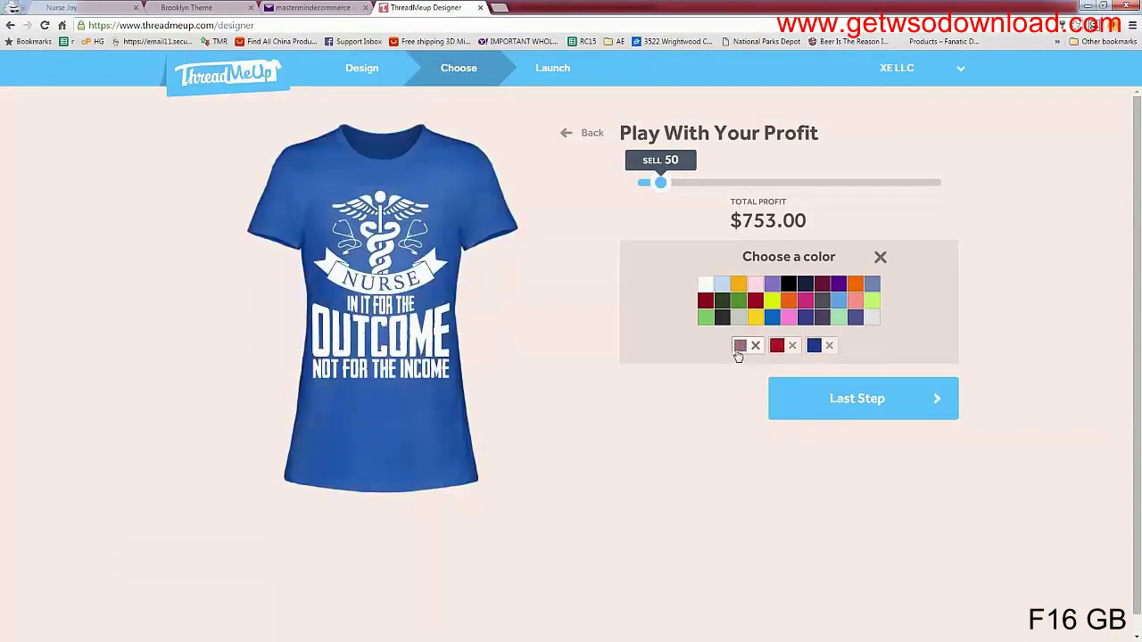
{"action": "left_click", "coordinate": [880, 257]}
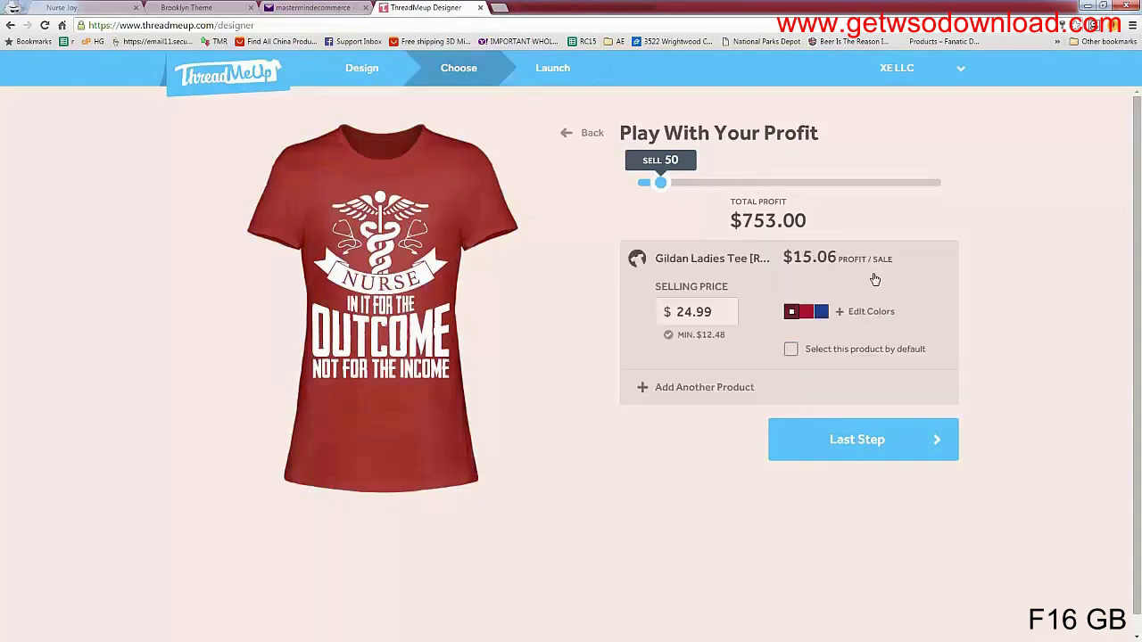
Add the Gildan Heavy Cotton Basic Tee as another product and set its selling price to $24.99
{"action": "left_click", "coordinate": [689, 395]}
{"action": "mouse_move", "coordinate": [689, 399]}
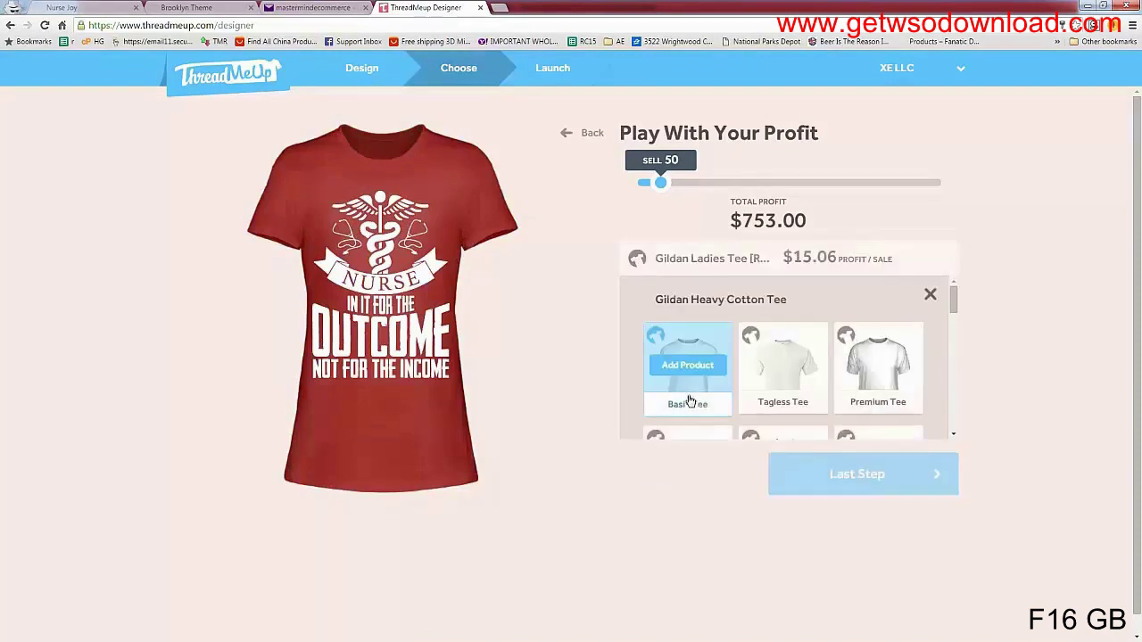
{"action": "left_click", "coordinate": [696, 365]}
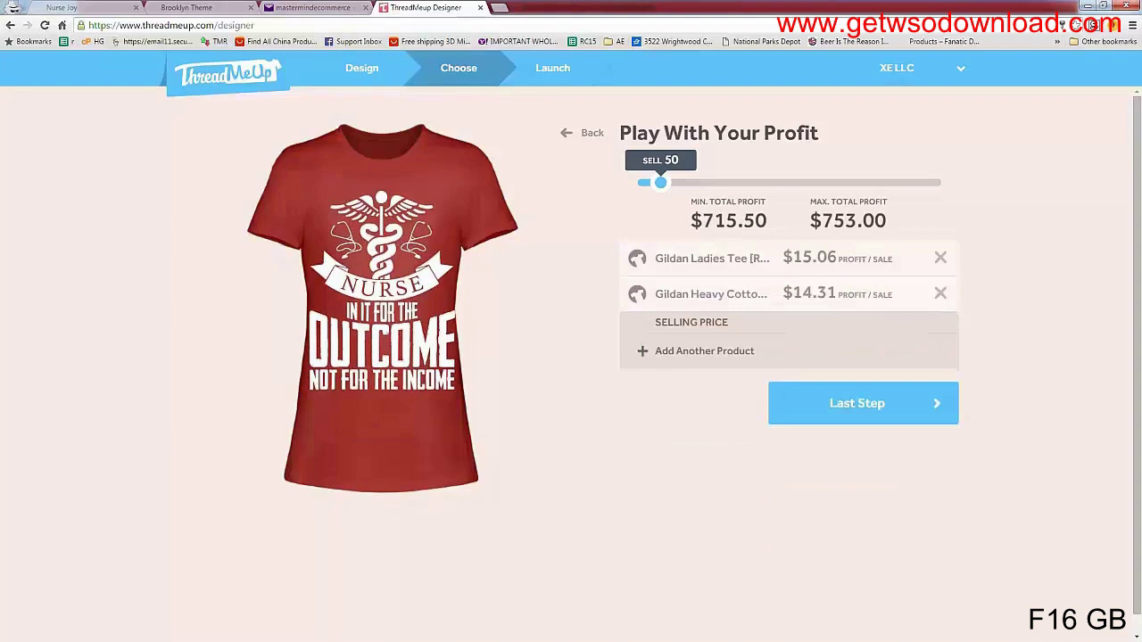
{"action": "left_click_drag", "start_coordinate": [676, 353], "coordinate": [687, 353]}
{"action": "type", "text": "24.99"}
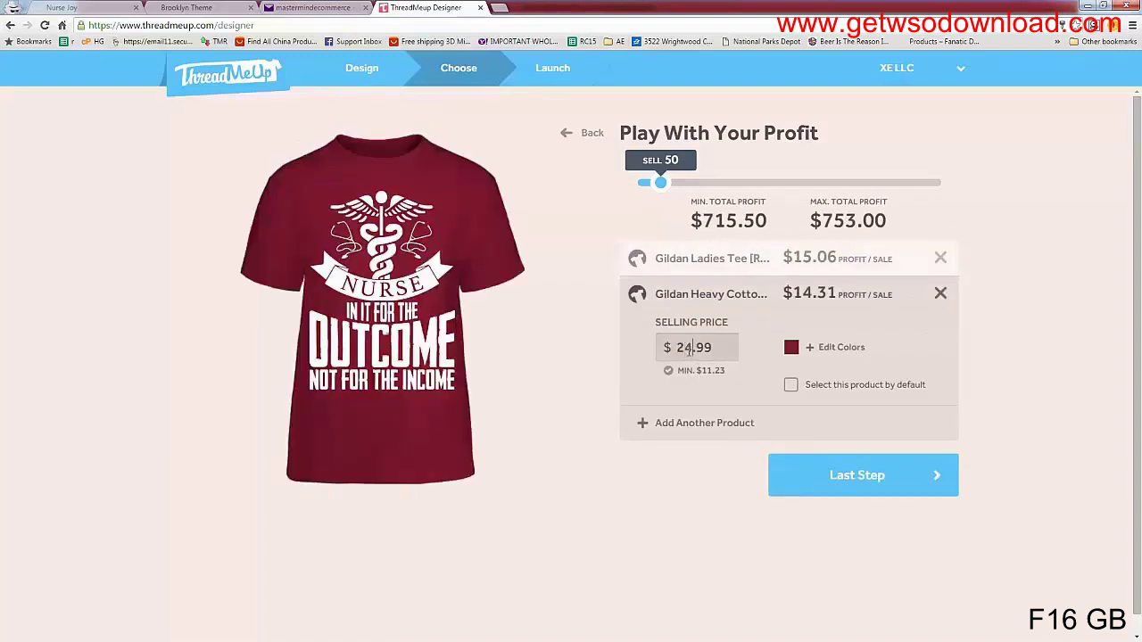
Add red and royal blue as extra colours for the Gildan Heavy Cotton Tee and close the colour selection
{"action": "left_click", "coordinate": [814, 348]}
{"action": "left_click", "coordinate": [806, 323]}
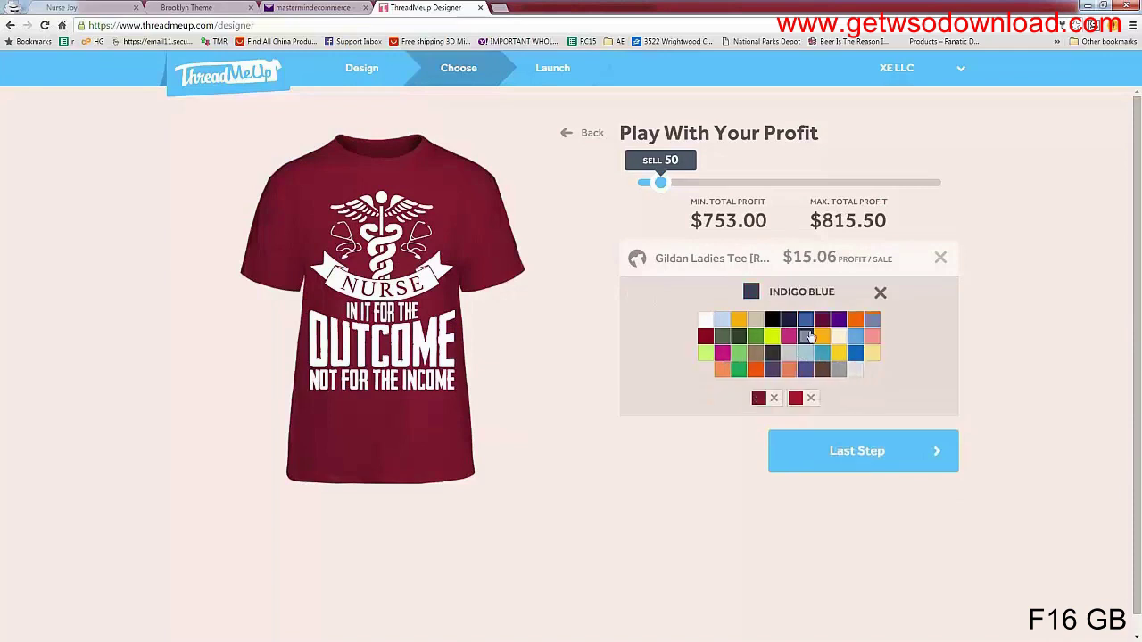
{"action": "left_click", "coordinate": [807, 332]}
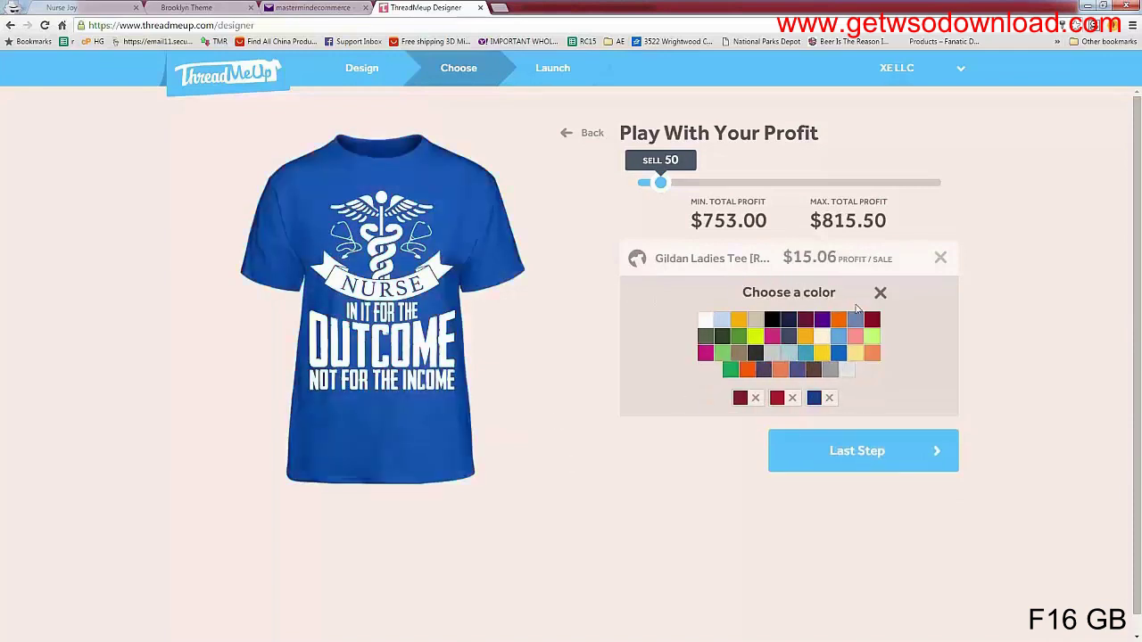
{"action": "left_click", "coordinate": [880, 295]}
Add the Bella Flowy Tank as a third product in the campaign
{"action": "left_click", "coordinate": [696, 423]}
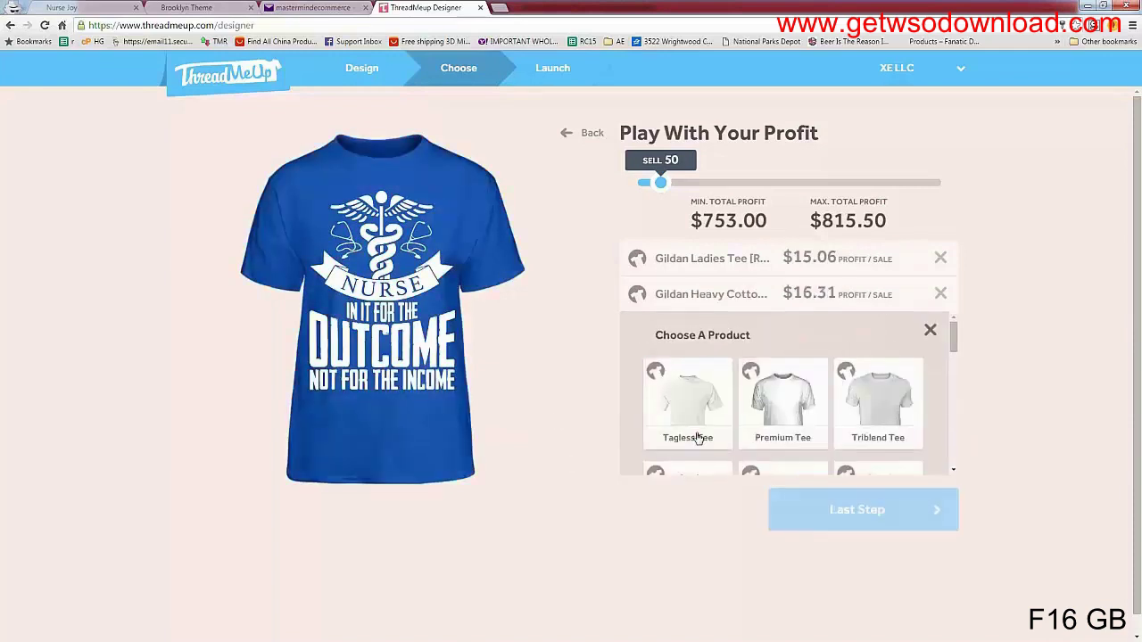
{"action": "scroll", "coordinate": [696, 436], "scroll_direction": "down", "scroll_amount": 4}
{"action": "scroll", "coordinate": [696, 436], "scroll_direction": "down", "scroll_amount": 3}
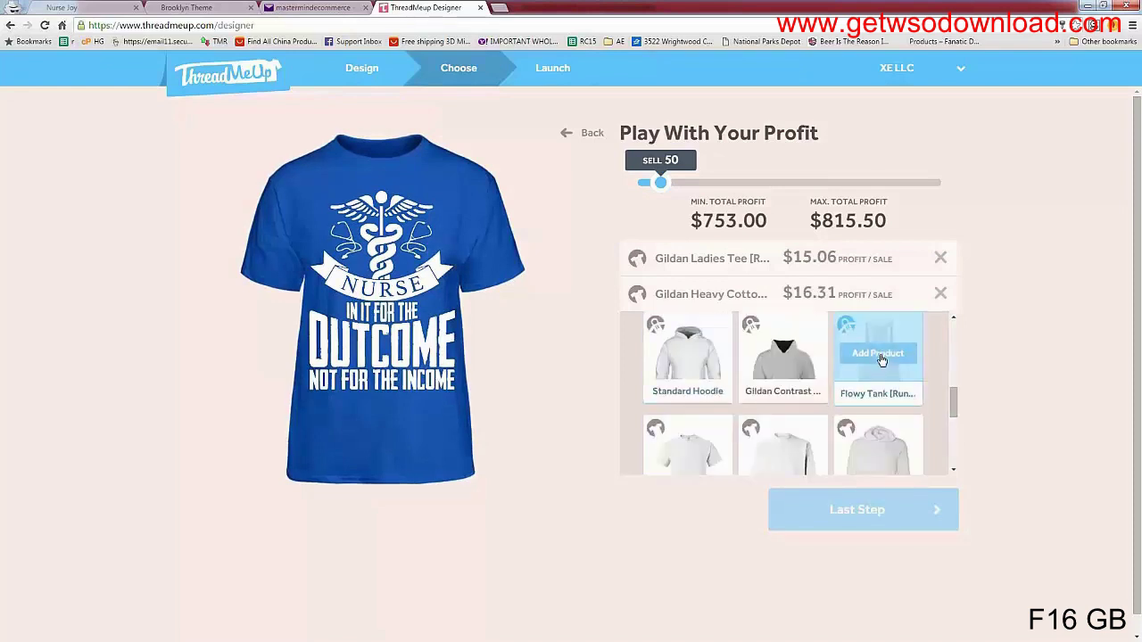
{"action": "left_click", "coordinate": [878, 354]}
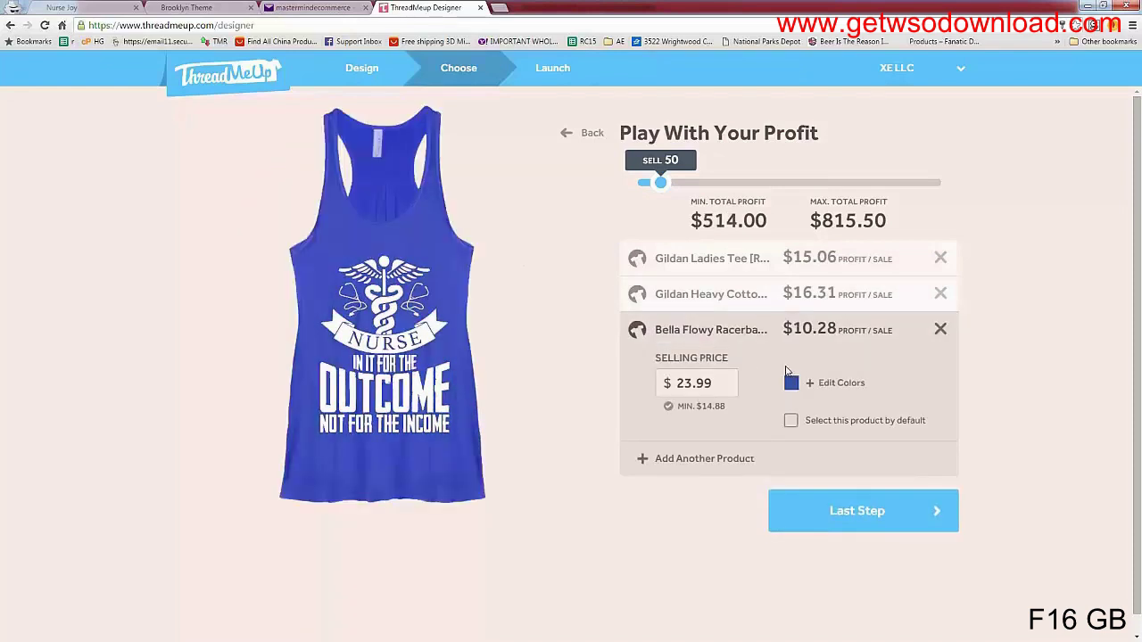
Add red as an extra colour for the Bella Flowy tank and set its selling price to $29.99
{"action": "left_click", "coordinate": [816, 386]}
{"action": "left_click", "coordinate": [773, 358]}
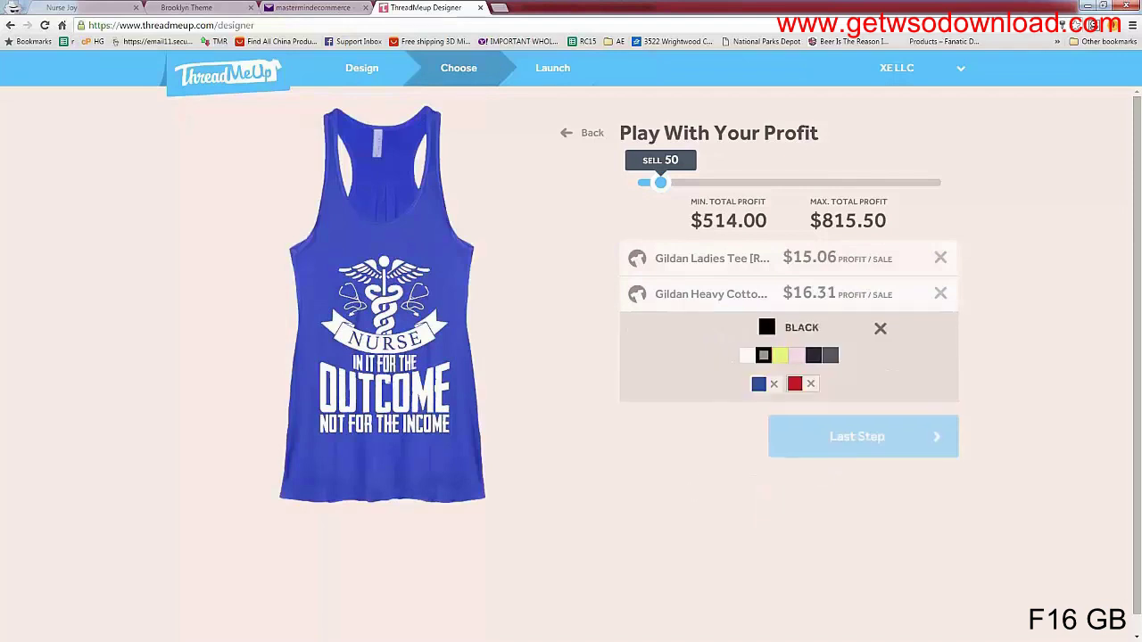
{"action": "left_click", "coordinate": [881, 327]}
{"action": "left_click_drag", "start_coordinate": [675, 383], "coordinate": [689, 383]}
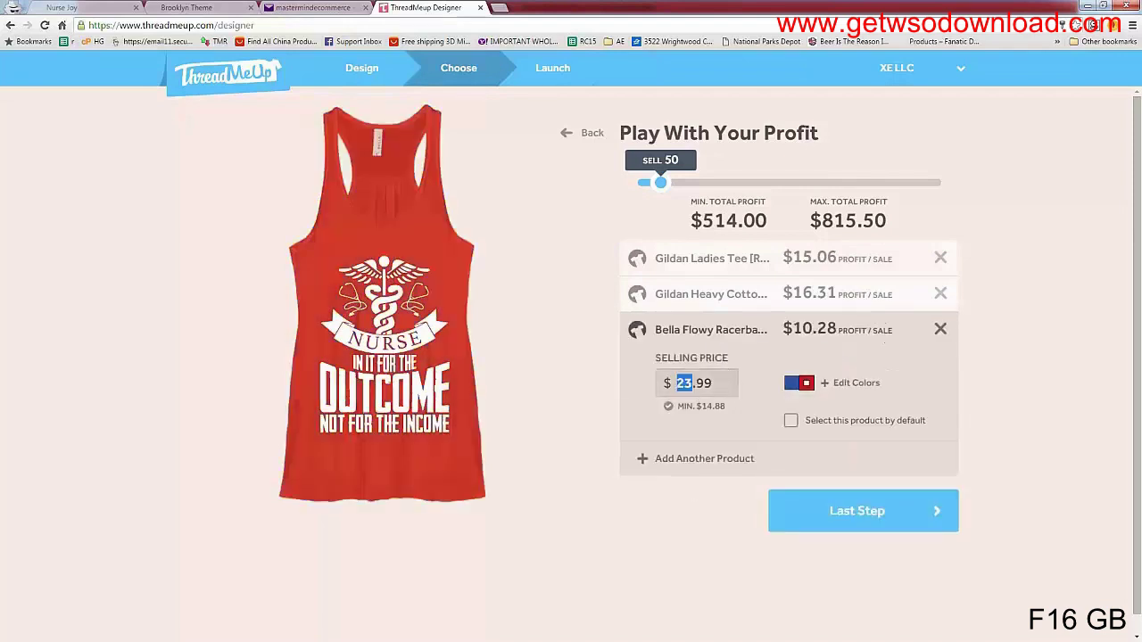
{"action": "type", "text": "29"}
{"action": "left_click", "coordinate": [702, 507]}
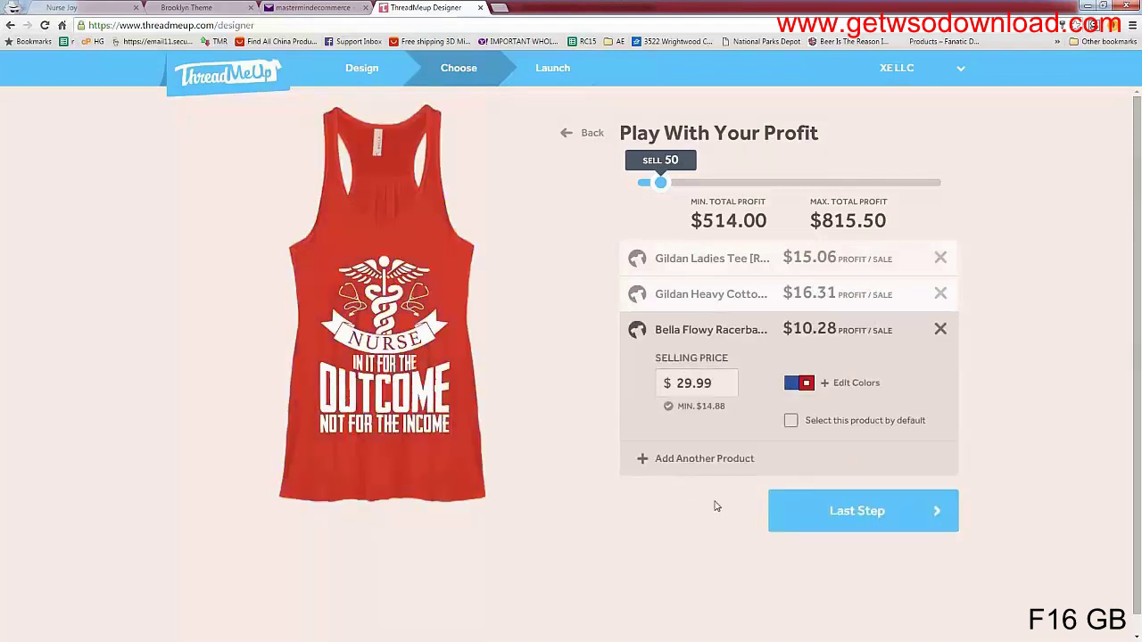
Proceed to the launch details with the ladies tee displayed and title the campaign "NURSE IN IT FOR THE OUTCOME"
{"action": "left_click", "coordinate": [705, 266]}
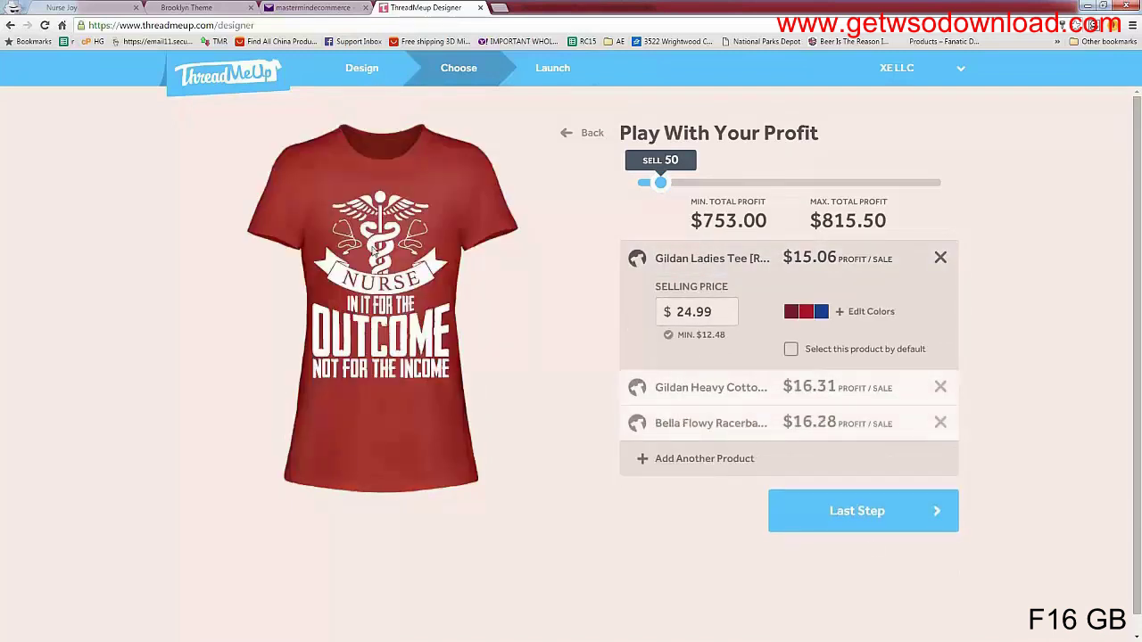
{"action": "left_click", "coordinate": [859, 516]}
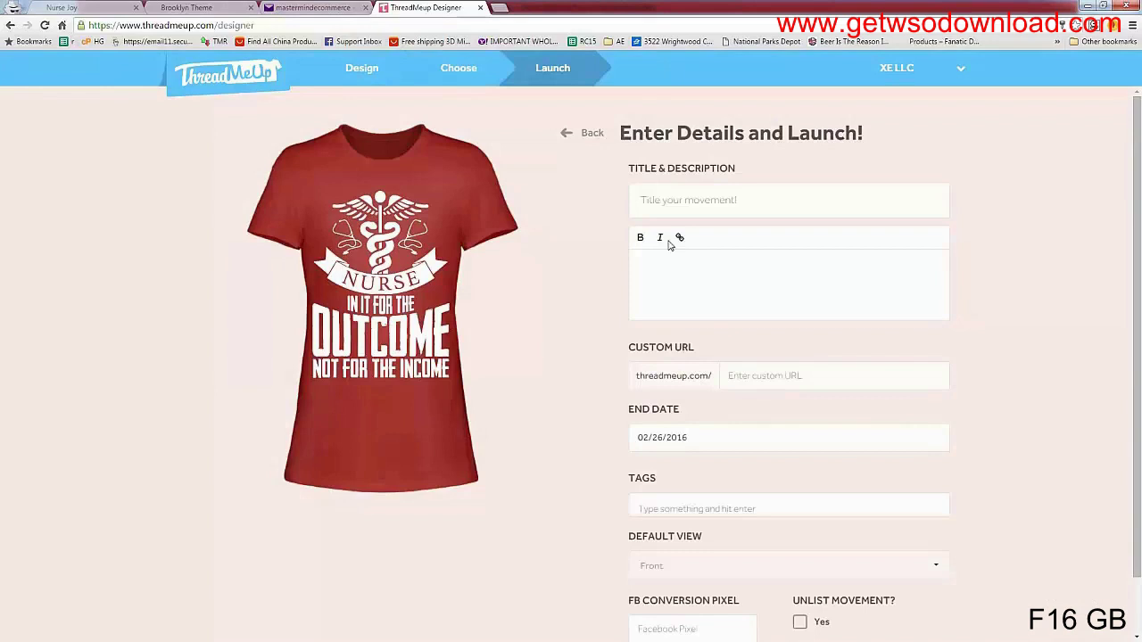
{"action": "left_click", "coordinate": [674, 200]}
{"action": "type", "text": "NURSE"}
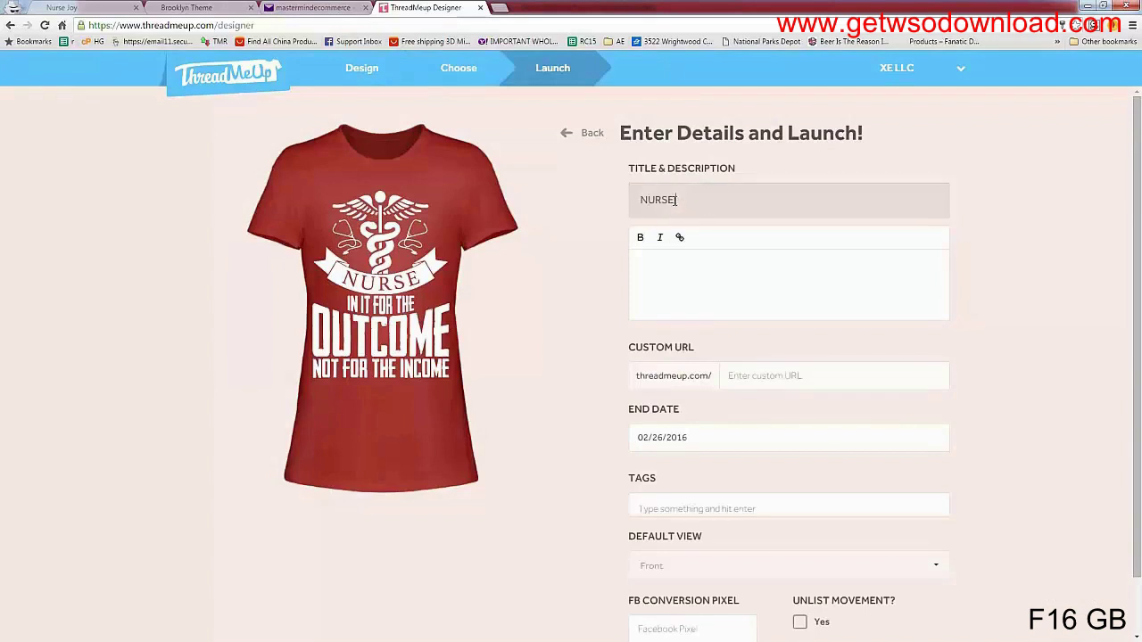
{"action": "type", "text": " IN IT FOR THE OUTCOME"}
Enter the description "Limited edition shirt!" and set the campaign's custom URL to nurseexample1
{"action": "left_click", "coordinate": [691, 273]}
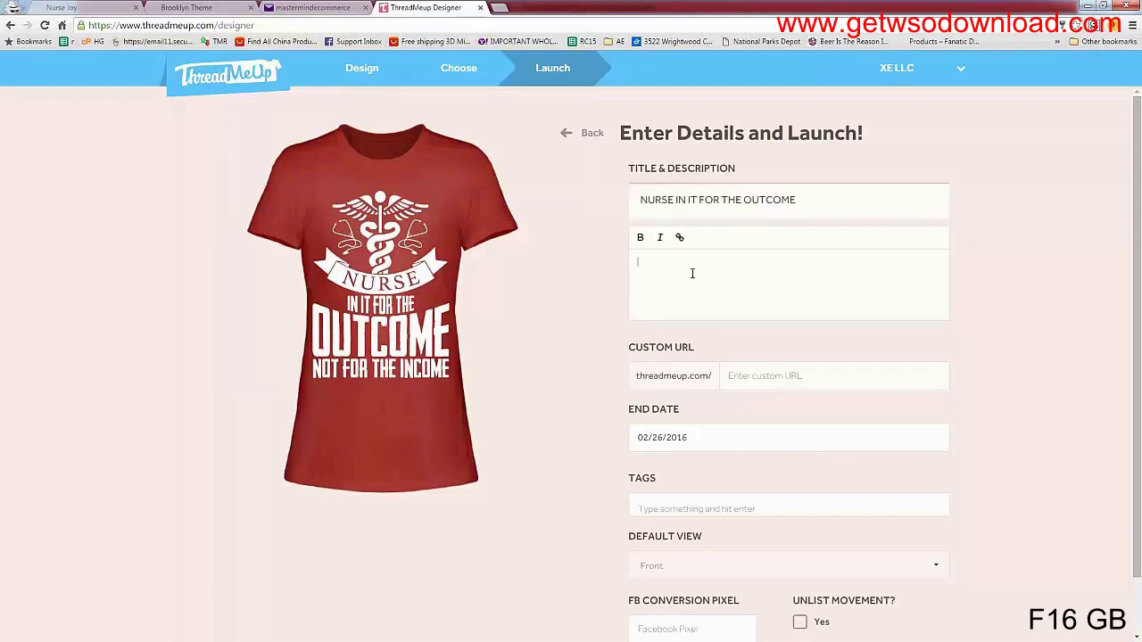
{"action": "type", "text": "Limited edition shirt!"}
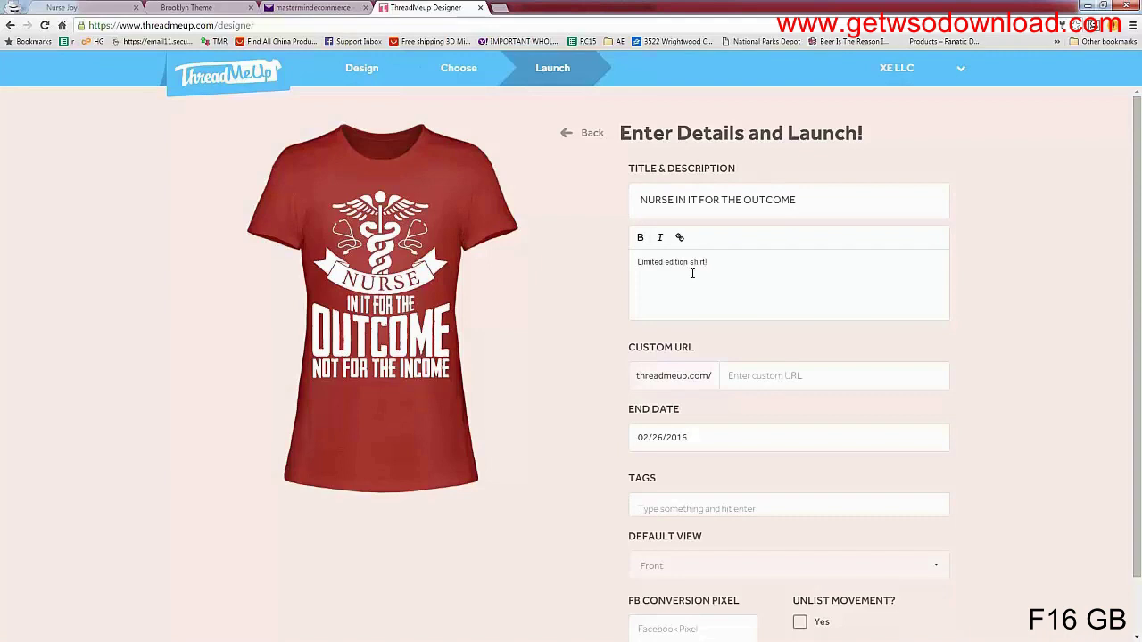
{"action": "key", "text": "Tab"}
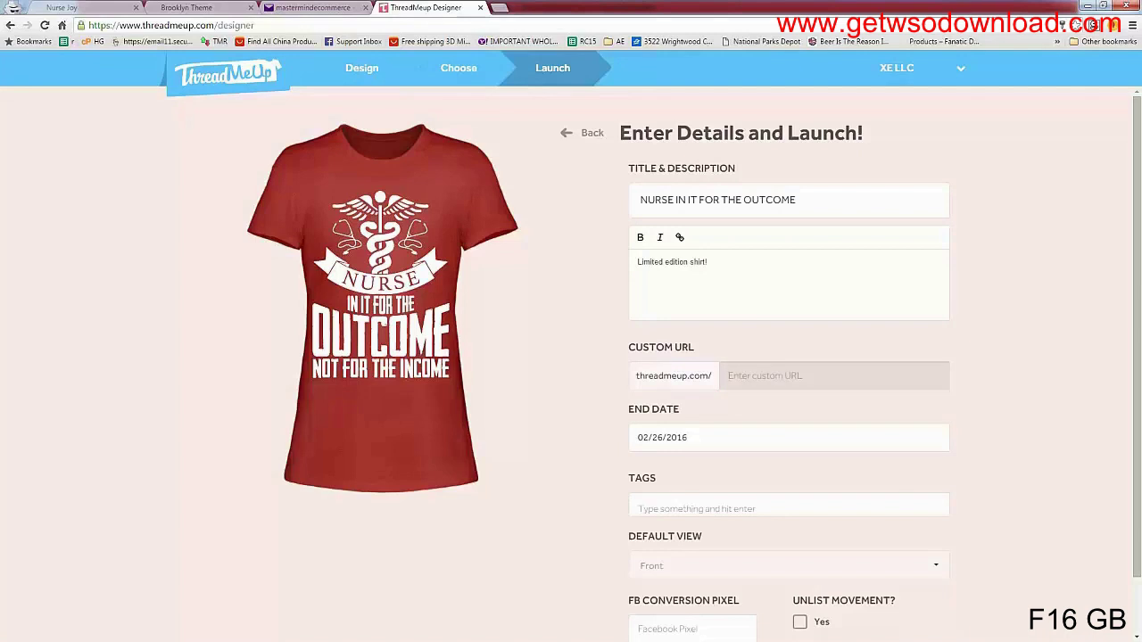
{"action": "type", "text": "nurseexample1"}
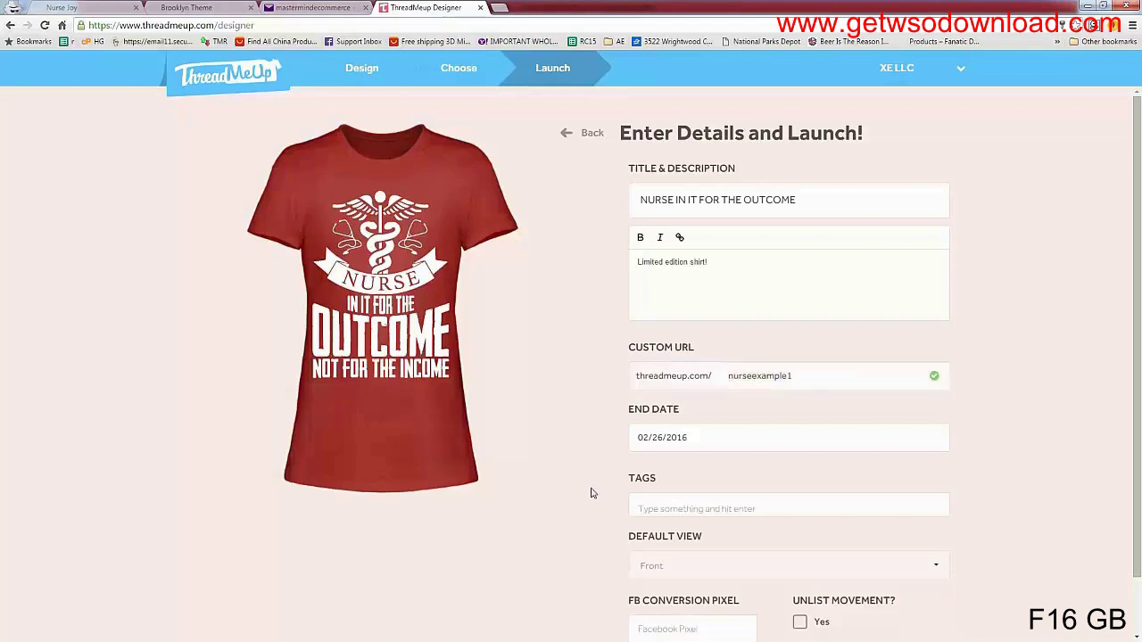
Set the campaign's end date to 03/10/2016
{"action": "scroll", "coordinate": [497, 372], "scroll_direction": "down", "scroll_amount": 1}
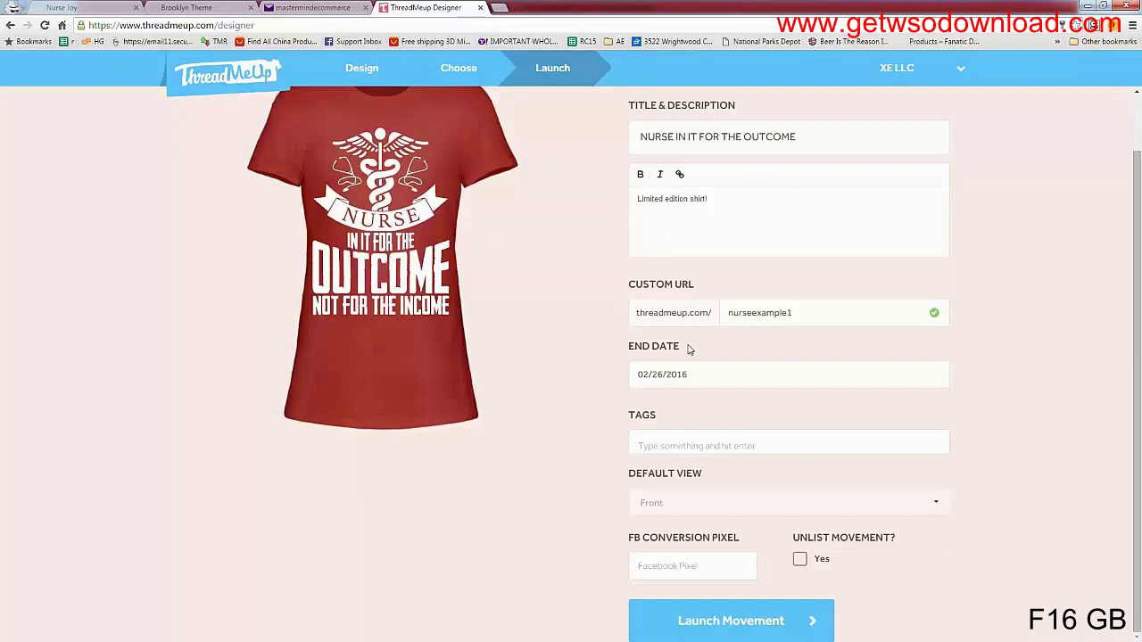
{"action": "left_click", "coordinate": [676, 375]}
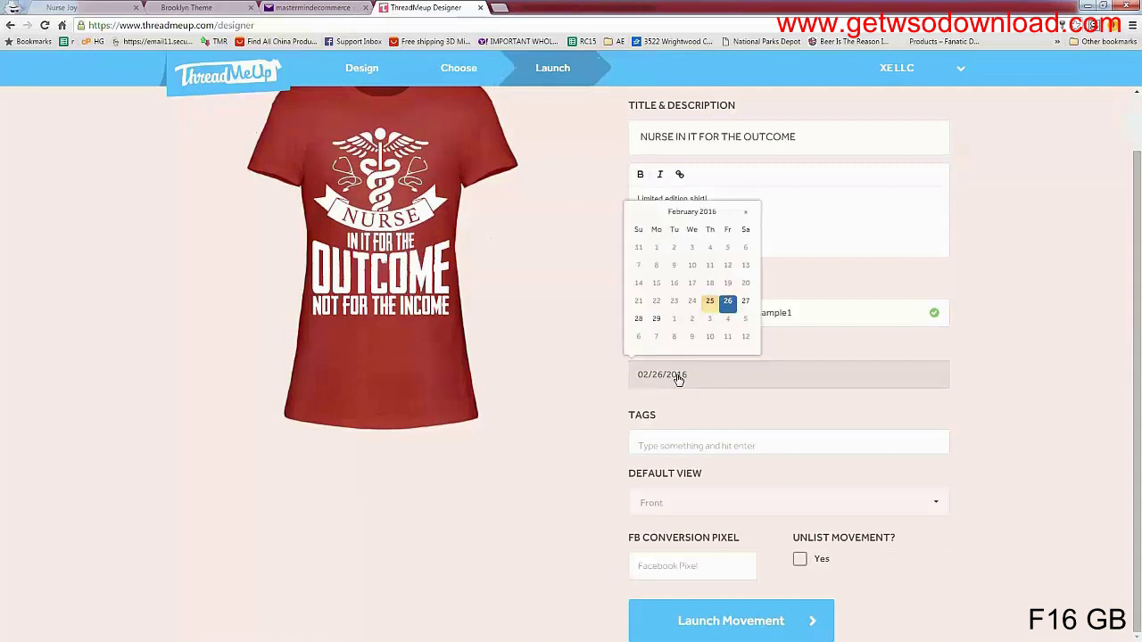
{"action": "left_click", "coordinate": [708, 321]}
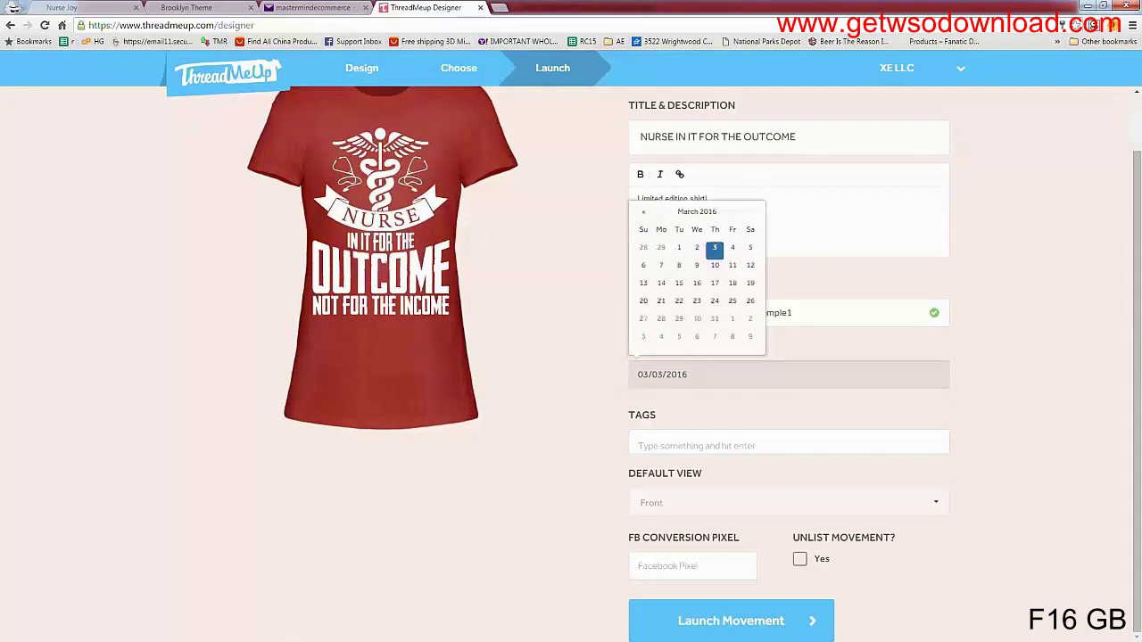
{"action": "left_click", "coordinate": [715, 266]}
{"action": "left_click", "coordinate": [577, 403]}
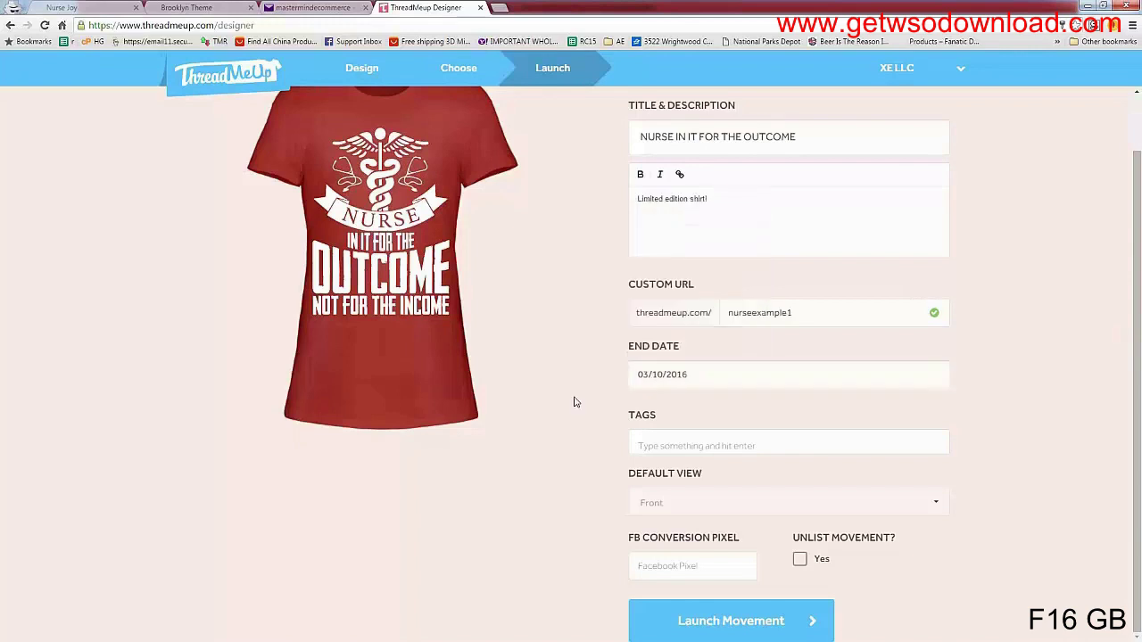
Change the campaign's end date to 03/03/2016
{"action": "left_click", "coordinate": [680, 376]}
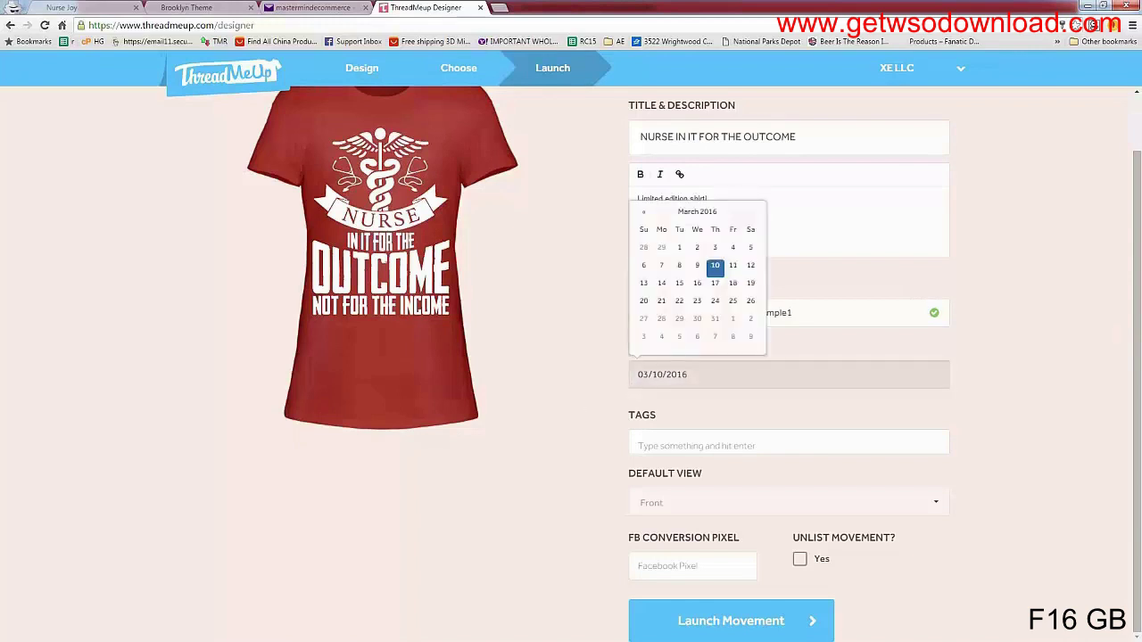
{"action": "left_click", "coordinate": [714, 250]}
{"action": "left_click", "coordinate": [580, 393]}
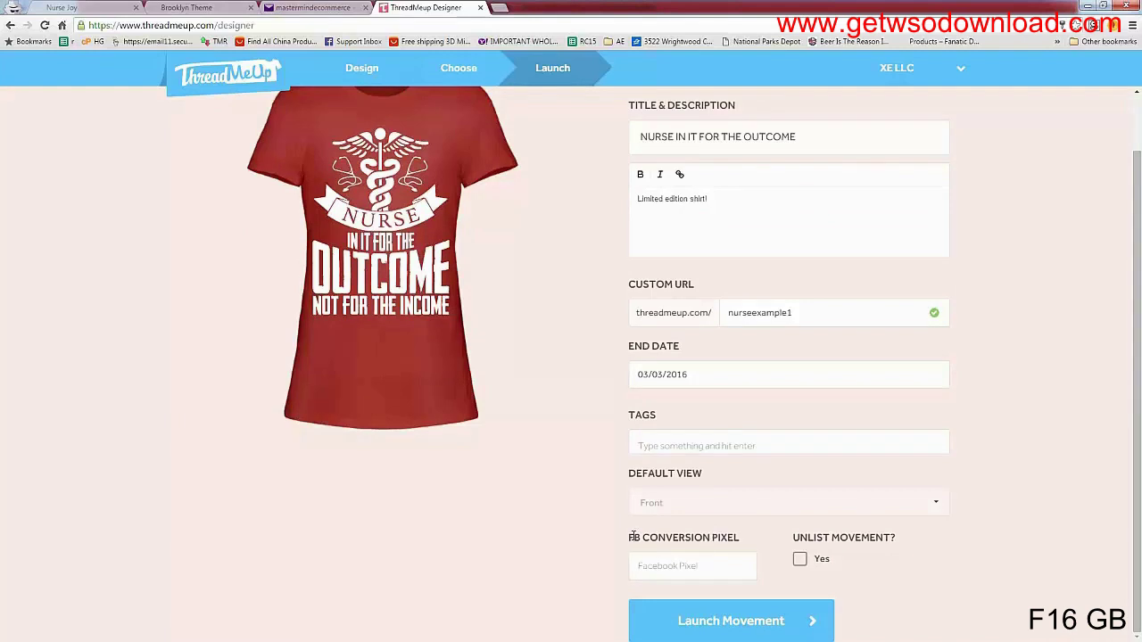
Launch the nurse shirt movement with the remaining details left at their defaults
{"action": "scroll", "coordinate": [633, 537], "scroll_direction": "up", "scroll_amount": 1}
{"action": "scroll", "coordinate": [682, 629], "scroll_direction": "down", "scroll_amount": 1}
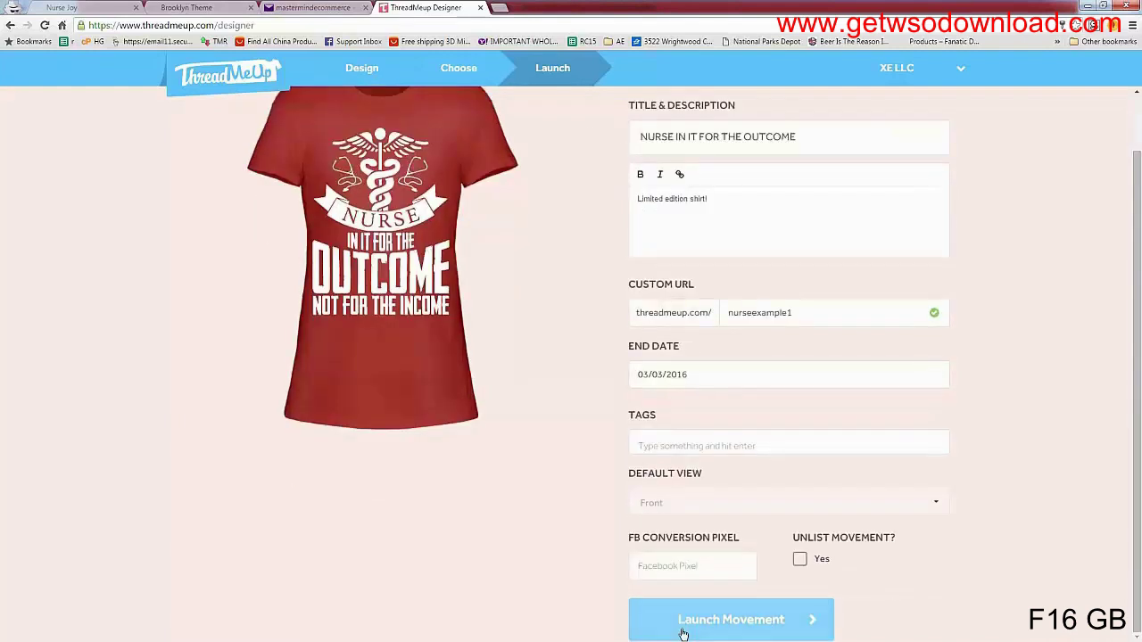
{"action": "left_click", "coordinate": [682, 633]}
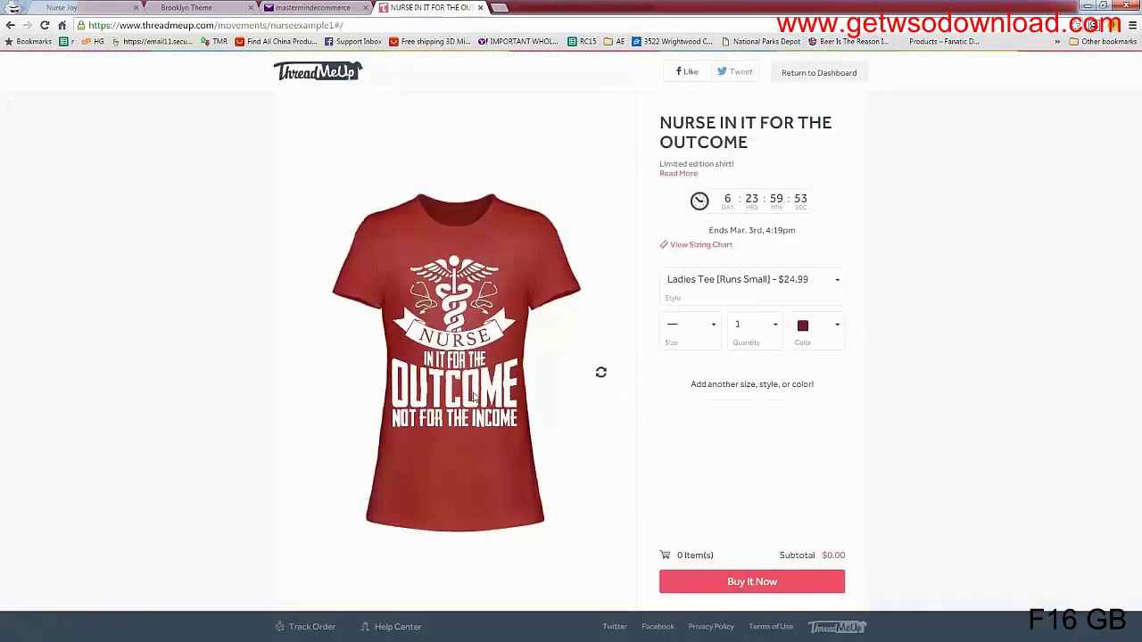
Return to the dashboard and open the account settings at the Shopify Integrations section
{"action": "left_click", "coordinate": [819, 75]}
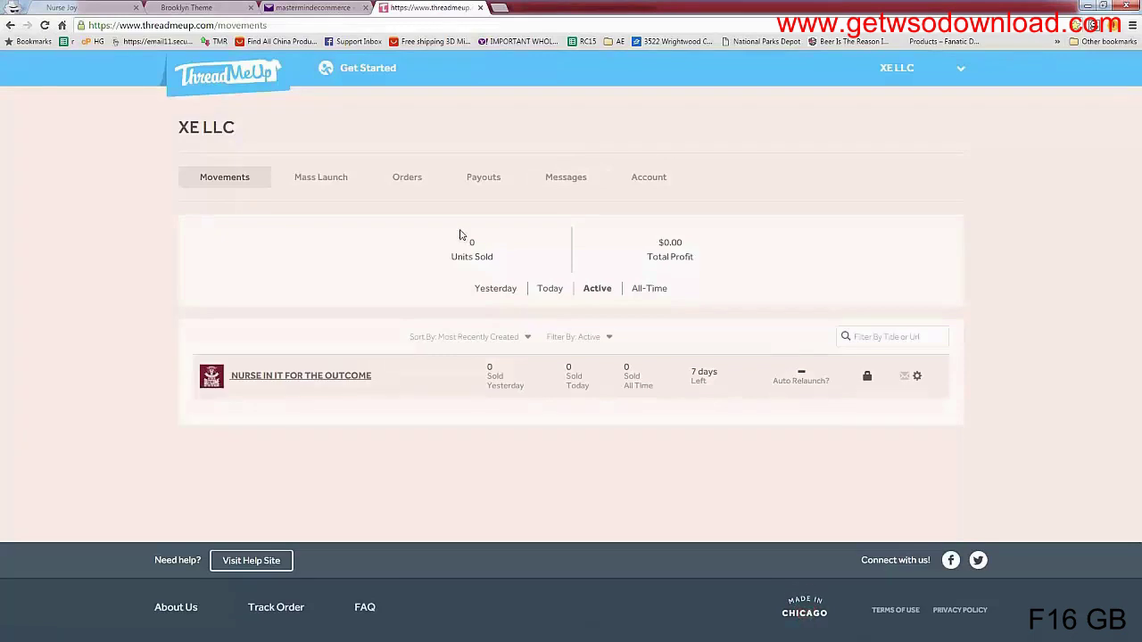
{"action": "left_click", "coordinate": [652, 182]}
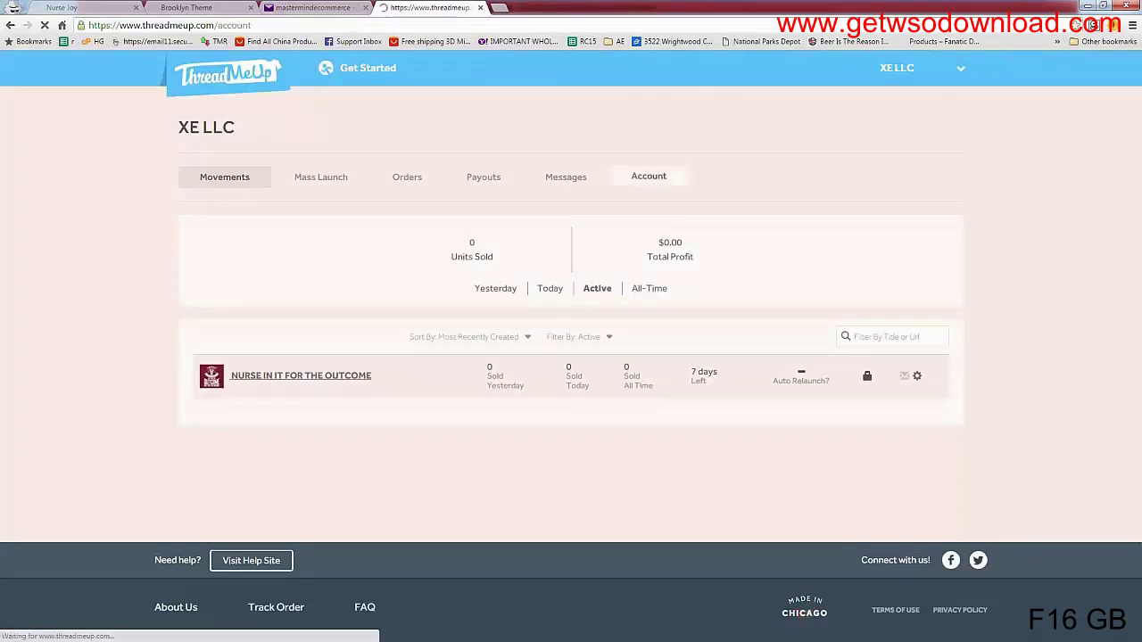
{"action": "scroll", "coordinate": [571, 357], "scroll_direction": "down", "scroll_amount": 2}
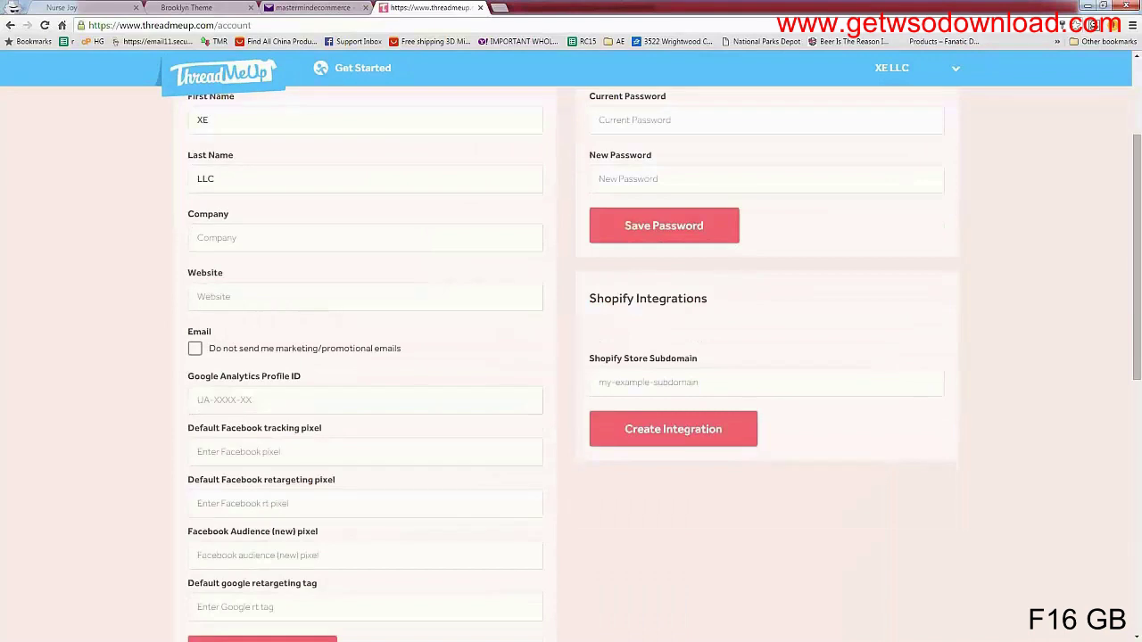
Copy the Nurse Joy store's address, nurse-joy.myshopify.com, from its browser page into the Shopify Store Subdomain field
{"action": "left_click", "coordinate": [673, 382]}
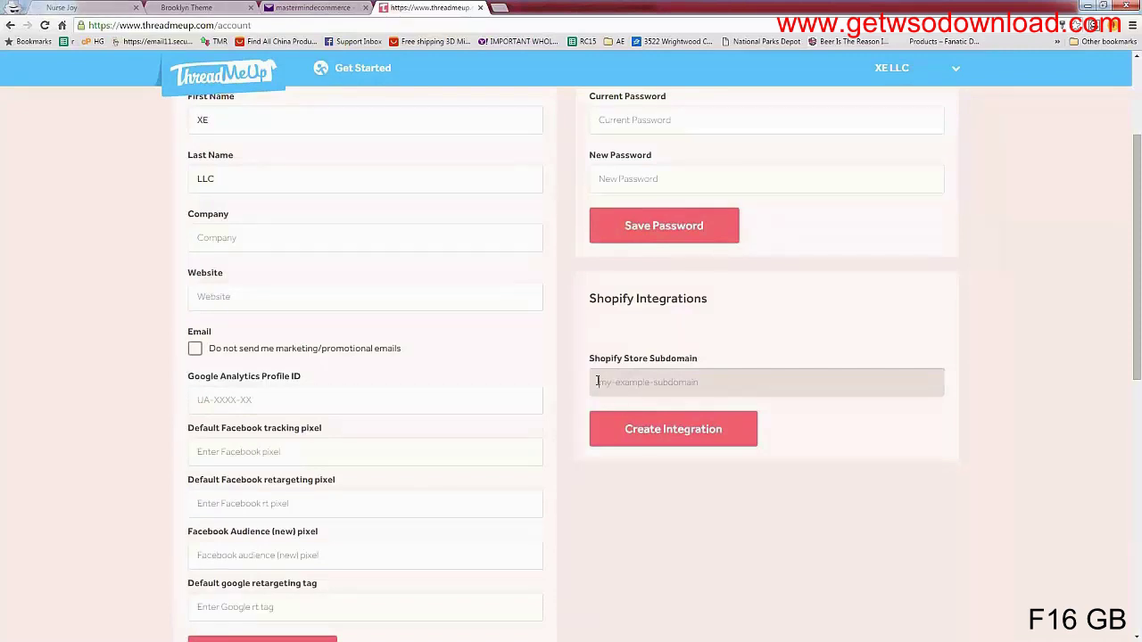
{"action": "left_click", "coordinate": [100, 7]}
{"action": "left_click_drag", "start_coordinate": [227, 25], "coordinate": [122, 28]}
{"action": "key", "text": "ctrl+c"}
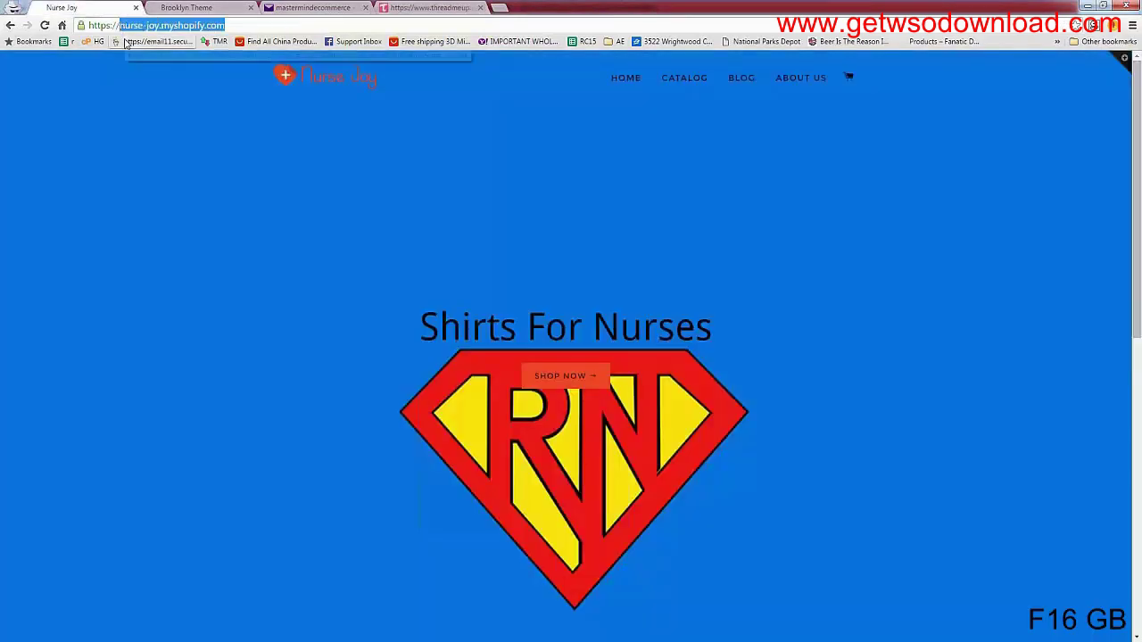
{"action": "left_click", "coordinate": [450, 7]}
{"action": "key", "text": "ctrl+v"}
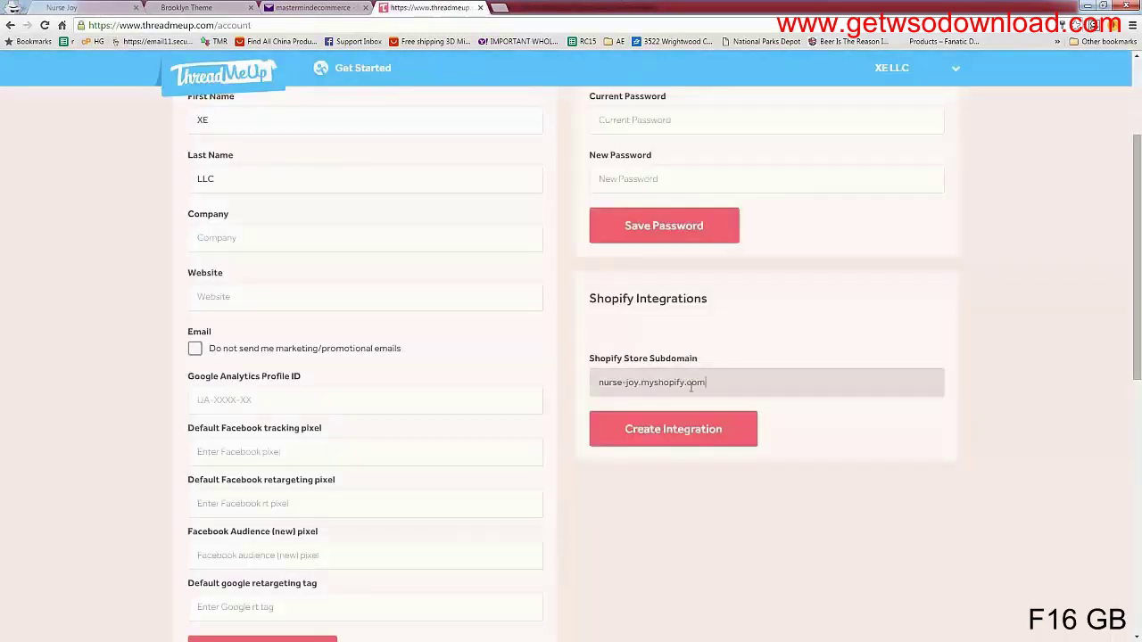
Create the Shopify integration and authorise installing the Fulfill app on the Nurse Joy store
{"action": "left_click", "coordinate": [692, 429]}
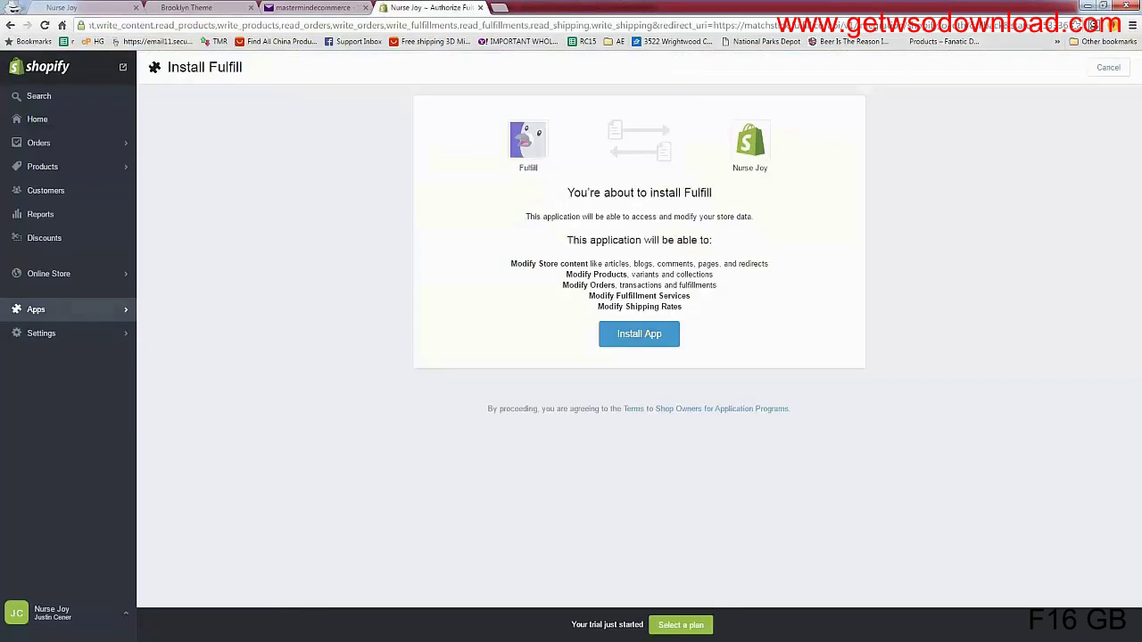
{"action": "left_click", "coordinate": [637, 345]}
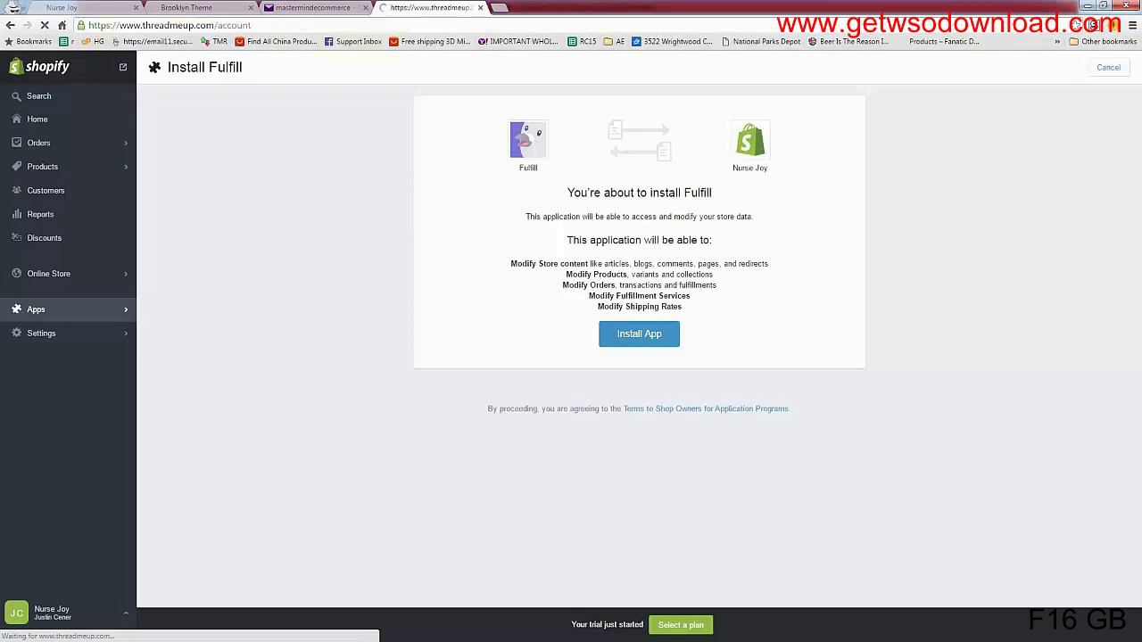
{"action": "scroll", "coordinate": [637, 344], "scroll_direction": "down", "scroll_amount": 2}
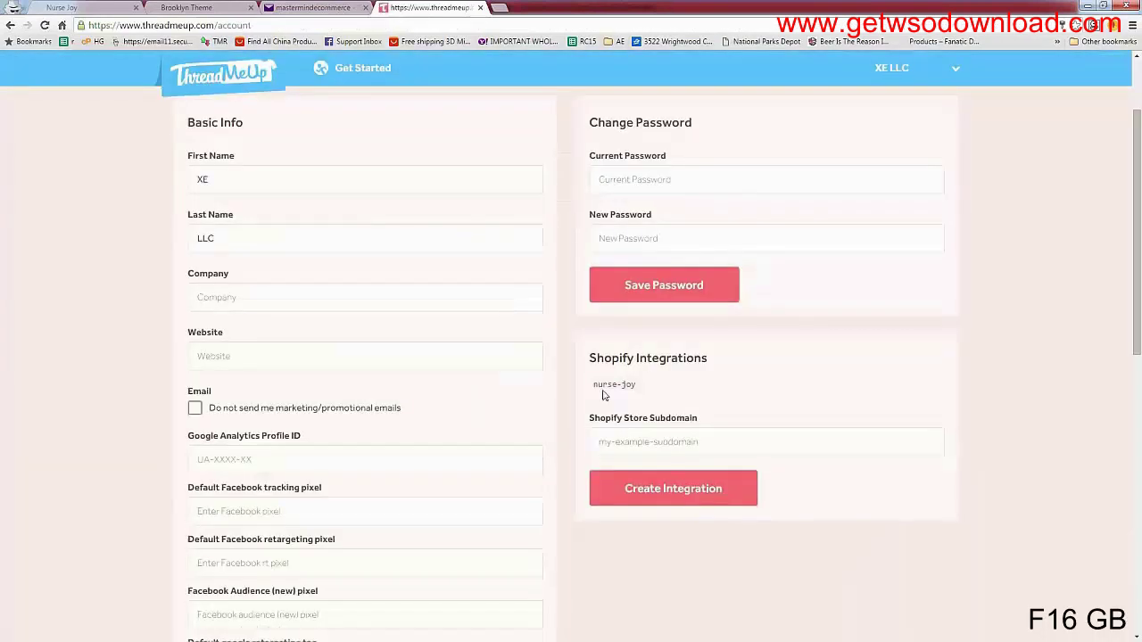
Open the NURSE IN IT FOR THE OUTCOME movement's edit page at its Shopify Integrations section
{"action": "left_click_drag", "start_coordinate": [594, 385], "coordinate": [643, 384]}
{"action": "scroll", "coordinate": [566, 357], "scroll_direction": "up", "scroll_amount": 2}
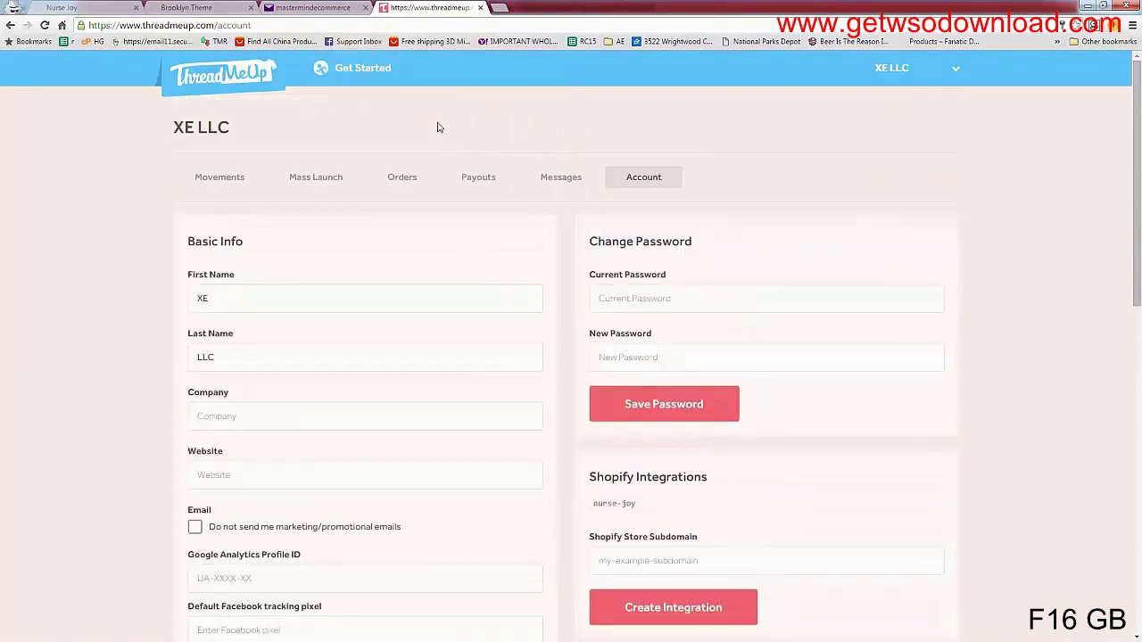
{"action": "left_click", "coordinate": [217, 186]}
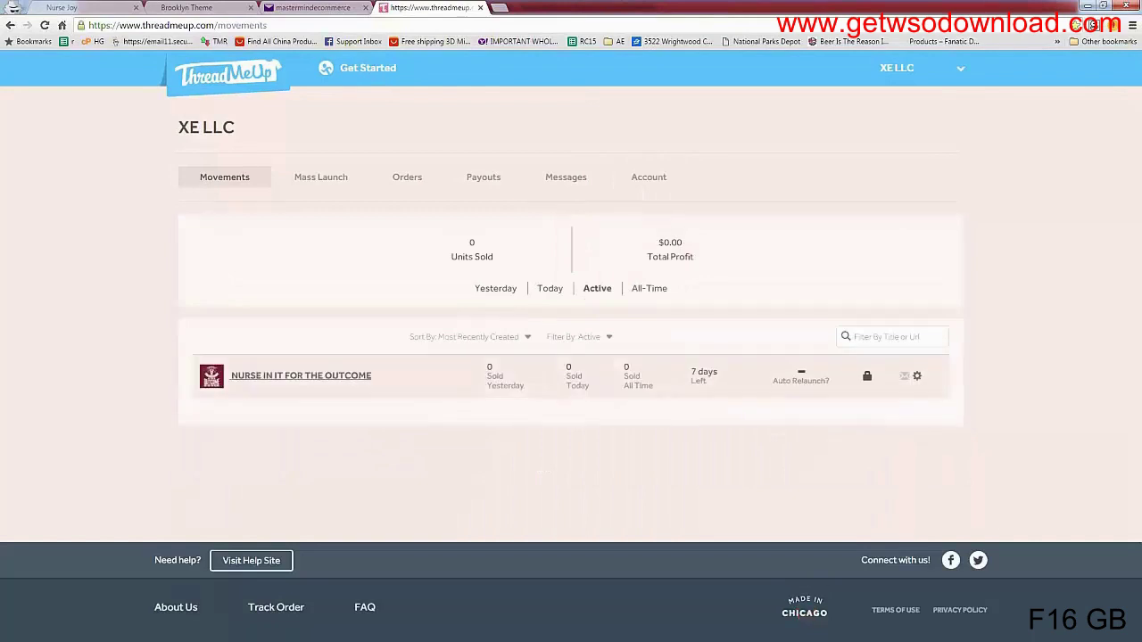
{"action": "left_click", "coordinate": [917, 375]}
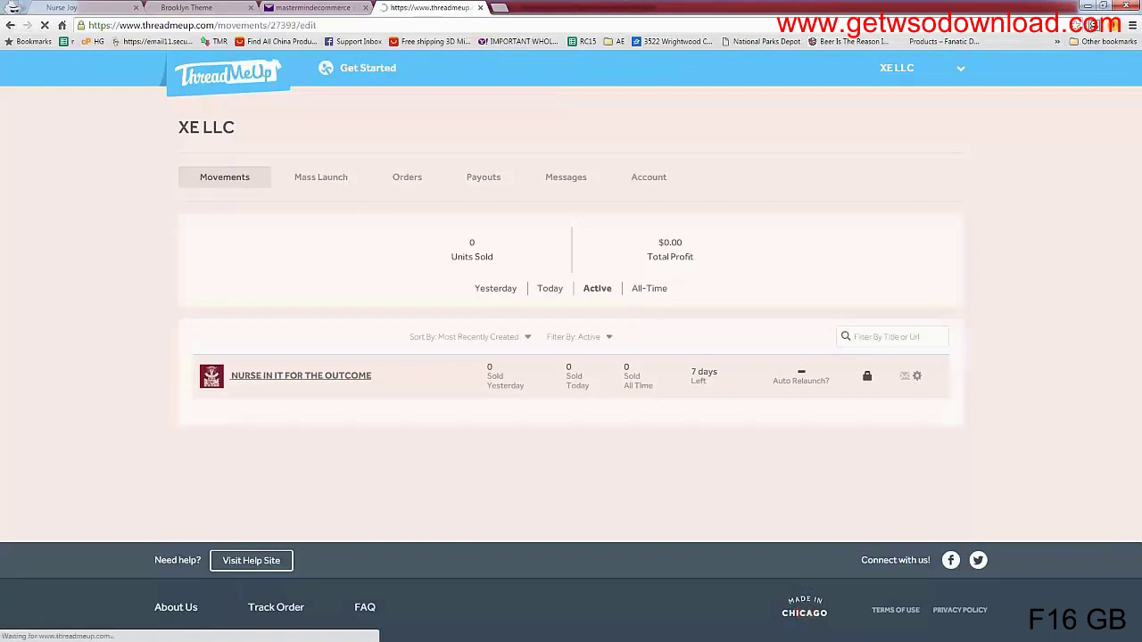
{"action": "scroll", "coordinate": [571, 357], "scroll_direction": "down", "scroll_amount": 2}
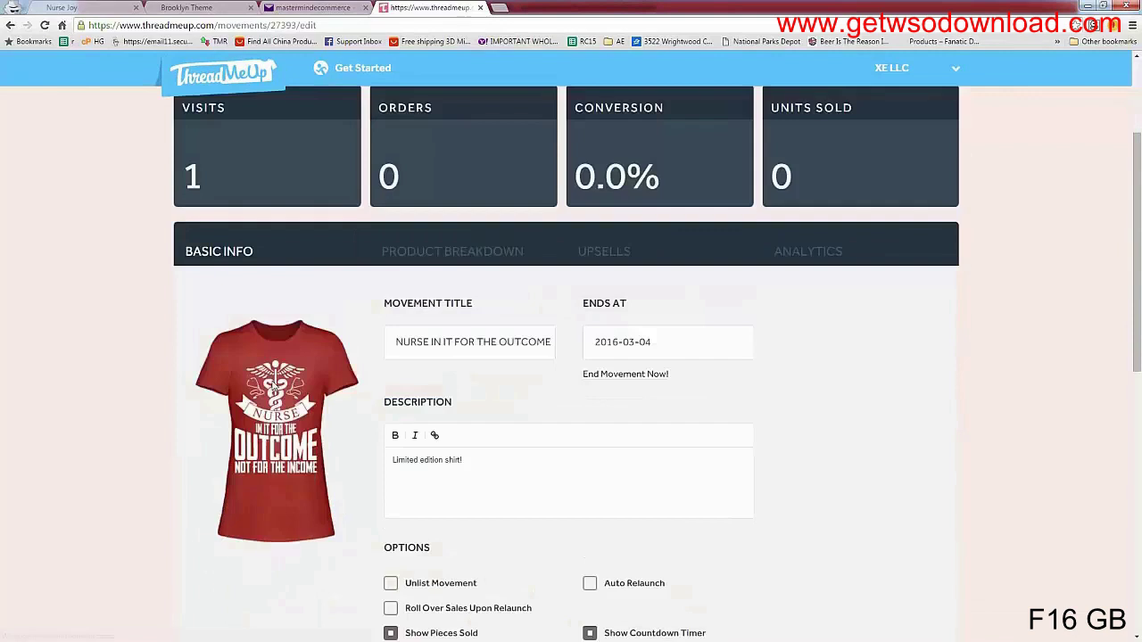
{"action": "scroll", "coordinate": [273, 383], "scroll_direction": "down", "scroll_amount": 8}
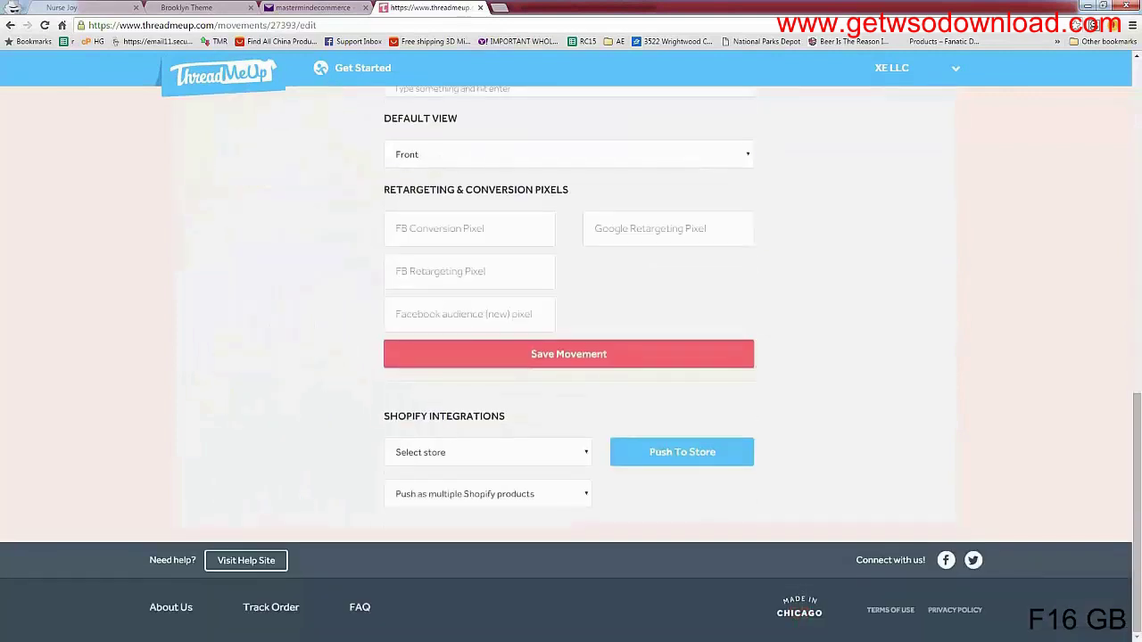
Push the movement to the nurse-joy store as a single Shopify product
{"action": "left_click", "coordinate": [513, 450]}
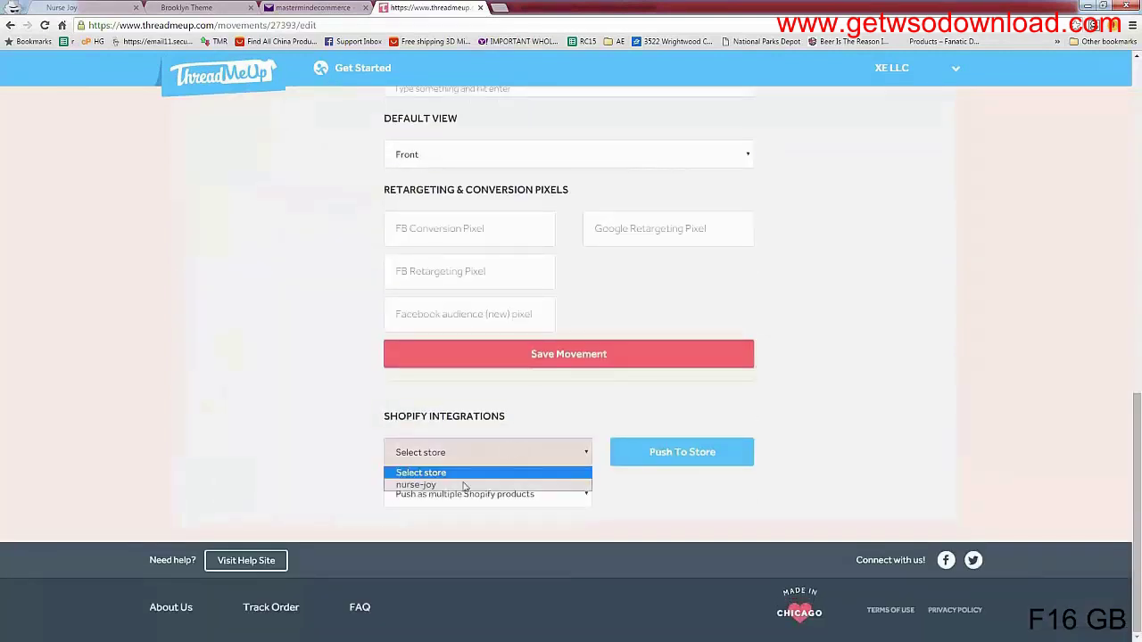
{"action": "left_click", "coordinate": [412, 486]}
{"action": "left_click", "coordinate": [468, 493]}
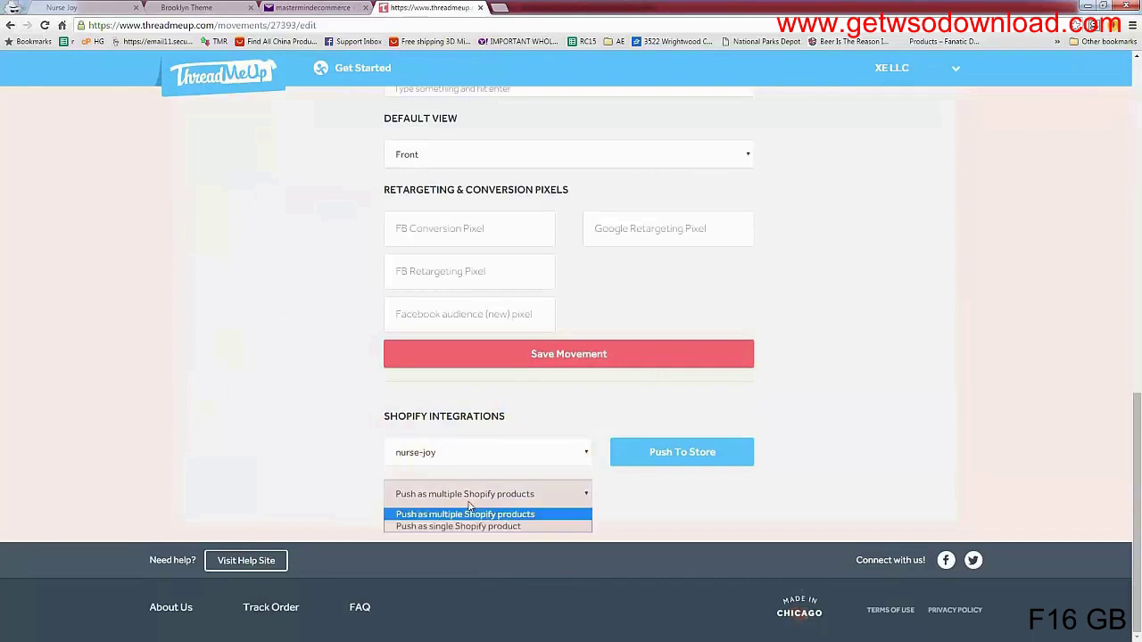
{"action": "left_click", "coordinate": [461, 526]}
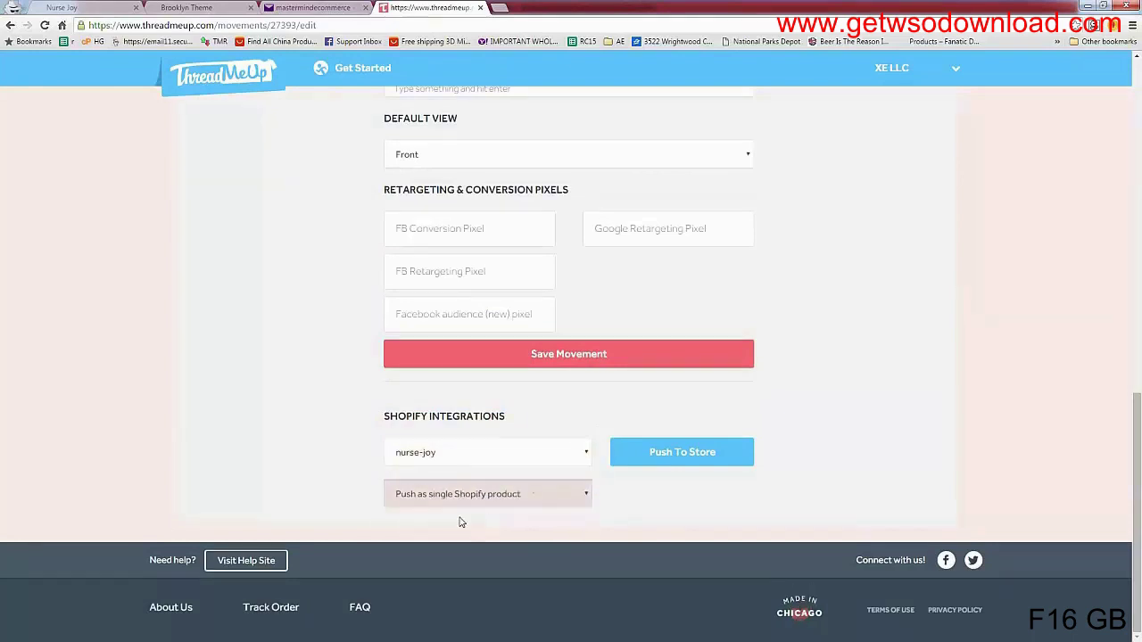
{"action": "left_click", "coordinate": [681, 452]}
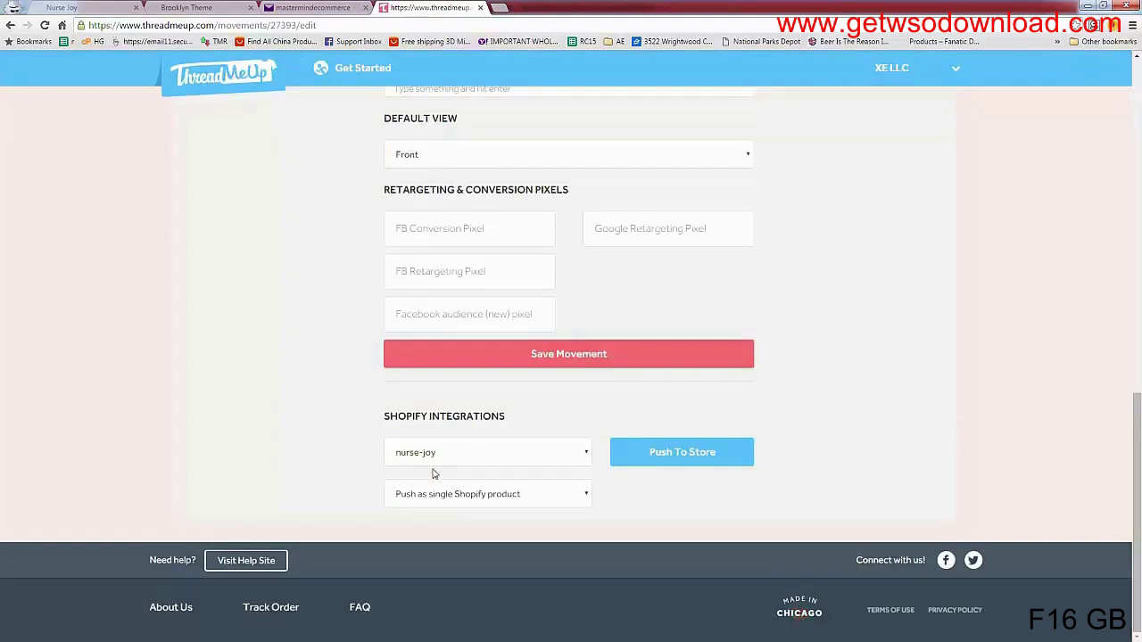
{"action": "scroll", "coordinate": [267, 451], "scroll_direction": "up", "scroll_amount": 7}
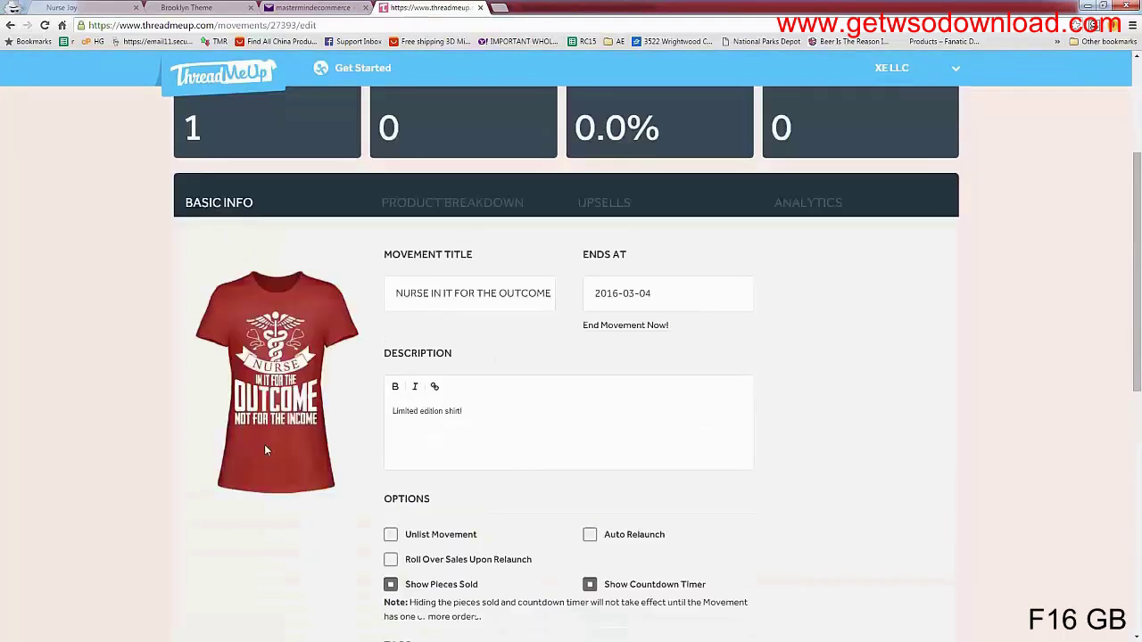
{"action": "scroll", "coordinate": [67, 428], "scroll_direction": "up", "scroll_amount": 2}
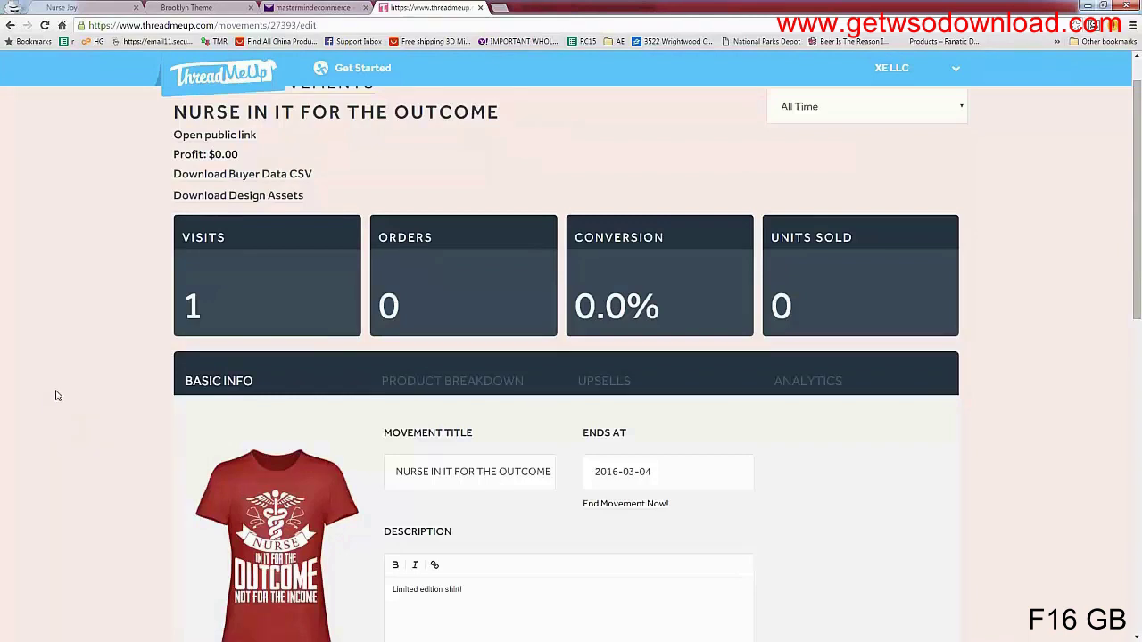
{"action": "scroll", "coordinate": [32, 426], "scroll_direction": "down", "scroll_amount": 1}
{"action": "scroll", "coordinate": [29, 430], "scroll_direction": "up", "scroll_amount": 1}
{"action": "scroll", "coordinate": [280, 541], "scroll_direction": "down", "scroll_amount": 3}
{"action": "scroll", "coordinate": [277, 537], "scroll_direction": "up", "scroll_amount": 1}
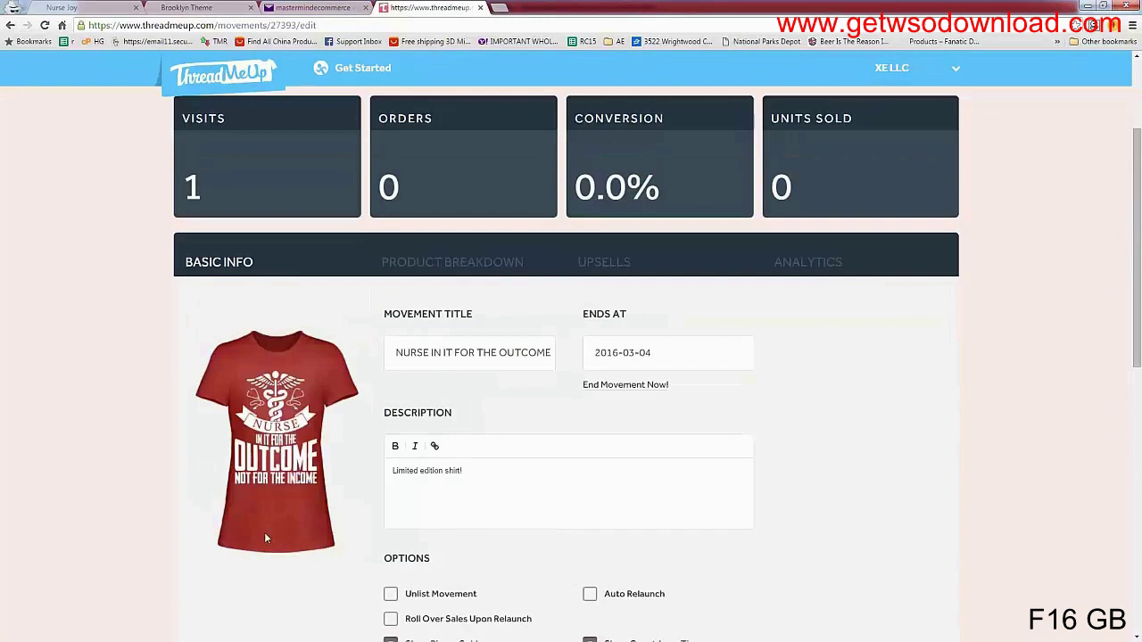
{"action": "left_click_drag", "start_coordinate": [280, 444], "coordinate": [247, 444]}
Switch to the Nurse Joy store's Shopify admin and open the NURSE IN IT FOR THE OUTCOME product from the product list
{"action": "left_click", "coordinate": [97, 6]}
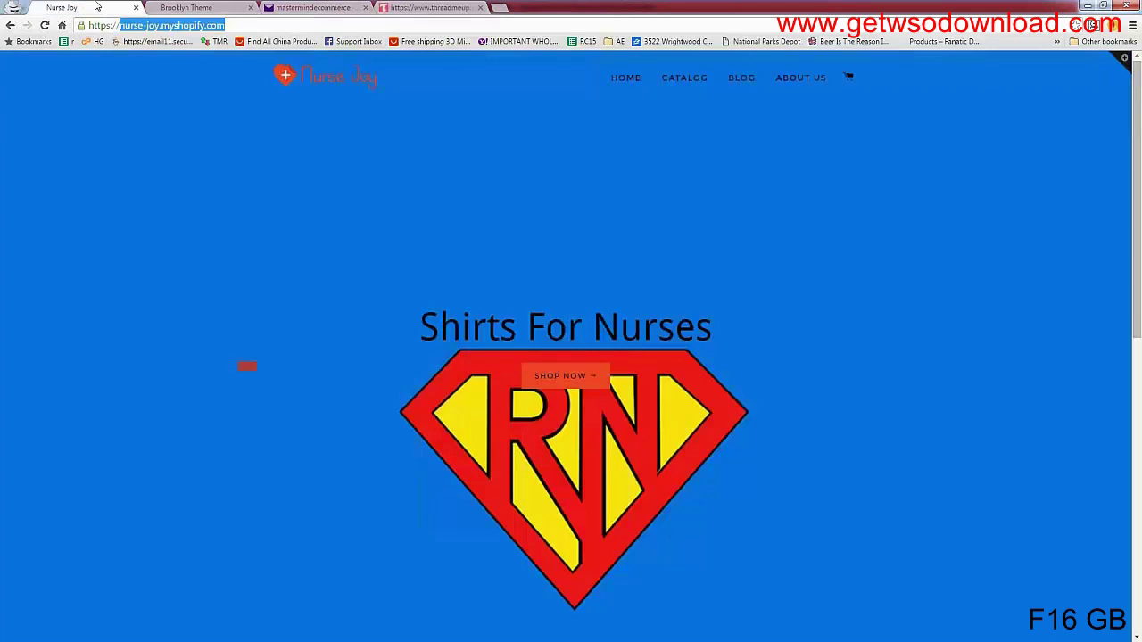
{"action": "key", "text": "alt+Tab"}
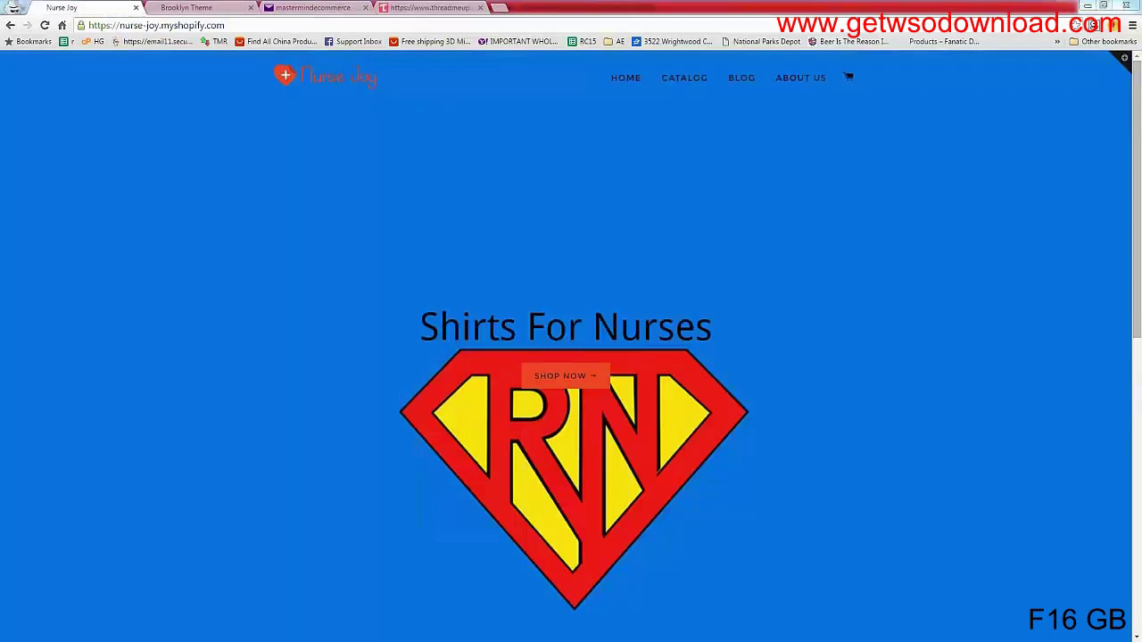
{"action": "left_click_drag", "start_coordinate": [120, 5], "coordinate": [91, 7]}
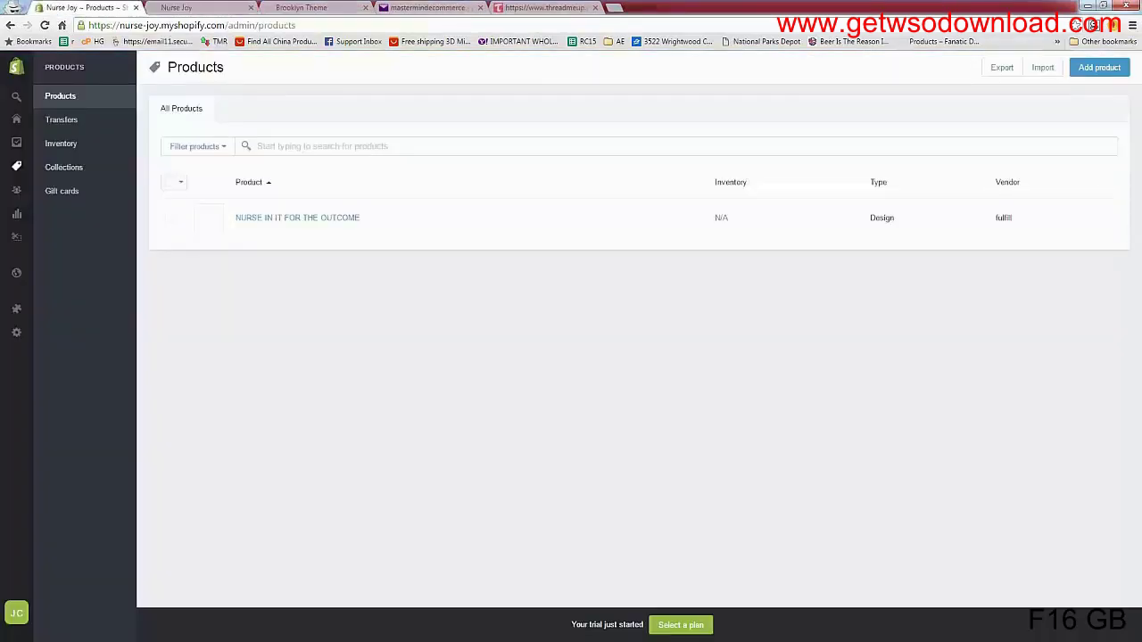
{"action": "left_click", "coordinate": [71, 103]}
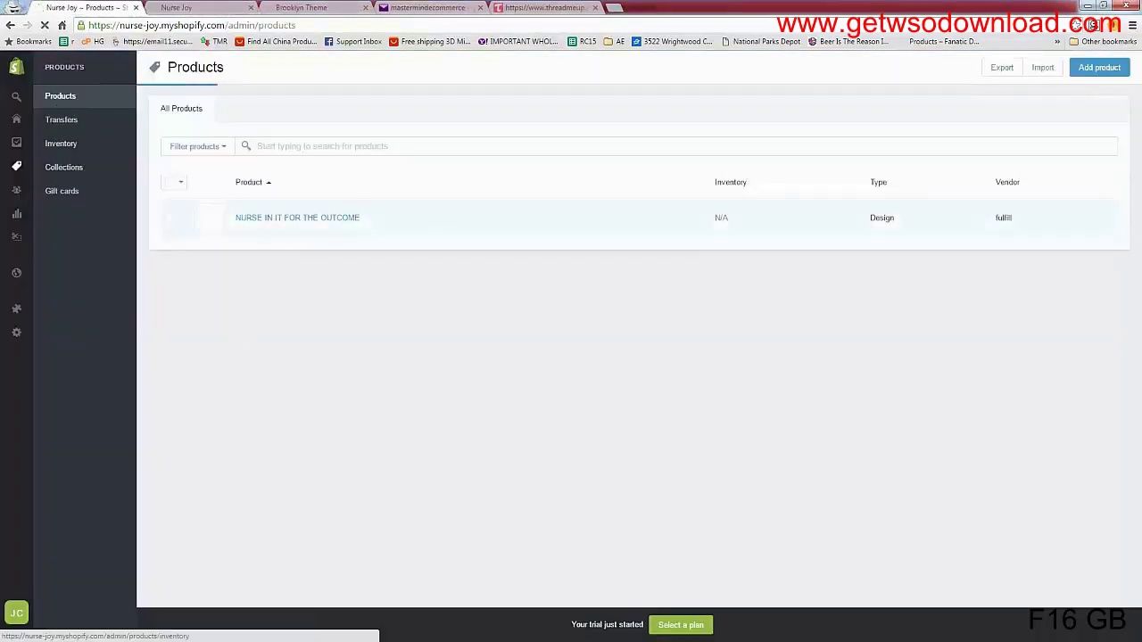
{"action": "left_click", "coordinate": [247, 223]}
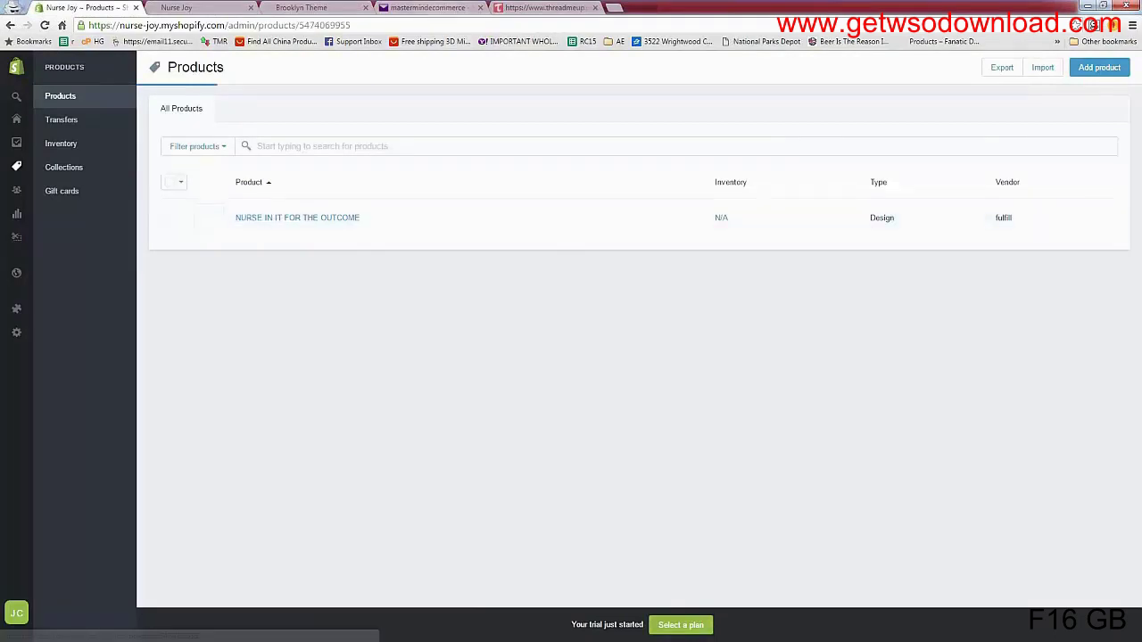
Compare the movement's title and description in ThreadMeUp with those of the imported Shopify product
{"action": "left_click", "coordinate": [541, 8]}
{"action": "left_click_drag", "start_coordinate": [544, 353], "coordinate": [411, 353]}
{"action": "left_click", "coordinate": [538, 353]}
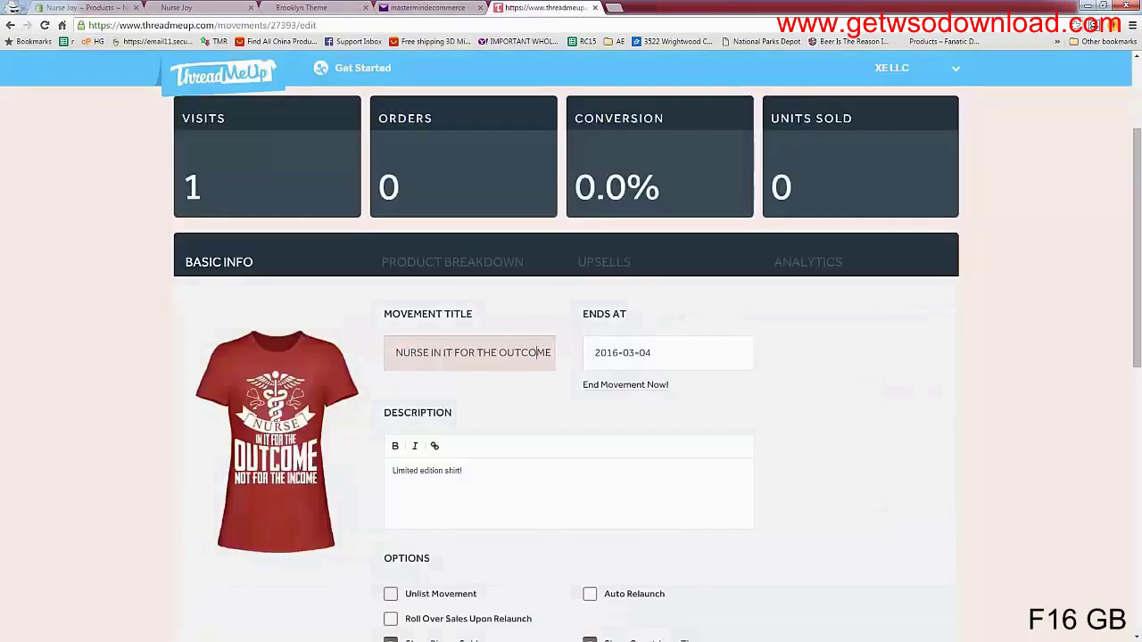
{"action": "left_click_drag", "start_coordinate": [488, 462], "coordinate": [393, 470]}
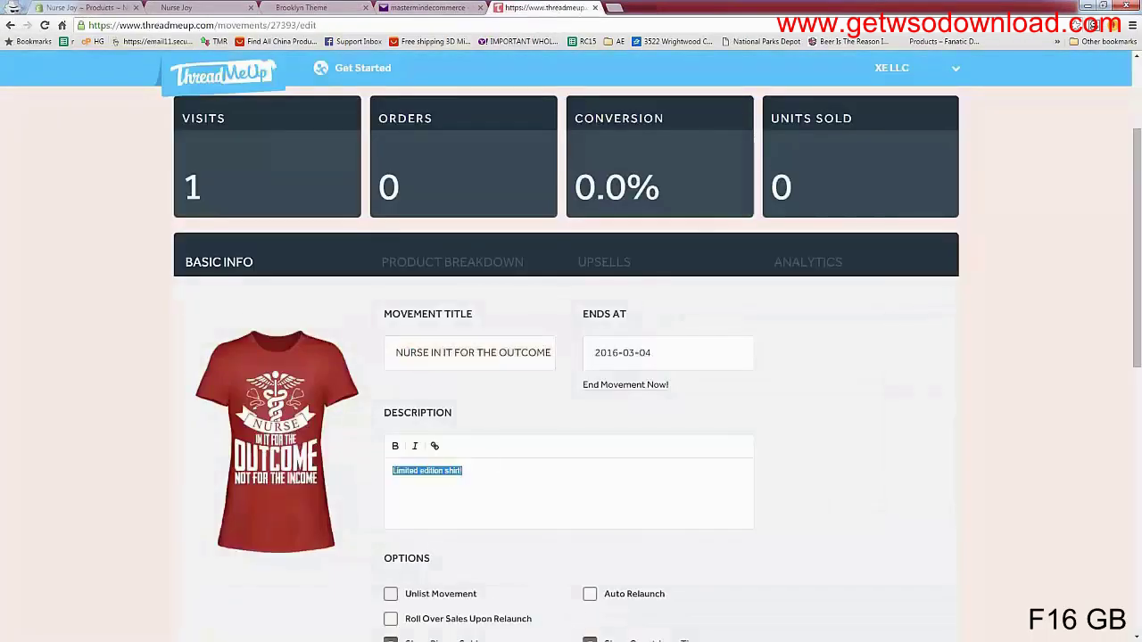
{"action": "left_click", "coordinate": [85, 7]}
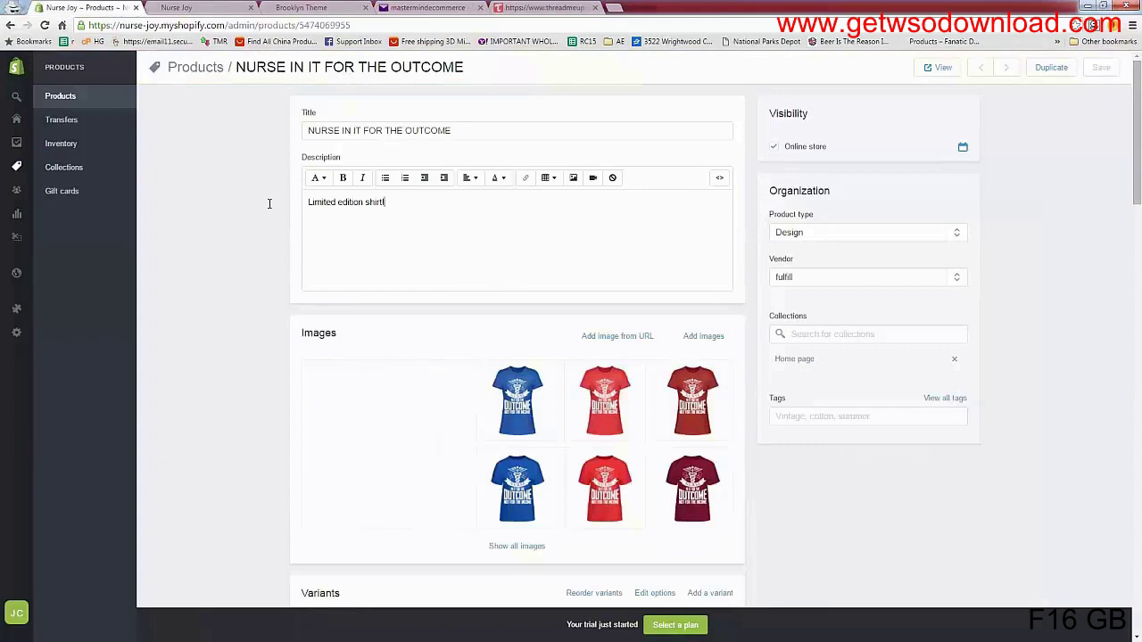
{"action": "left_click", "coordinate": [497, 199]}
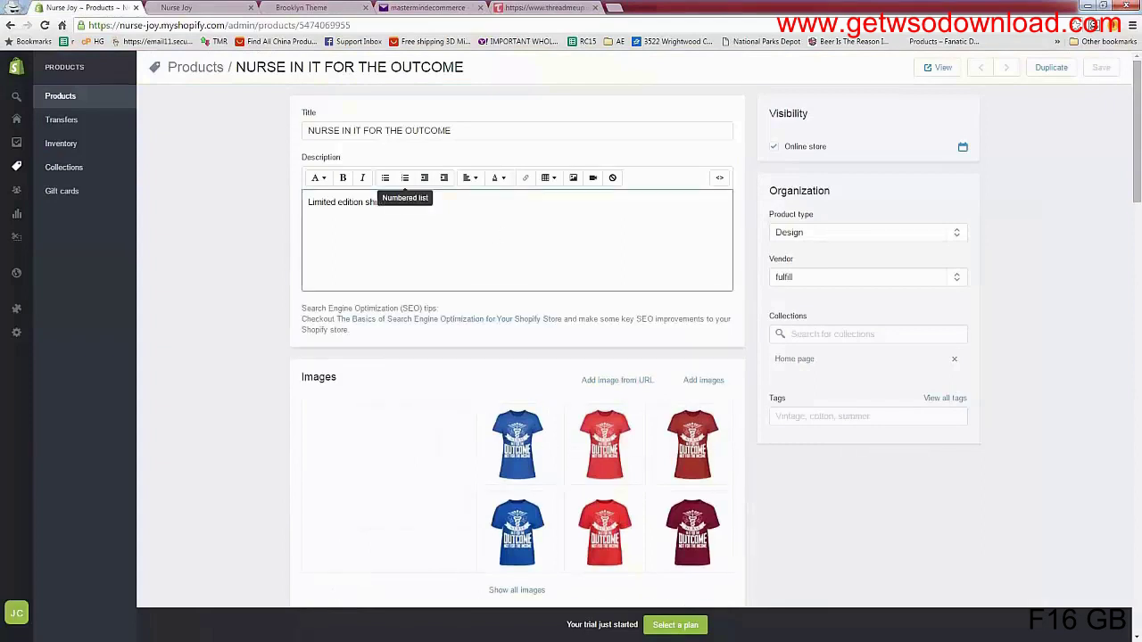
{"action": "left_click_drag", "start_coordinate": [318, 131], "coordinate": [384, 130]}
{"action": "left_click", "coordinate": [451, 130]}
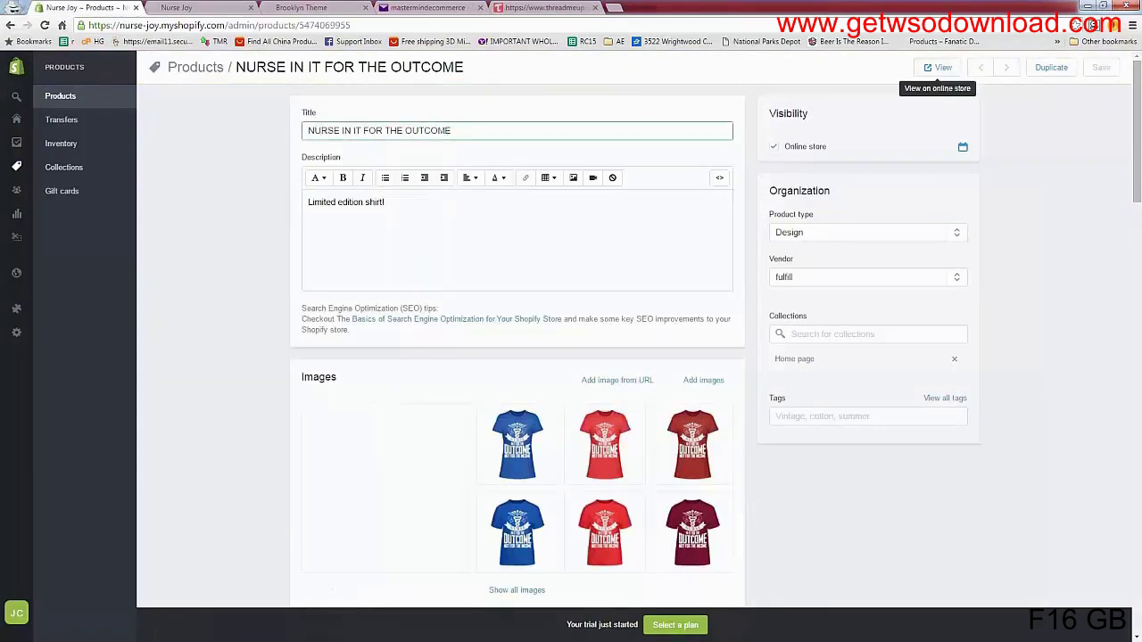
View the nurse product on the online store and look over its page and images
{"action": "left_click", "coordinate": [938, 67]}
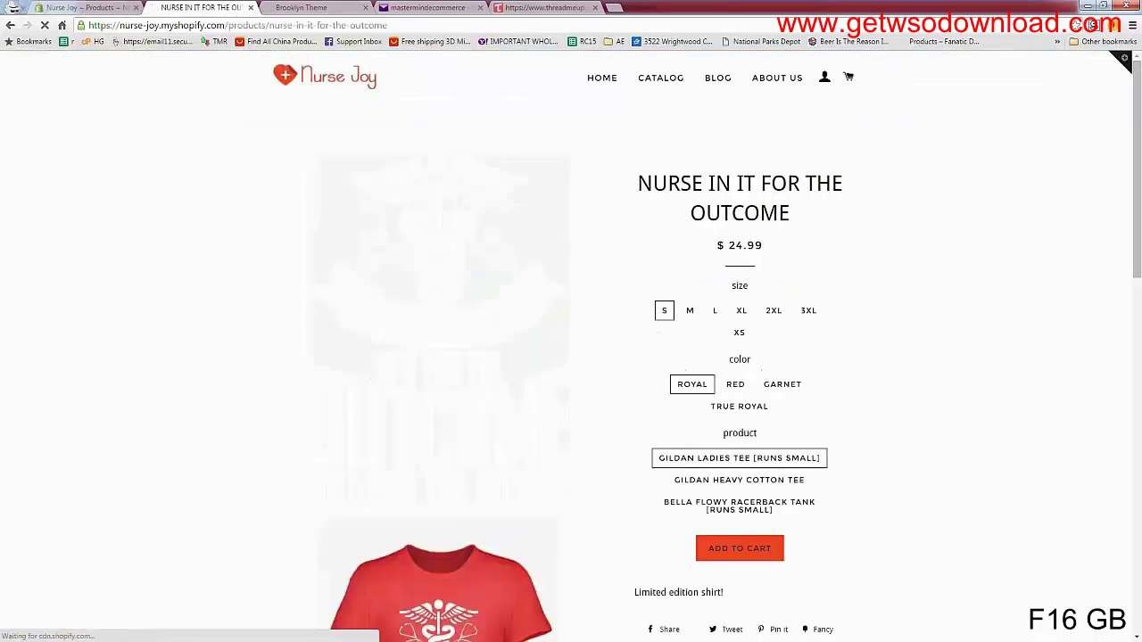
{"action": "scroll", "coordinate": [500, 252], "scroll_direction": "down", "scroll_amount": 4}
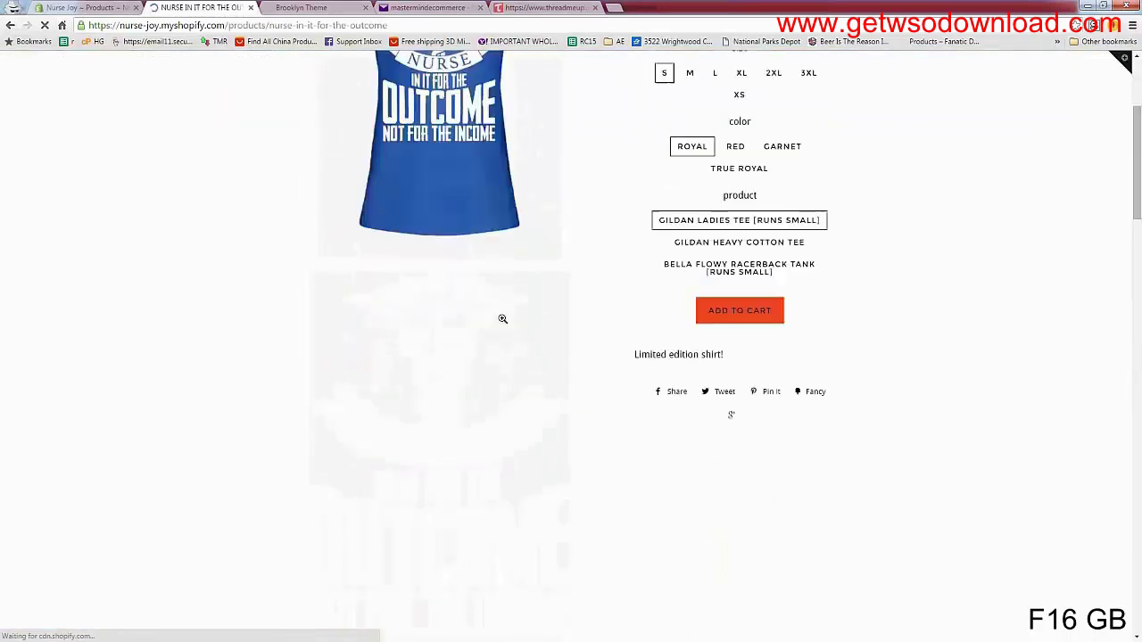
{"action": "scroll", "coordinate": [503, 319], "scroll_direction": "up", "scroll_amount": 4}
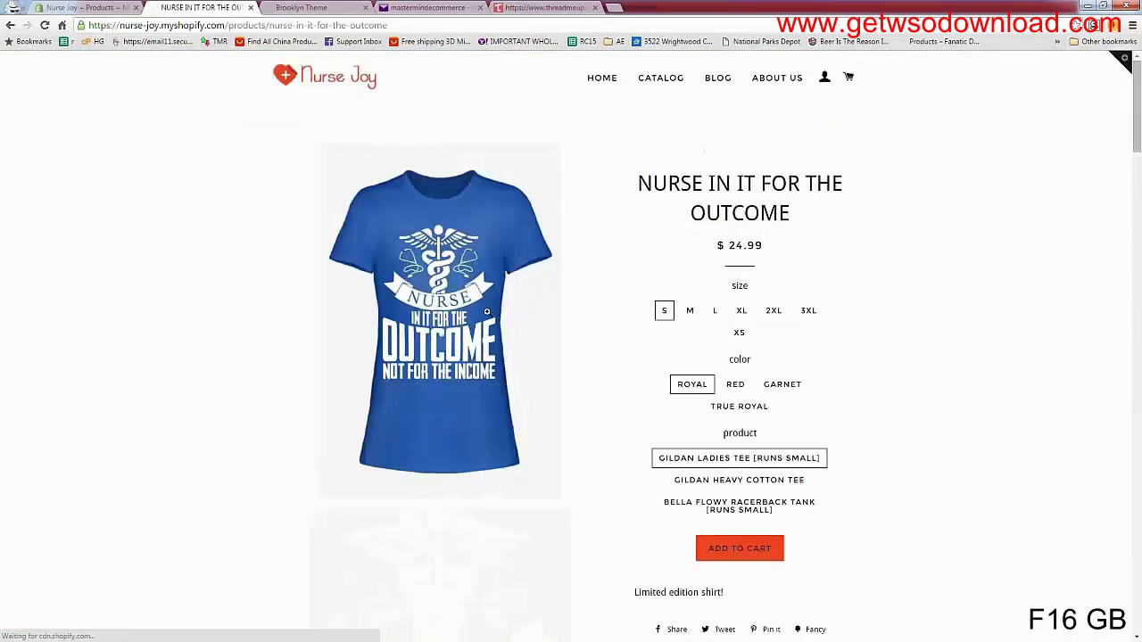
Delete the product's blank lead image in the Shopify admin and make the garnet ladies tee the first image
{"action": "left_click", "coordinate": [56, 6]}
{"action": "scroll", "coordinate": [417, 372], "scroll_direction": "down", "scroll_amount": 2}
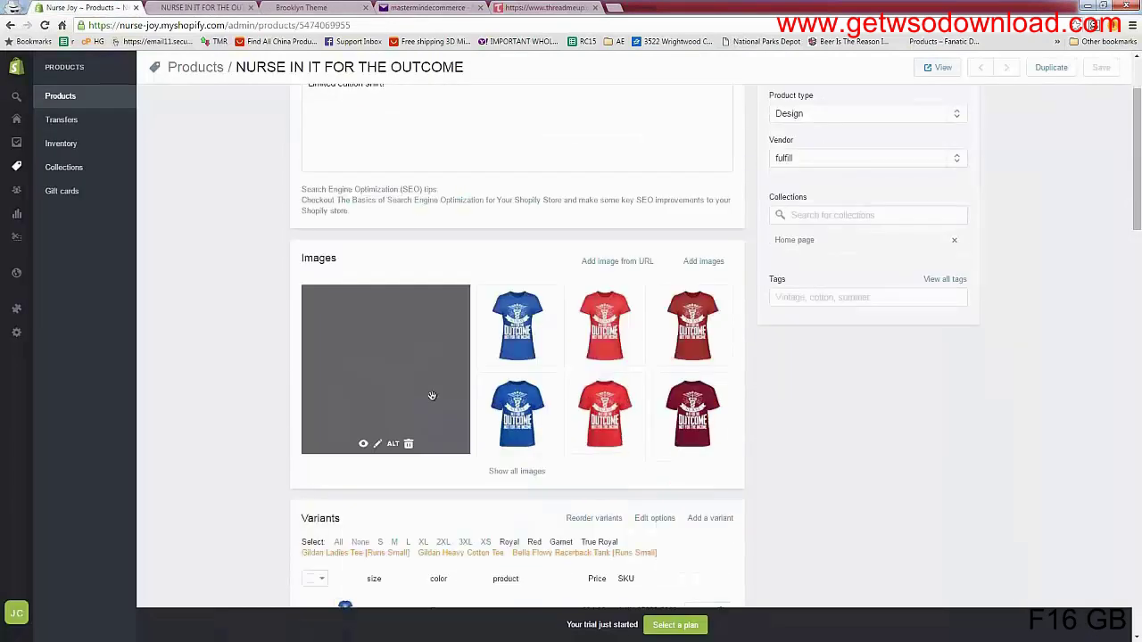
{"action": "left_click", "coordinate": [408, 443]}
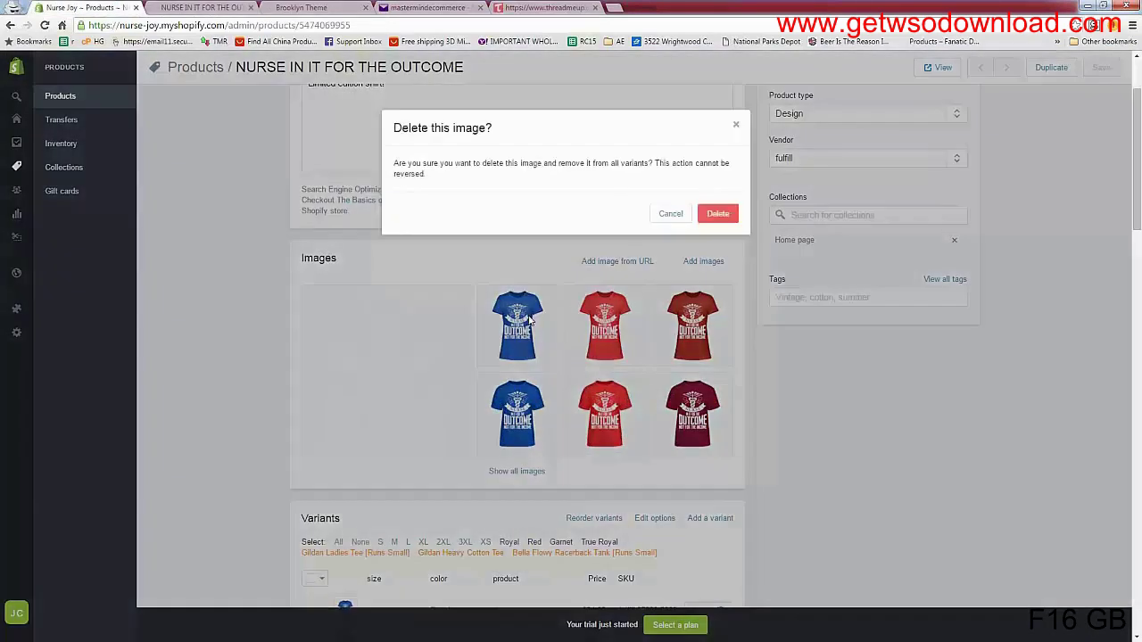
{"action": "left_click", "coordinate": [671, 215]}
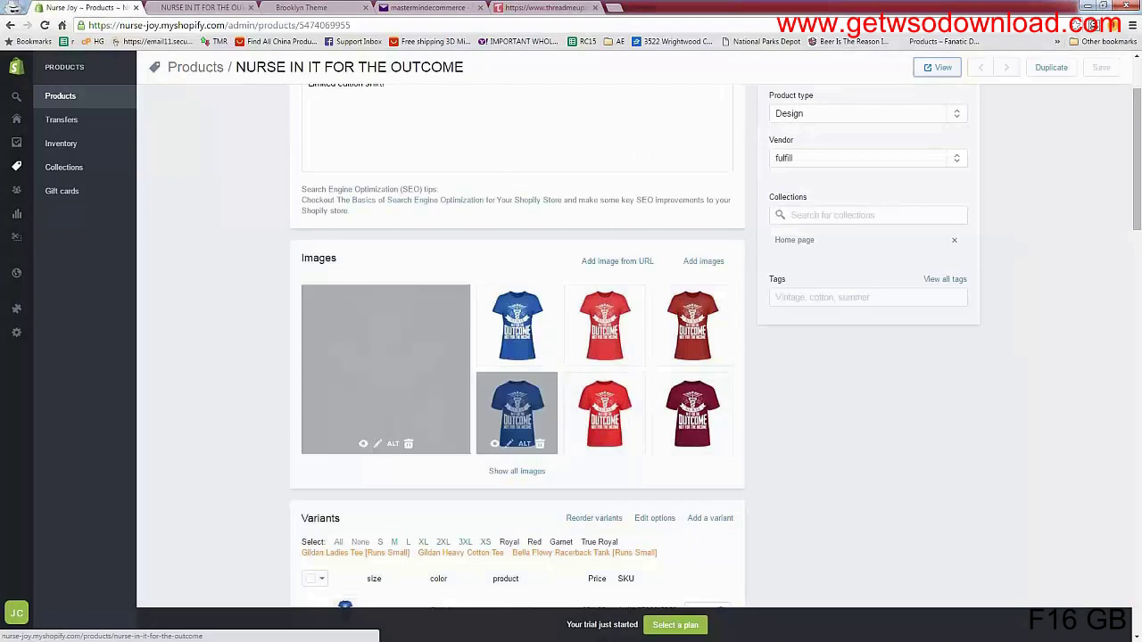
{"action": "left_click", "coordinate": [409, 444]}
{"action": "left_click", "coordinate": [720, 213]}
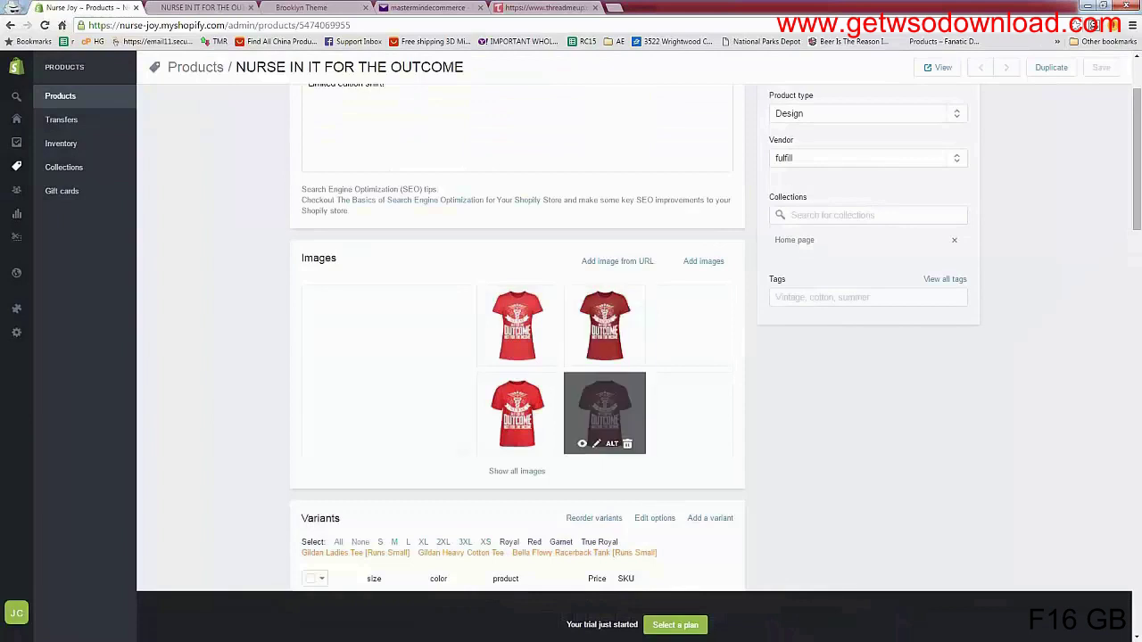
{"action": "left_click_drag", "start_coordinate": [609, 319], "coordinate": [312, 332]}
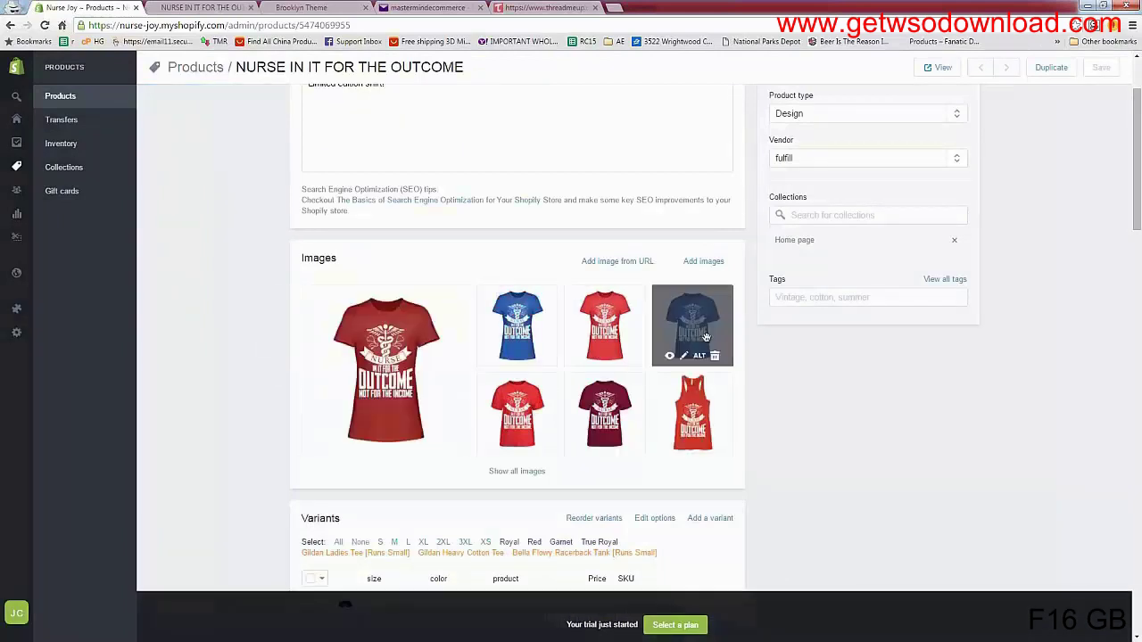
Reorder the product's variants so that Garnet is the first color, and save the new order
{"action": "scroll", "coordinate": [692, 316], "scroll_direction": "down", "scroll_amount": 1}
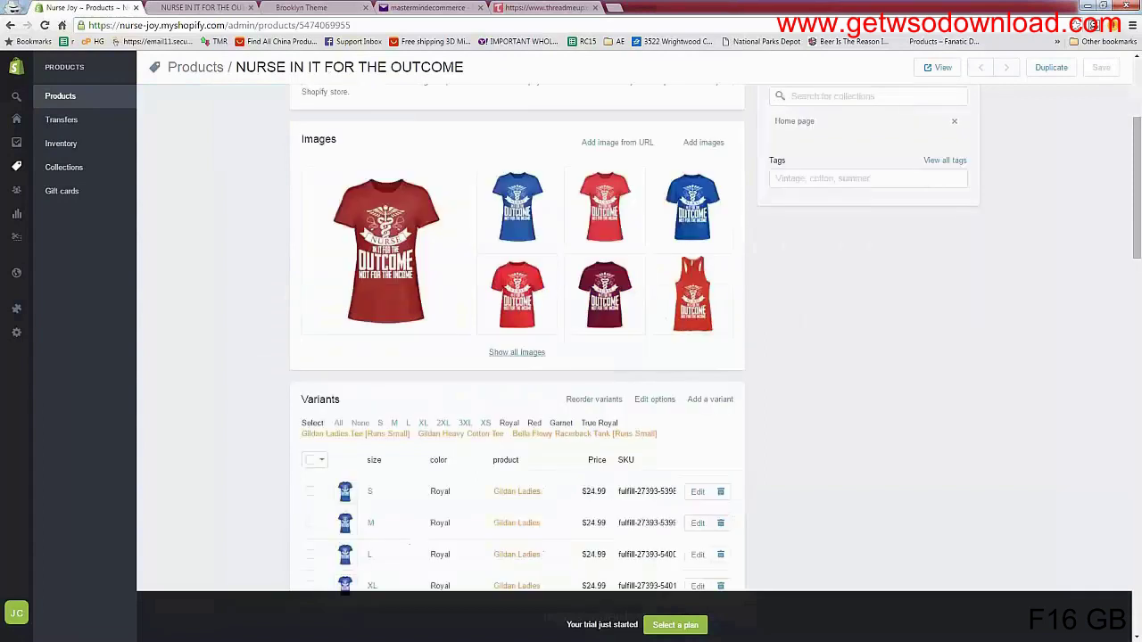
{"action": "left_click", "coordinate": [594, 399]}
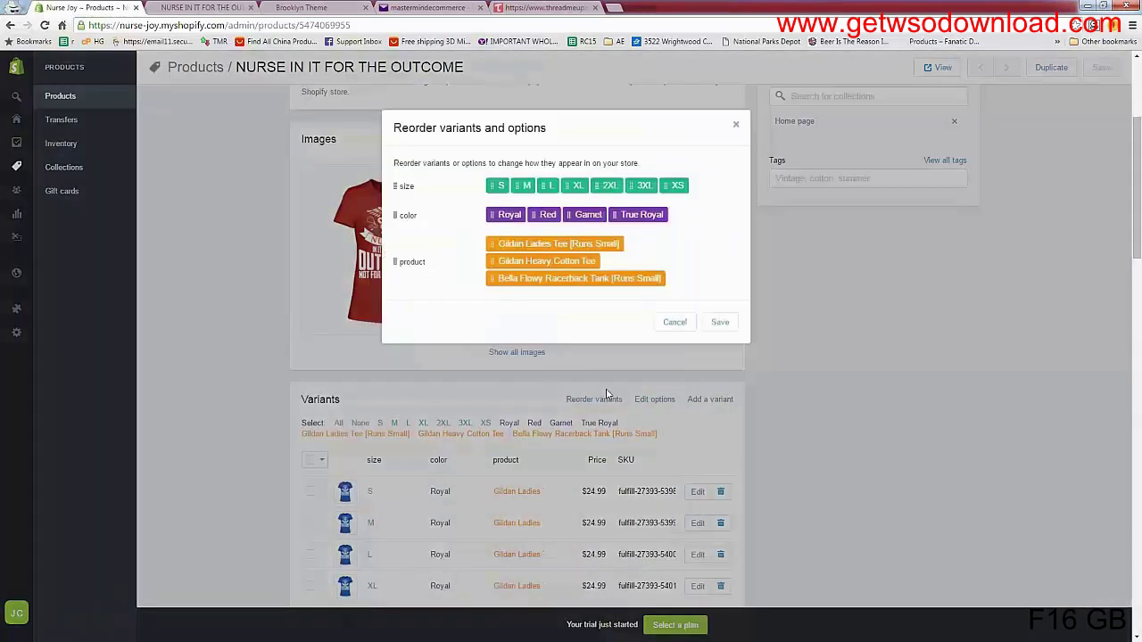
{"action": "left_click_drag", "start_coordinate": [542, 217], "coordinate": [502, 231]}
{"action": "left_click", "coordinate": [720, 321]}
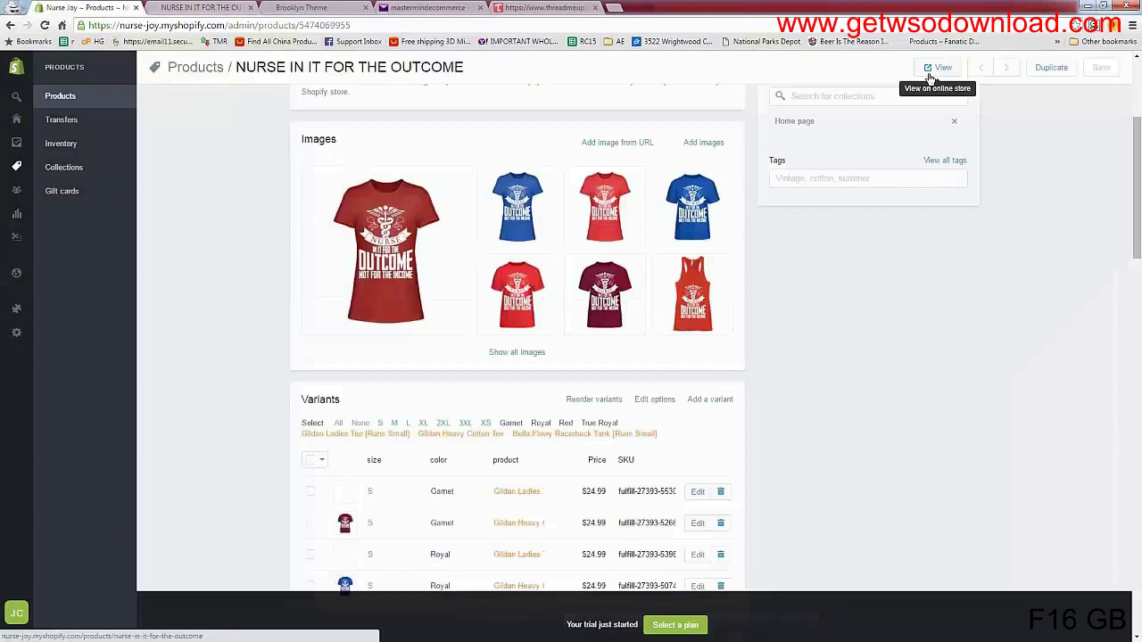
View the product on the online store and try its M, L and XL size options
{"action": "left_click", "coordinate": [937, 68]}
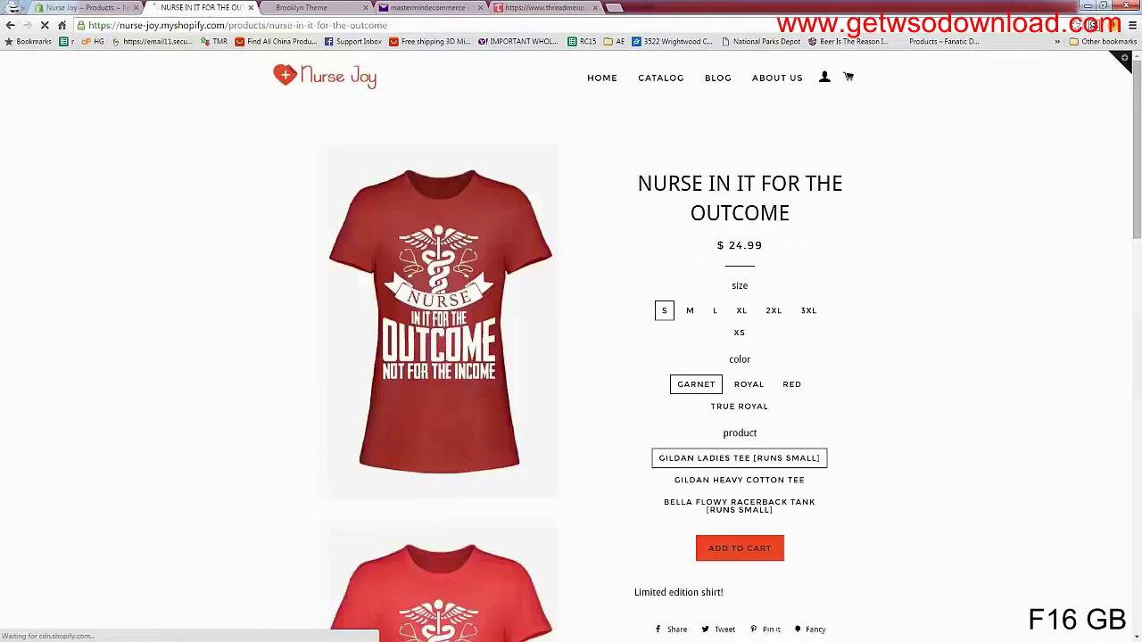
{"action": "left_click", "coordinate": [690, 310]}
{"action": "scroll", "coordinate": [705, 317], "scroll_direction": "down", "scroll_amount": 1}
{"action": "left_click", "coordinate": [715, 218]}
{"action": "left_click", "coordinate": [741, 219]}
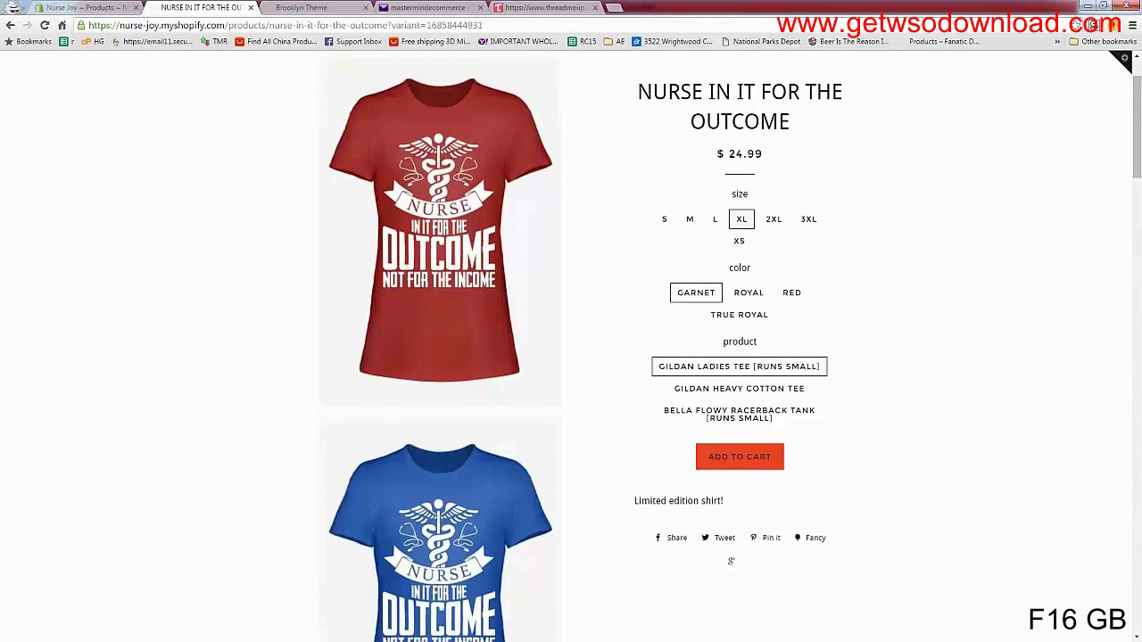
Try the product's 2XL, 3XL and XS sizes and its Royal, Red and True Royal colors on the store page
{"action": "left_click", "coordinate": [773, 218]}
{"action": "left_click", "coordinate": [809, 218]}
{"action": "left_click", "coordinate": [739, 241]}
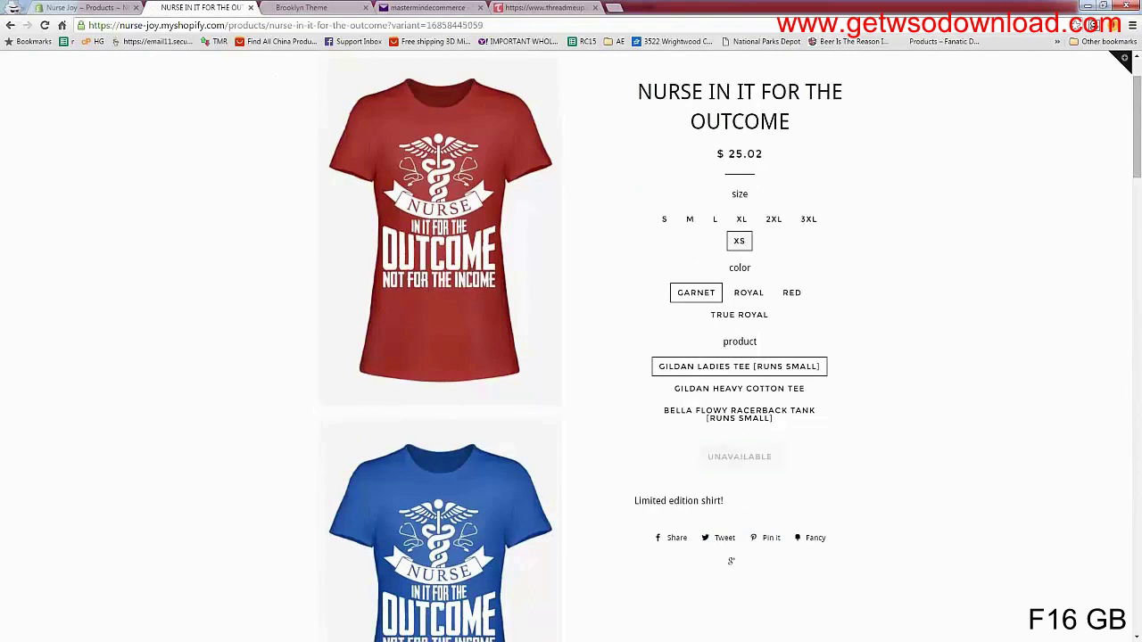
{"action": "left_click", "coordinate": [750, 295]}
{"action": "left_click", "coordinate": [792, 294]}
{"action": "left_click", "coordinate": [756, 317]}
Try the Gildan Heavy Cotton Tee, Bella Flowy Racerback Tank and Gildan Ladies Tee product options
{"action": "left_click", "coordinate": [724, 389]}
{"action": "left_click", "coordinate": [717, 411]}
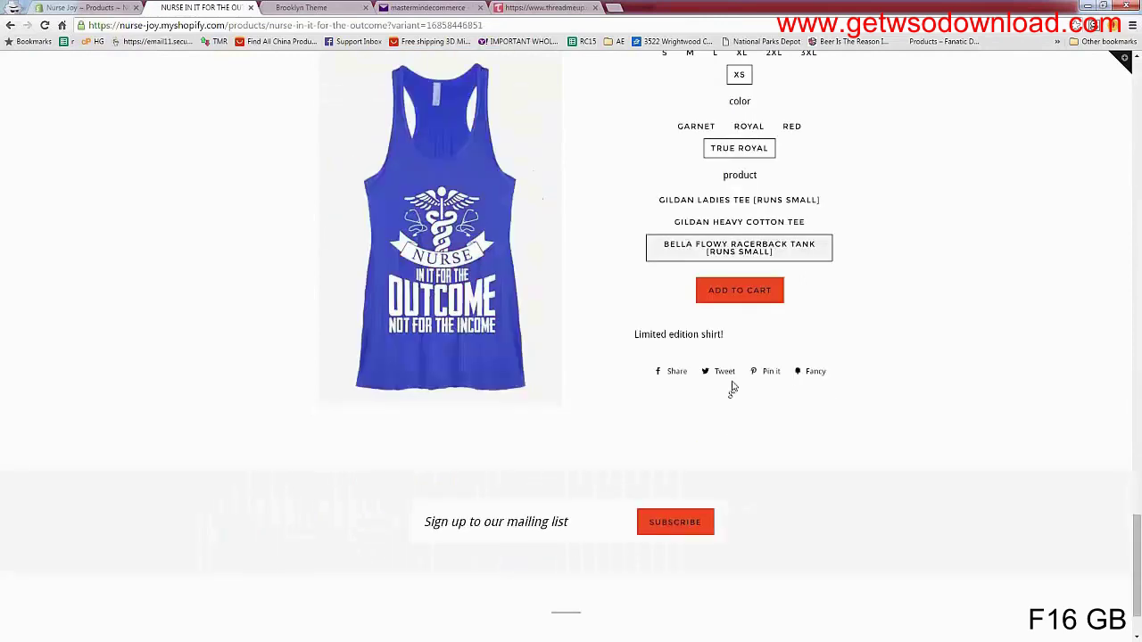
{"action": "left_click", "coordinate": [721, 222]}
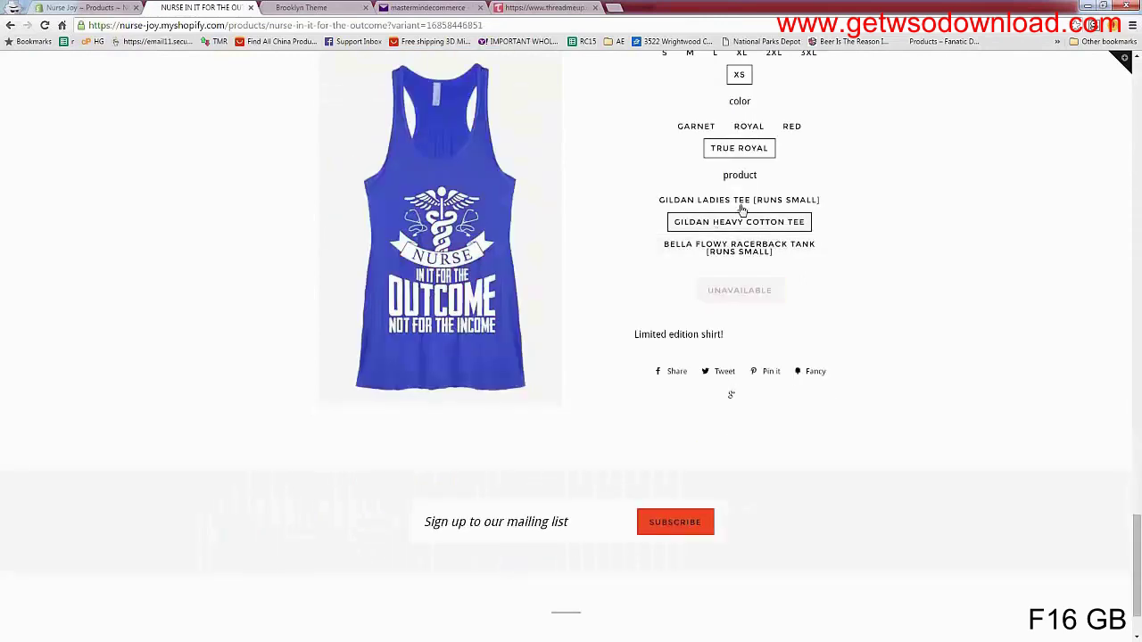
{"action": "left_click", "coordinate": [760, 201]}
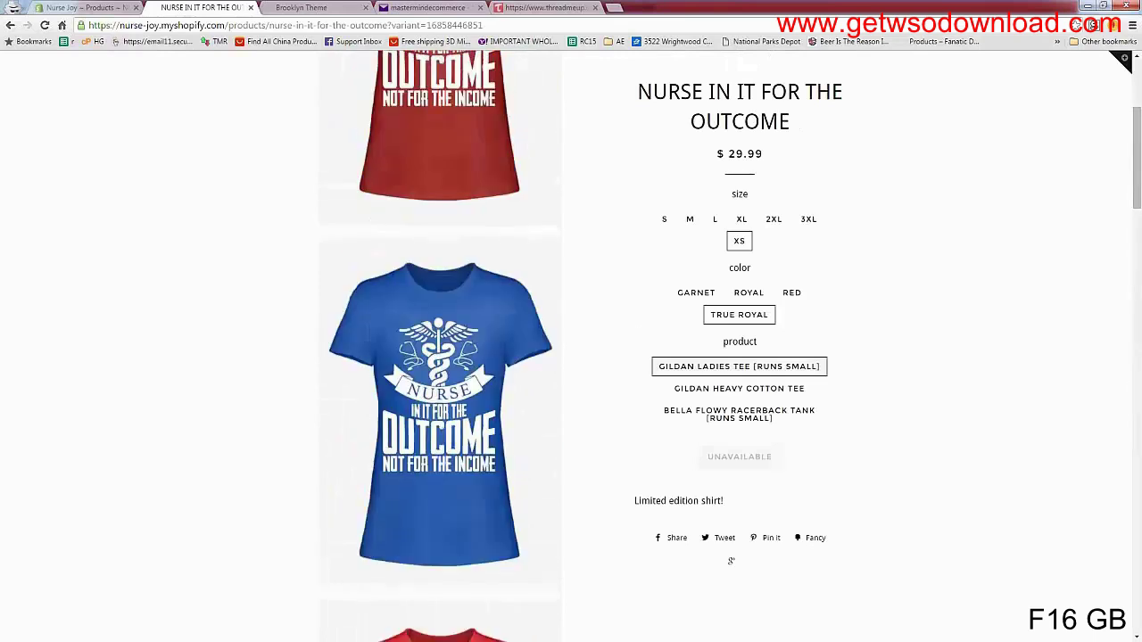
Enlarge the blue and garnet ladies tee images one after the other, closing each enlarged view
{"action": "left_click", "coordinate": [494, 342]}
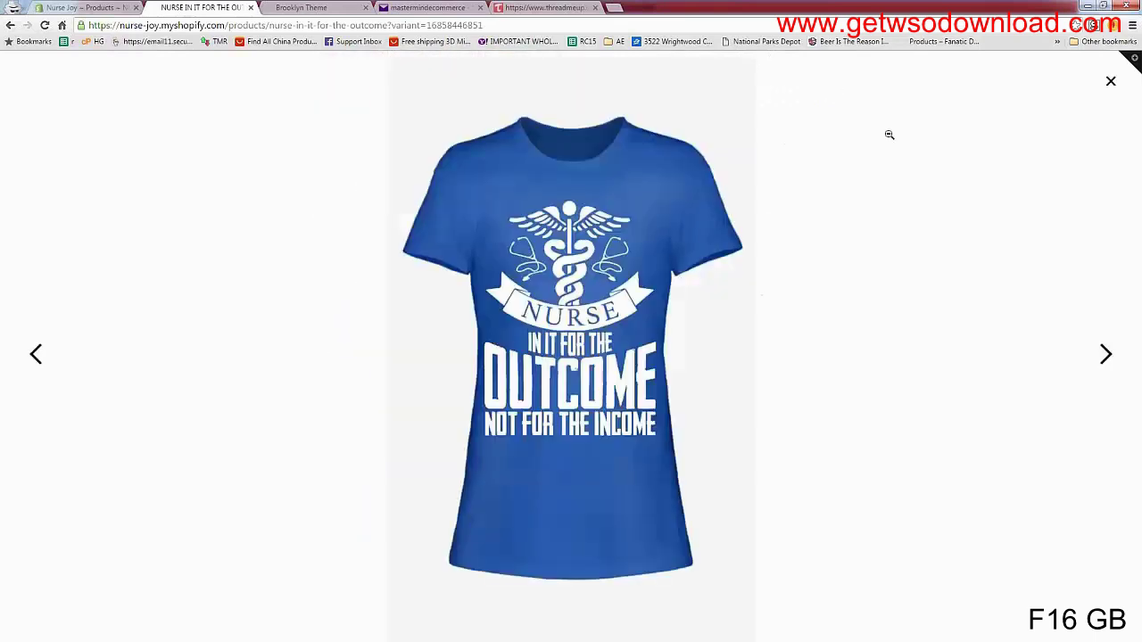
{"action": "left_click", "coordinate": [1111, 85]}
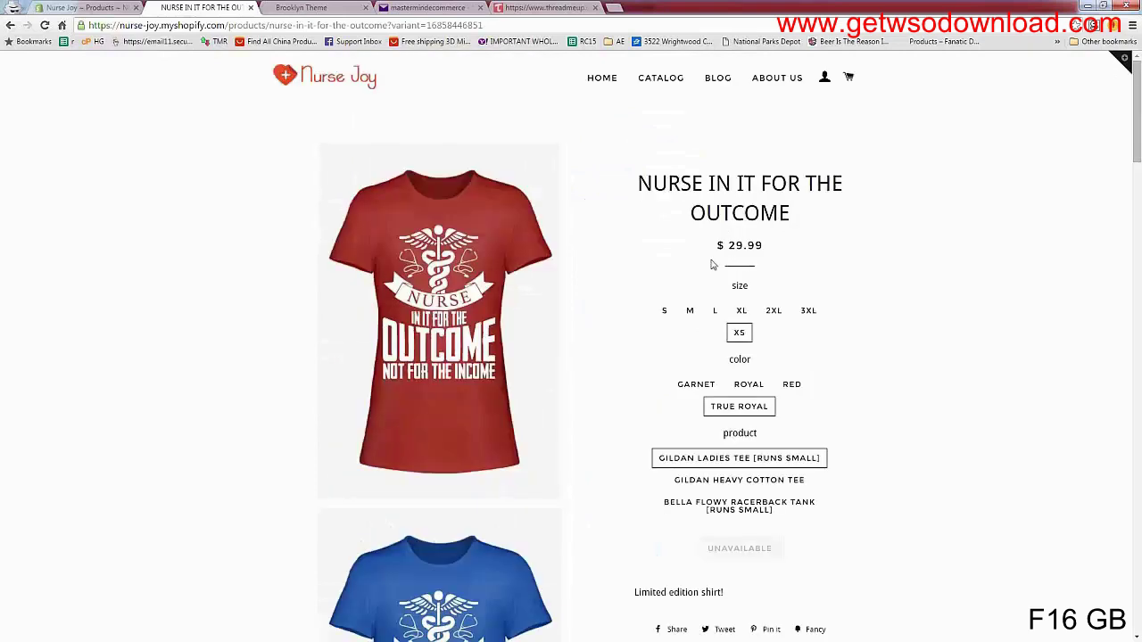
{"action": "left_click", "coordinate": [425, 287]}
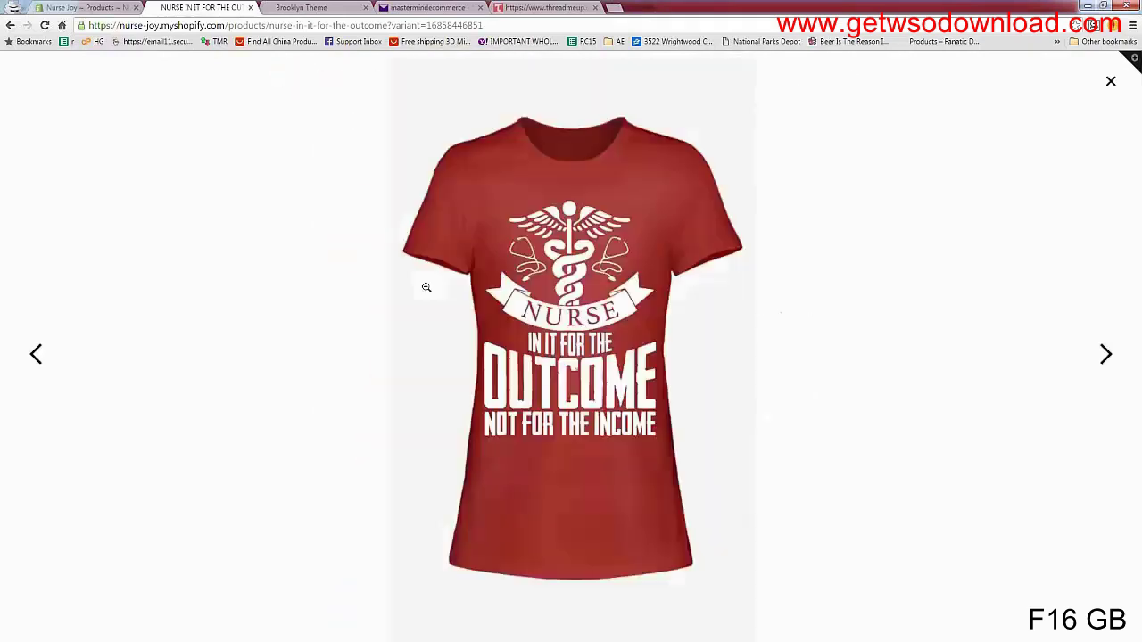
{"action": "left_click", "coordinate": [1111, 82]}
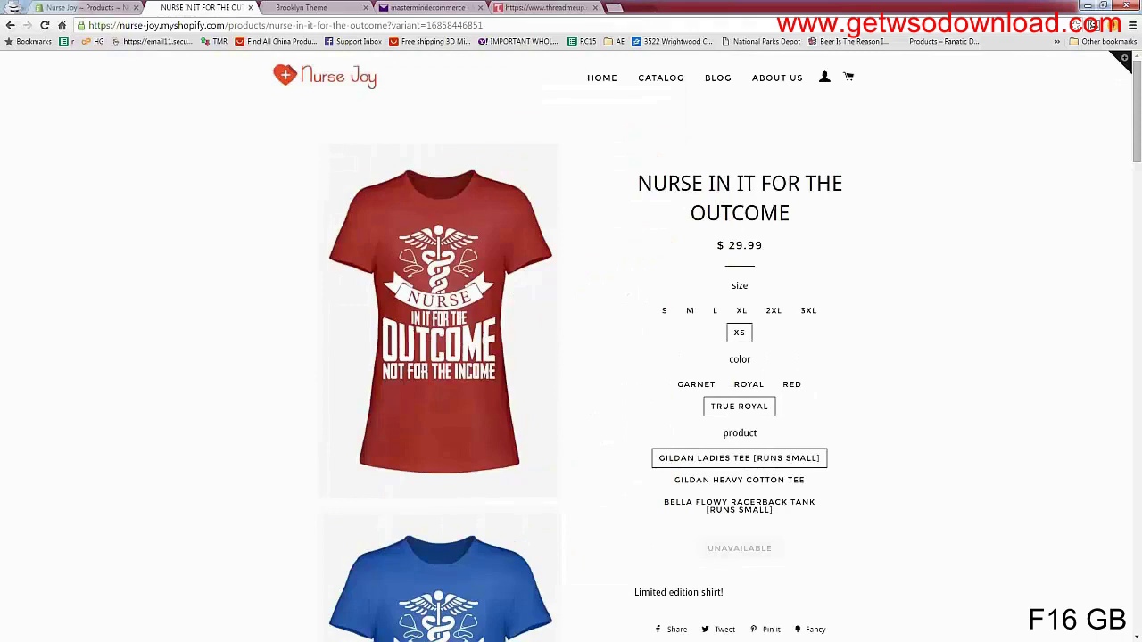
Add the size S Garnet Gildan Ladies Tee to the cart and close the cart
{"action": "left_click", "coordinate": [663, 312]}
{"action": "left_click", "coordinate": [702, 385]}
{"action": "scroll", "coordinate": [703, 389], "scroll_direction": "down", "scroll_amount": 1}
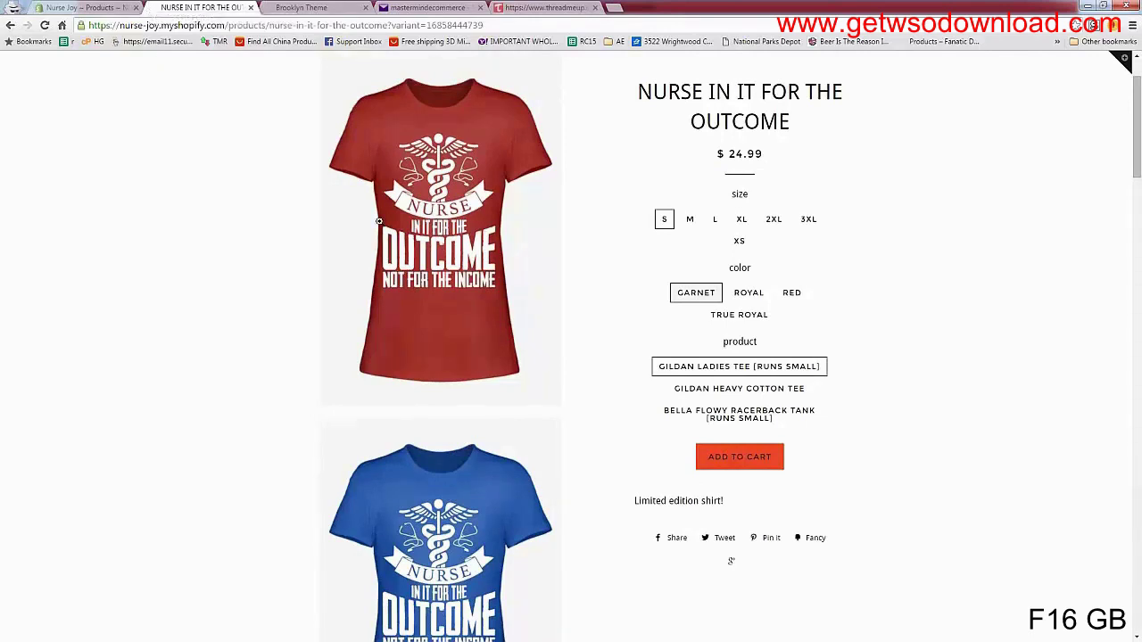
{"action": "left_click", "coordinate": [724, 454]}
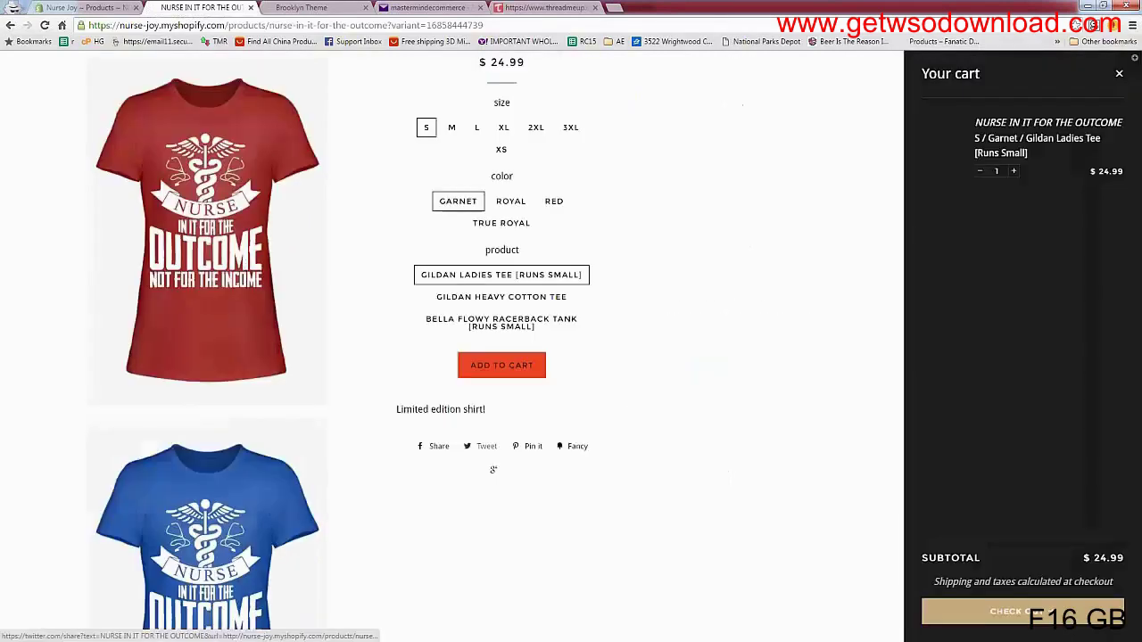
{"action": "left_click", "coordinate": [681, 338]}
Look over the store's catalog page, review the cart contents and close the cart
{"action": "left_click", "coordinate": [660, 77]}
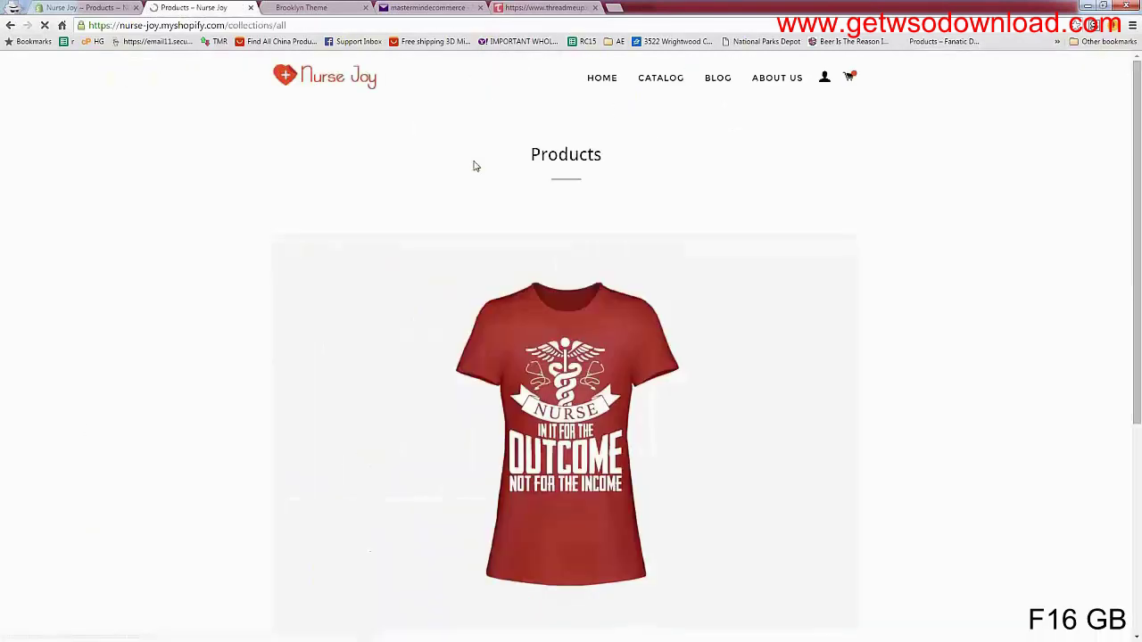
{"action": "scroll", "coordinate": [470, 337], "scroll_direction": "down", "scroll_amount": 3}
{"action": "scroll", "coordinate": [474, 362], "scroll_direction": "up", "scroll_amount": 3}
{"action": "scroll", "coordinate": [474, 362], "scroll_direction": "down", "scroll_amount": 2}
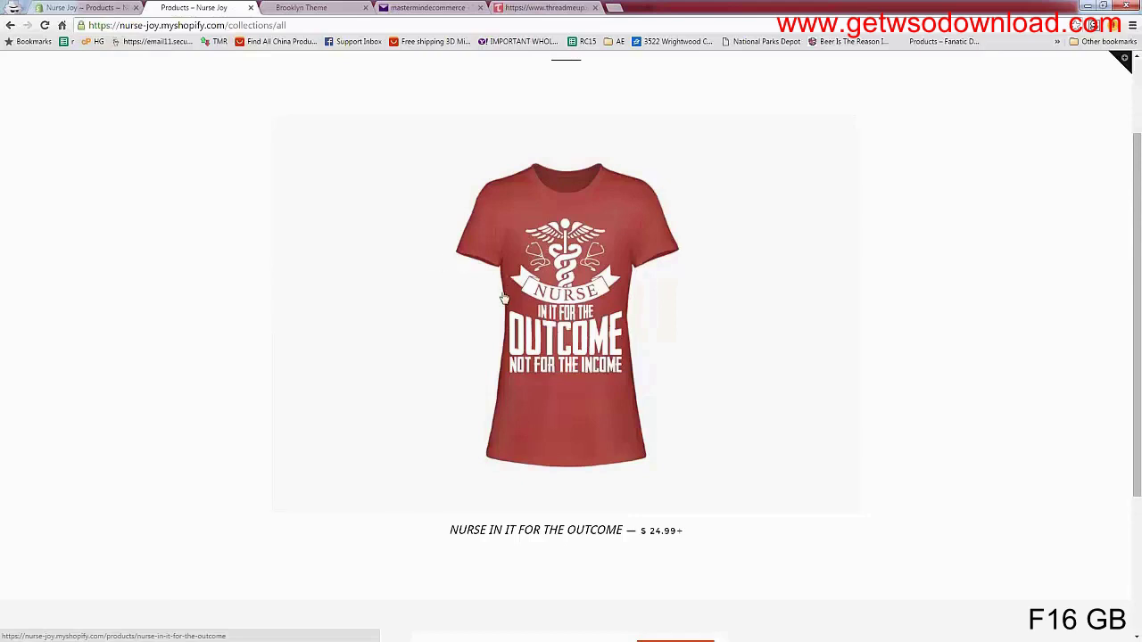
{"action": "scroll", "coordinate": [502, 298], "scroll_direction": "down", "scroll_amount": 2}
{"action": "scroll", "coordinate": [504, 297], "scroll_direction": "up", "scroll_amount": 3}
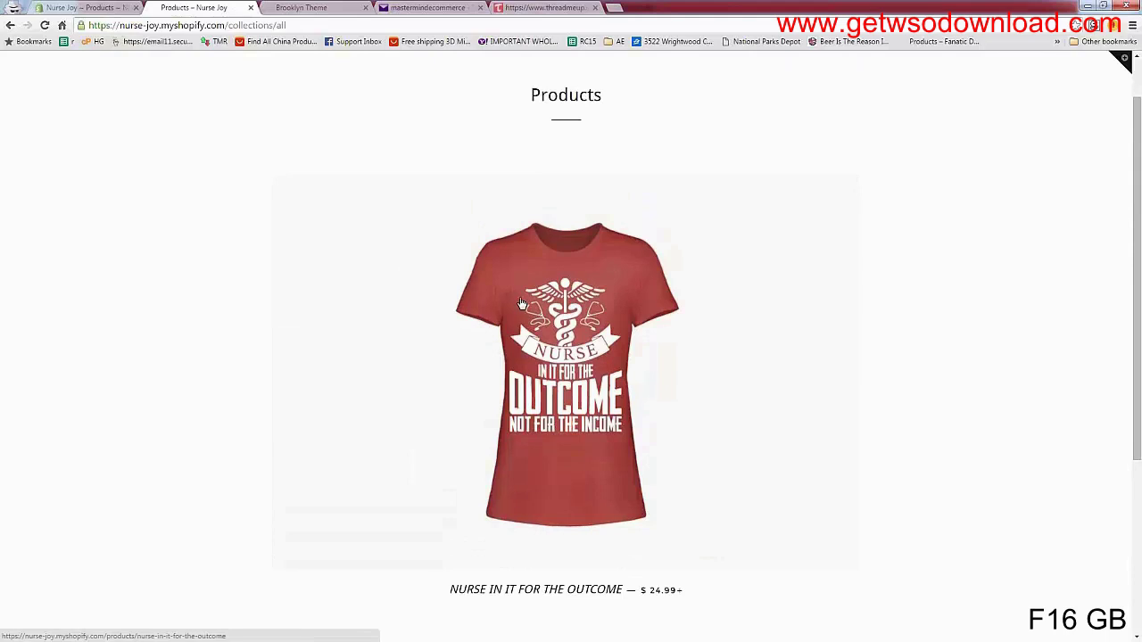
{"action": "scroll", "coordinate": [480, 230], "scroll_direction": "down", "scroll_amount": 3}
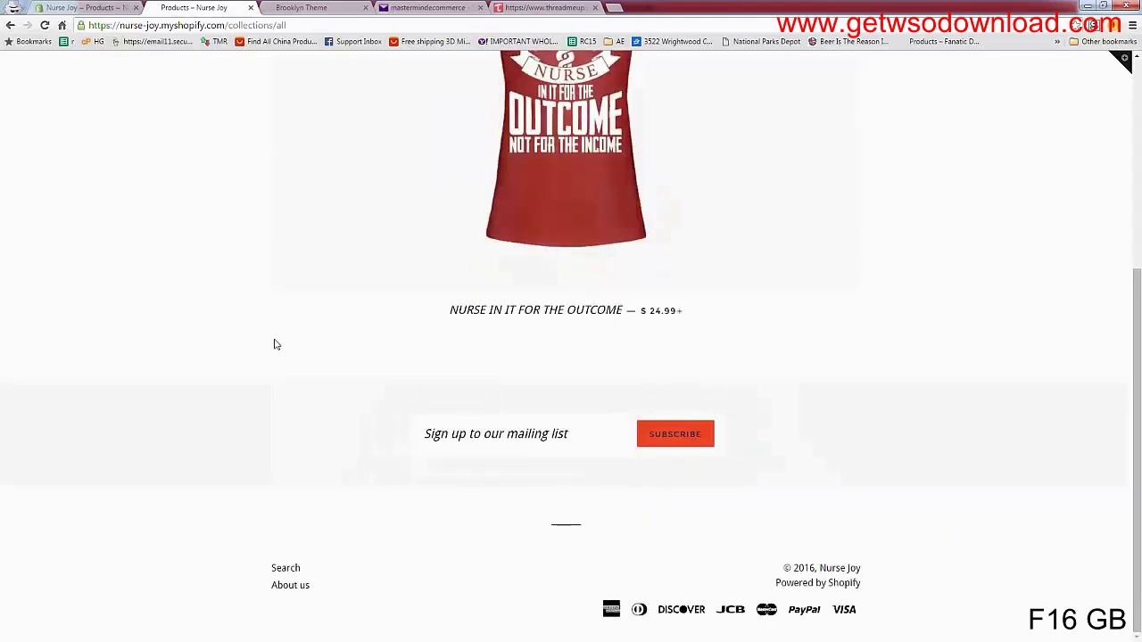
{"action": "scroll", "coordinate": [329, 360], "scroll_direction": "up", "scroll_amount": 4}
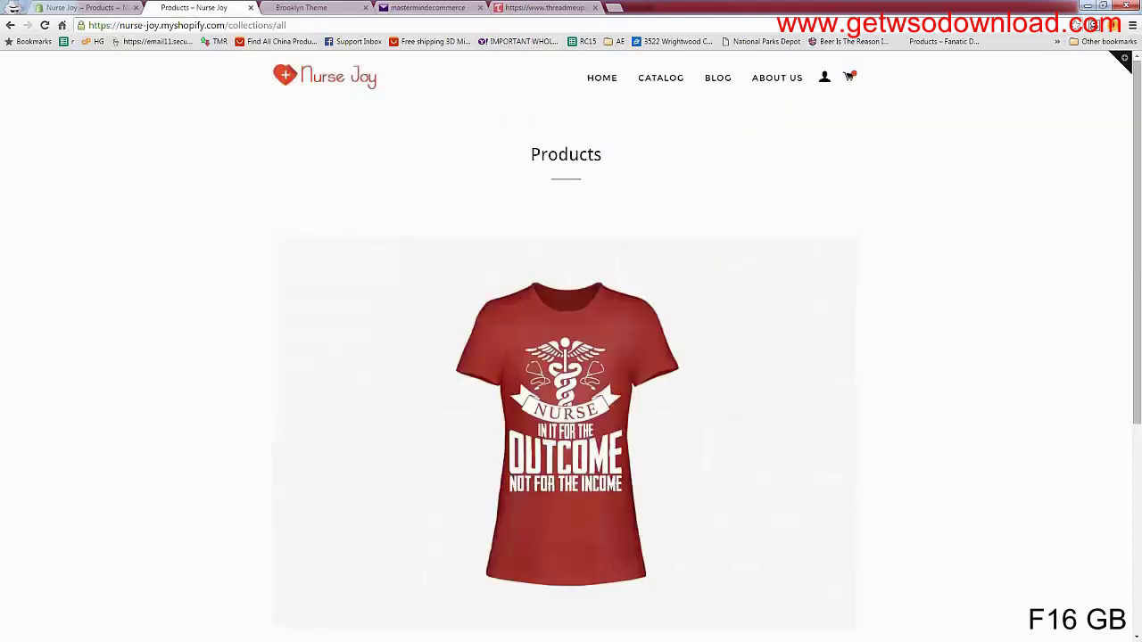
{"action": "left_click", "coordinate": [849, 80]}
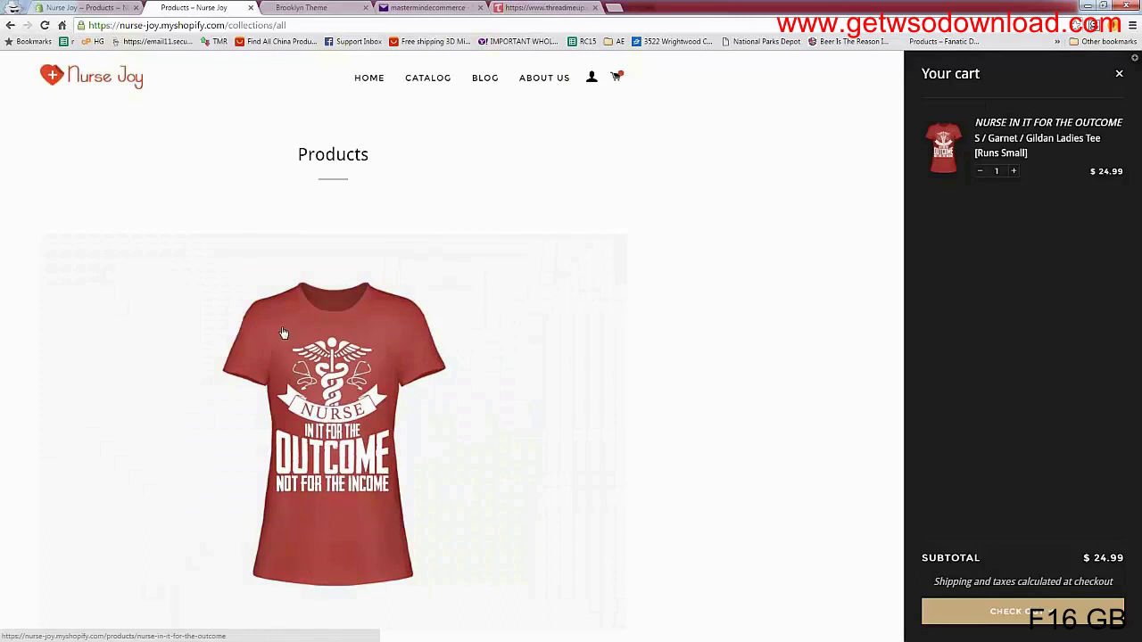
{"action": "left_click", "coordinate": [1121, 75]}
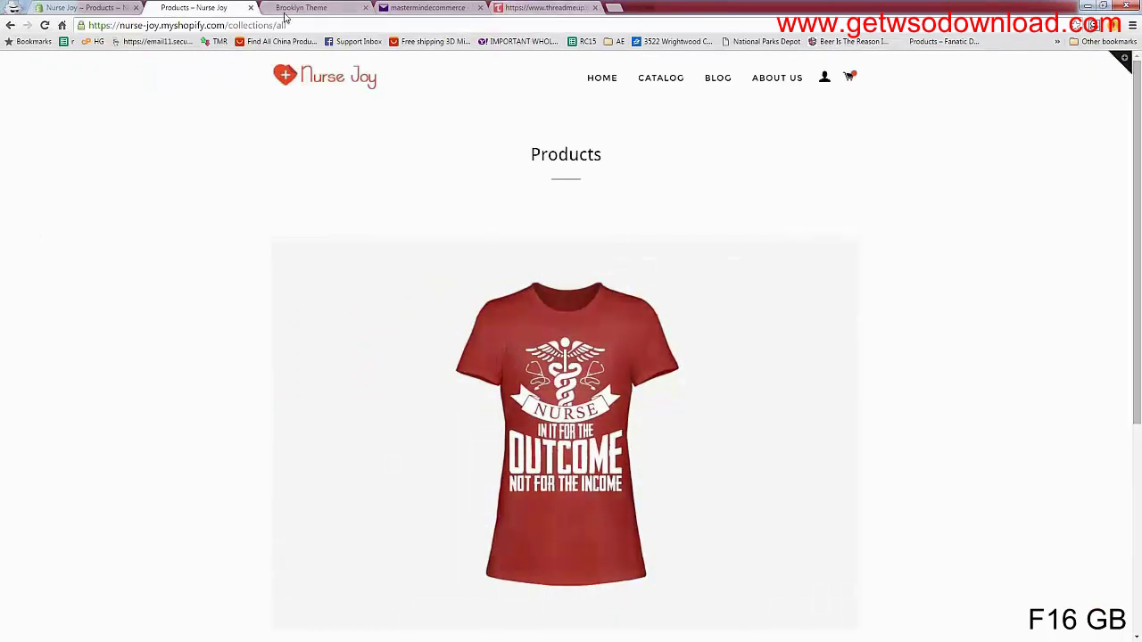
Switch to the ThreadMeUp campaign page and open a blank shirt designer for another campaign
{"action": "left_click", "coordinate": [98, 8]}
{"action": "left_click", "coordinate": [546, 7]}
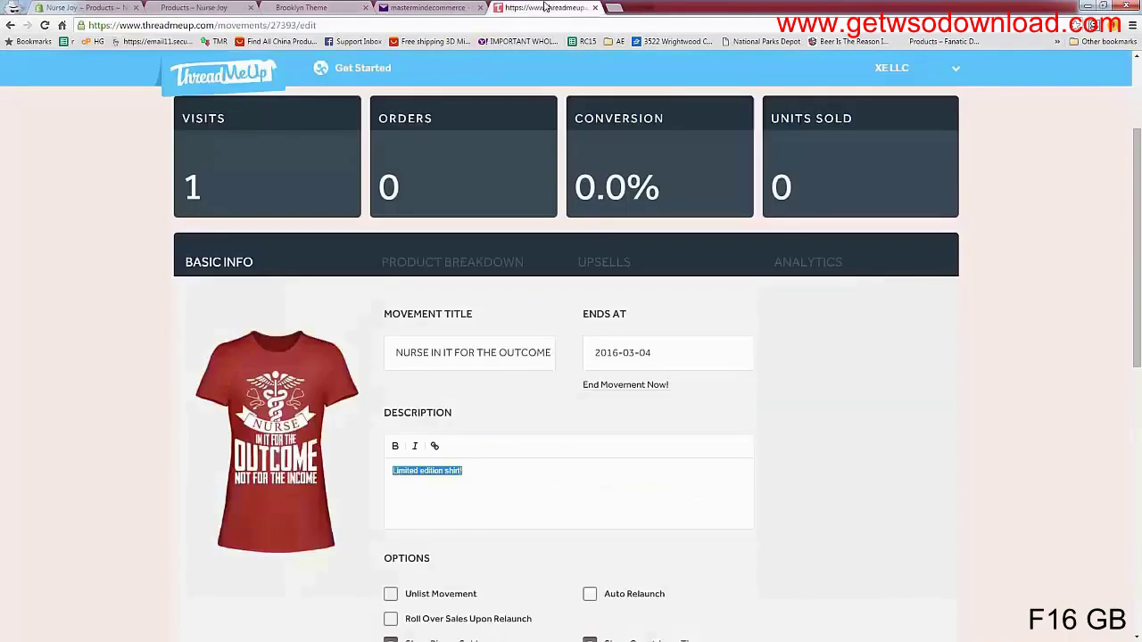
{"action": "scroll", "coordinate": [299, 189], "scroll_direction": "up", "scroll_amount": 2}
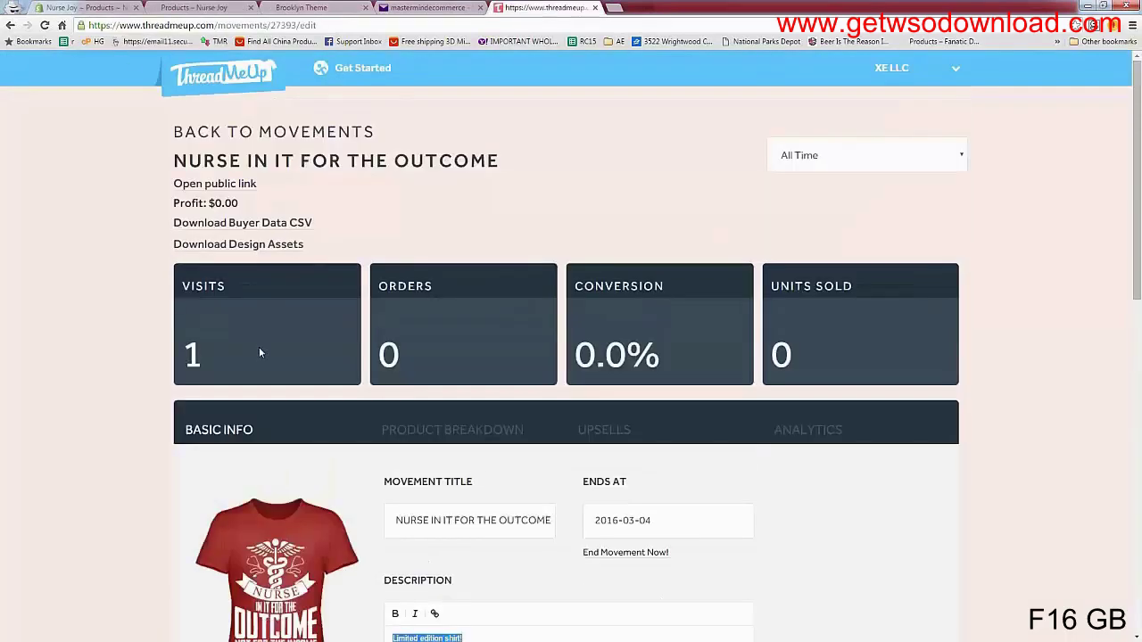
{"action": "left_click", "coordinate": [364, 79]}
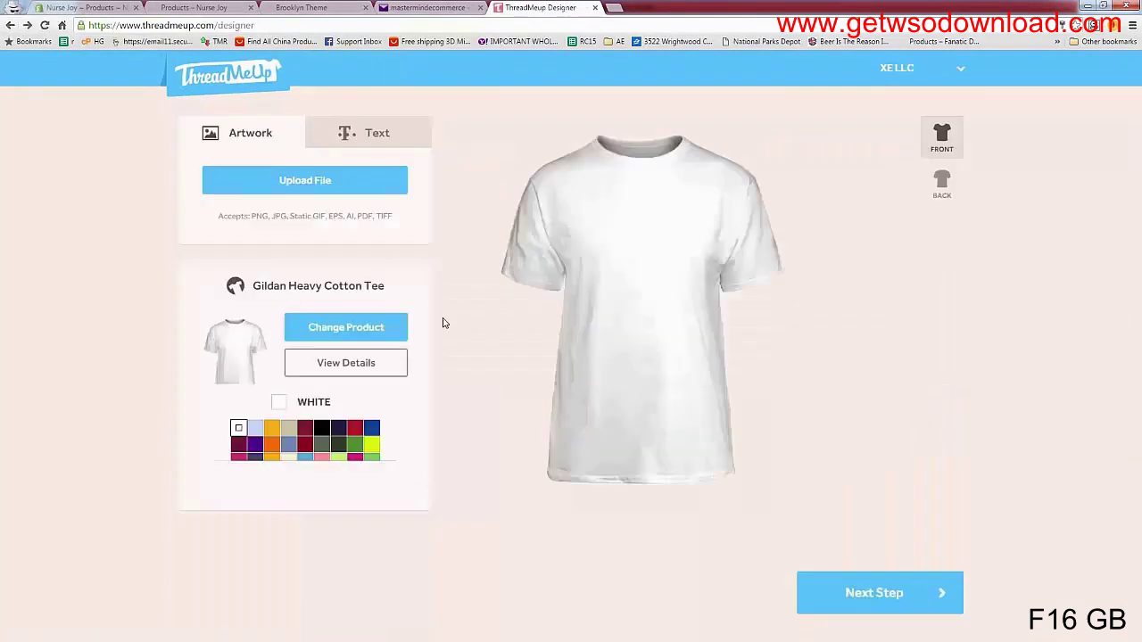
Return to the Shopify admin, view the product list and look over the Home page's setup tasks
{"action": "left_click", "coordinate": [54, 6]}
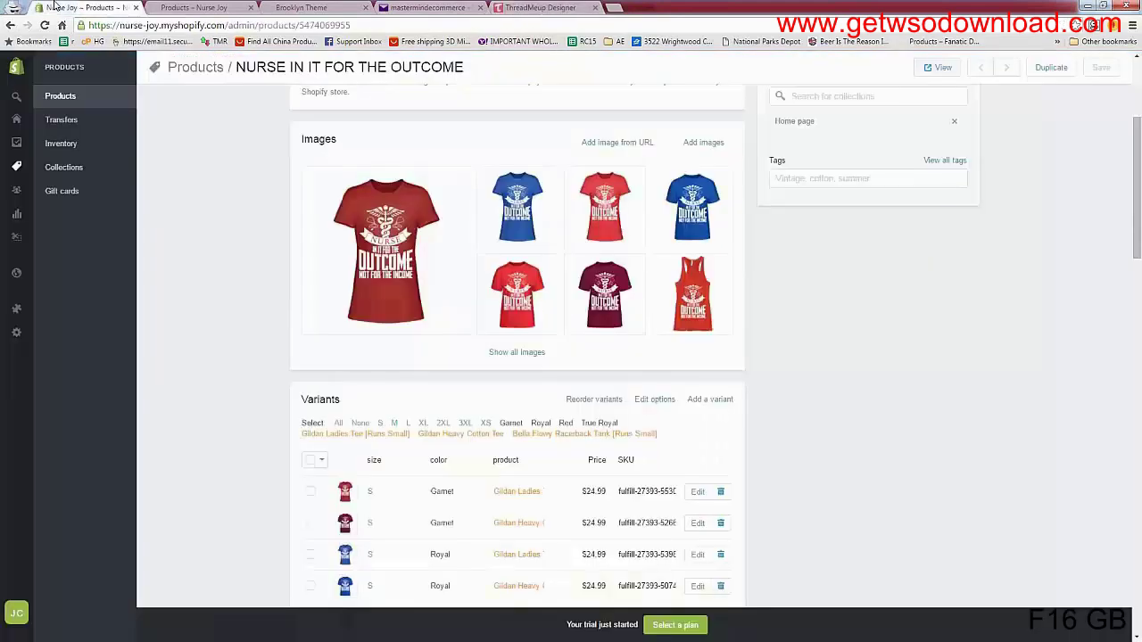
{"action": "left_click", "coordinate": [54, 100]}
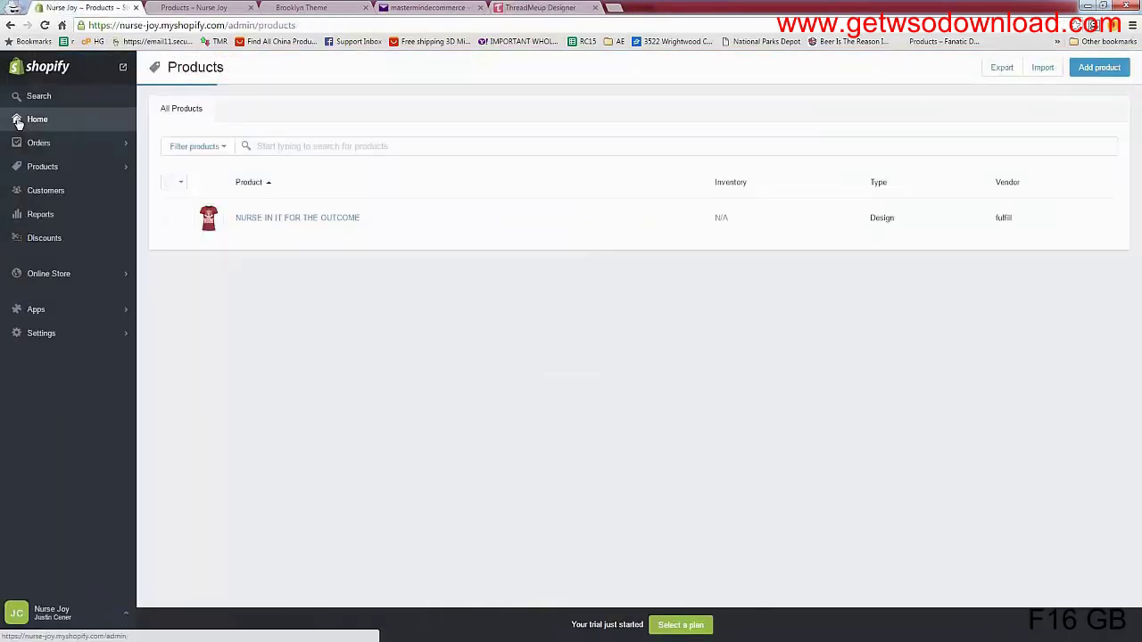
{"action": "left_click", "coordinate": [16, 118]}
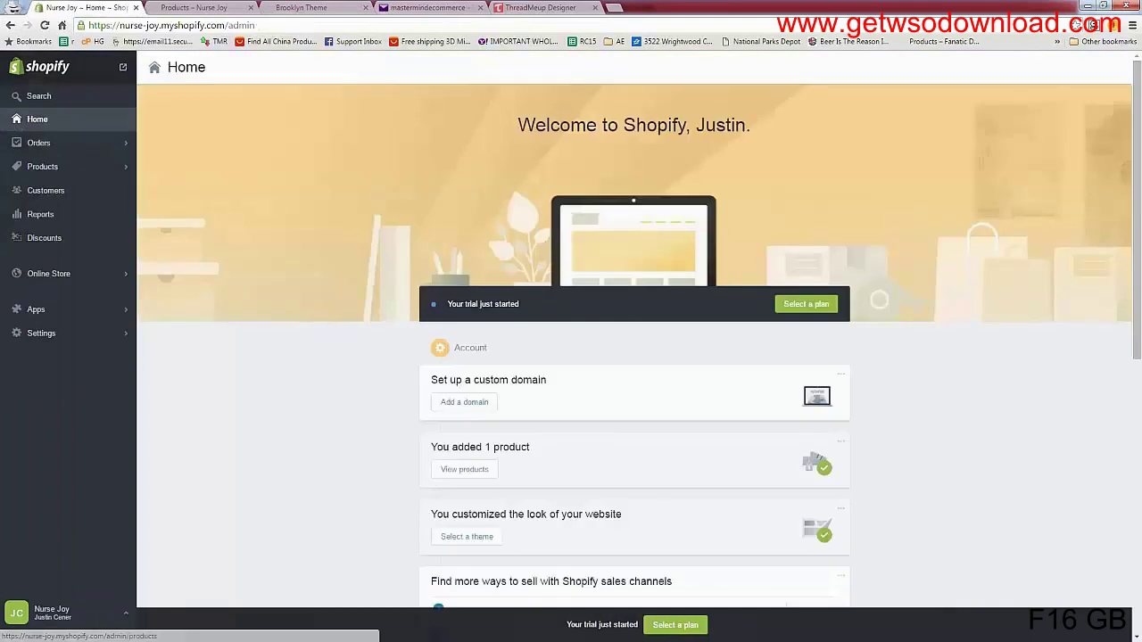
{"action": "scroll", "coordinate": [633, 357], "scroll_direction": "down", "scroll_amount": 2}
{"action": "scroll", "coordinate": [634, 357], "scroll_direction": "up", "scroll_amount": 2}
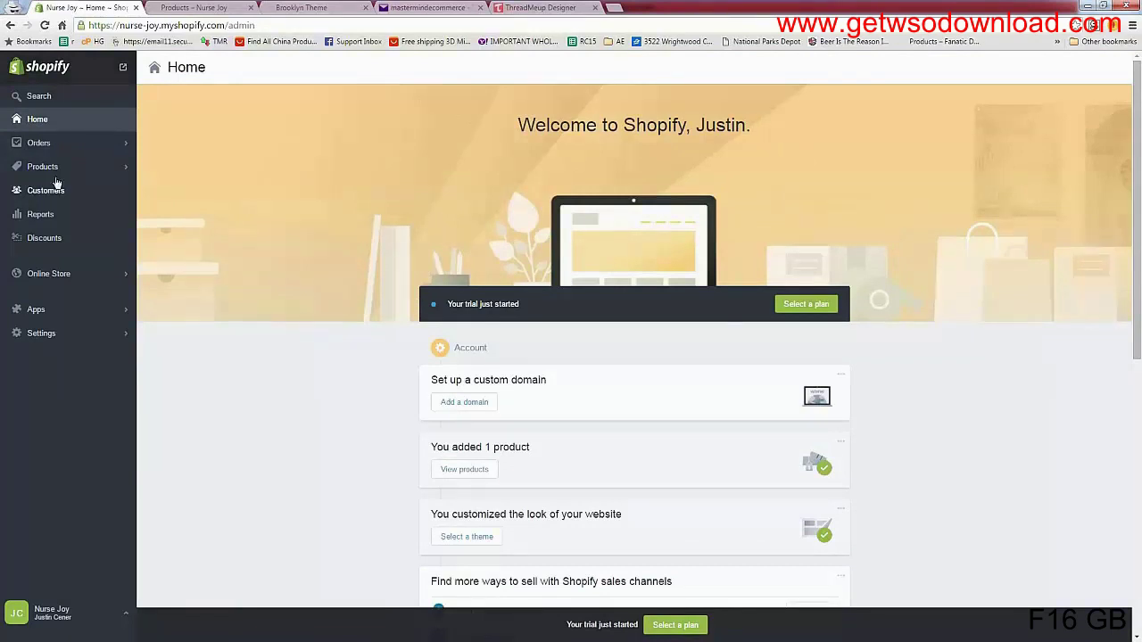
View the store's Orders page in the Shopify admin and read where the first order will appear
{"action": "left_click", "coordinate": [102, 147]}
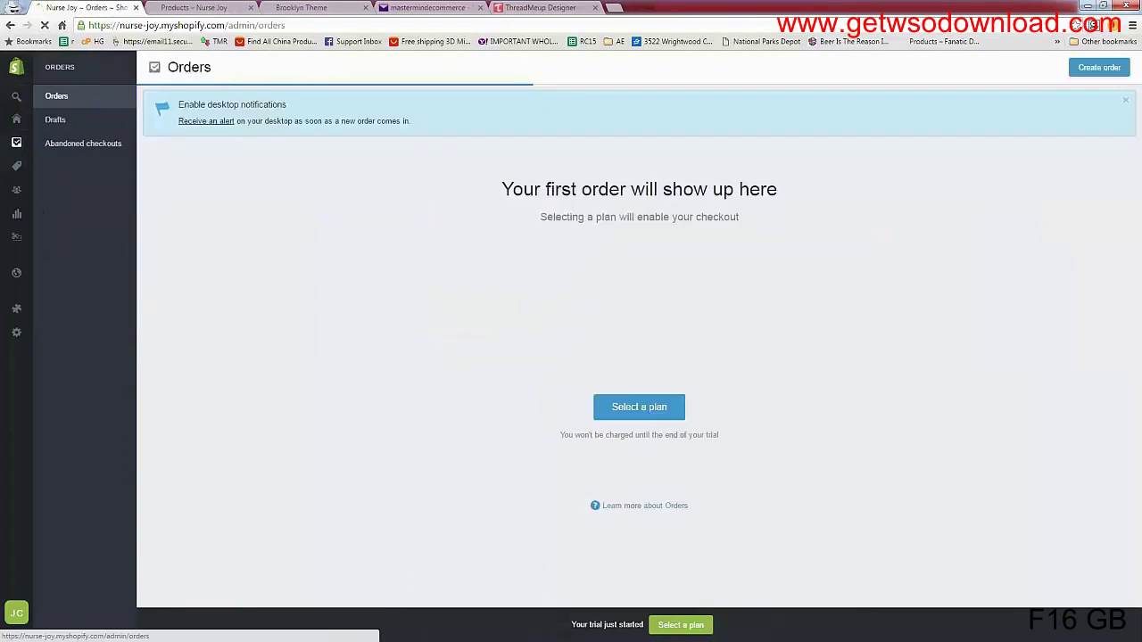
{"action": "left_click_drag", "start_coordinate": [508, 179], "coordinate": [757, 205]}
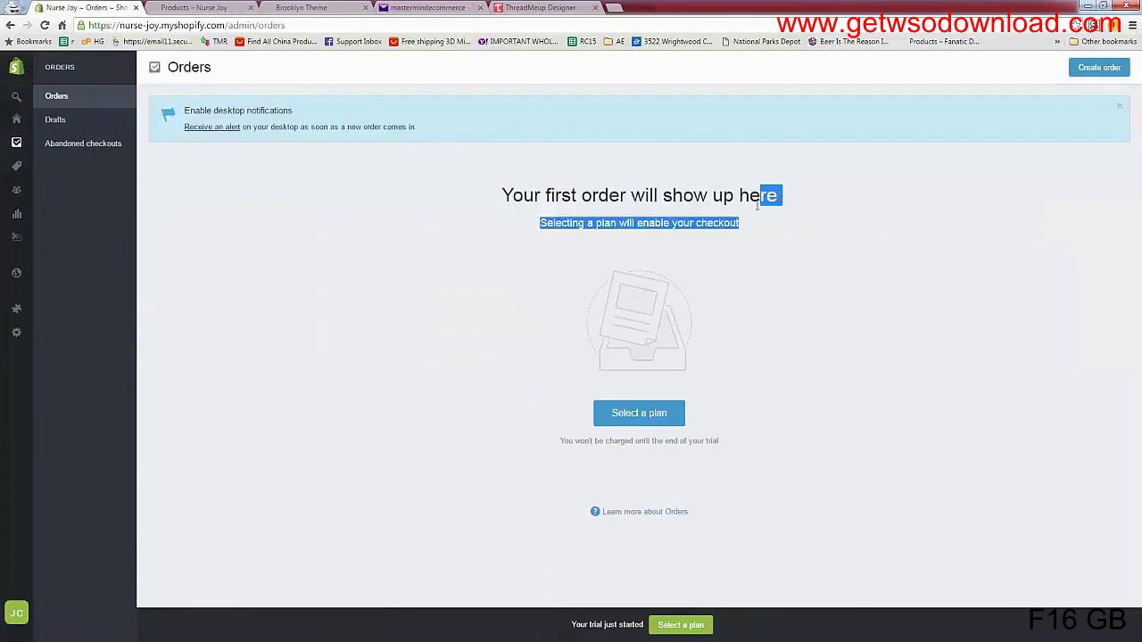
{"action": "left_click", "coordinate": [758, 205]}
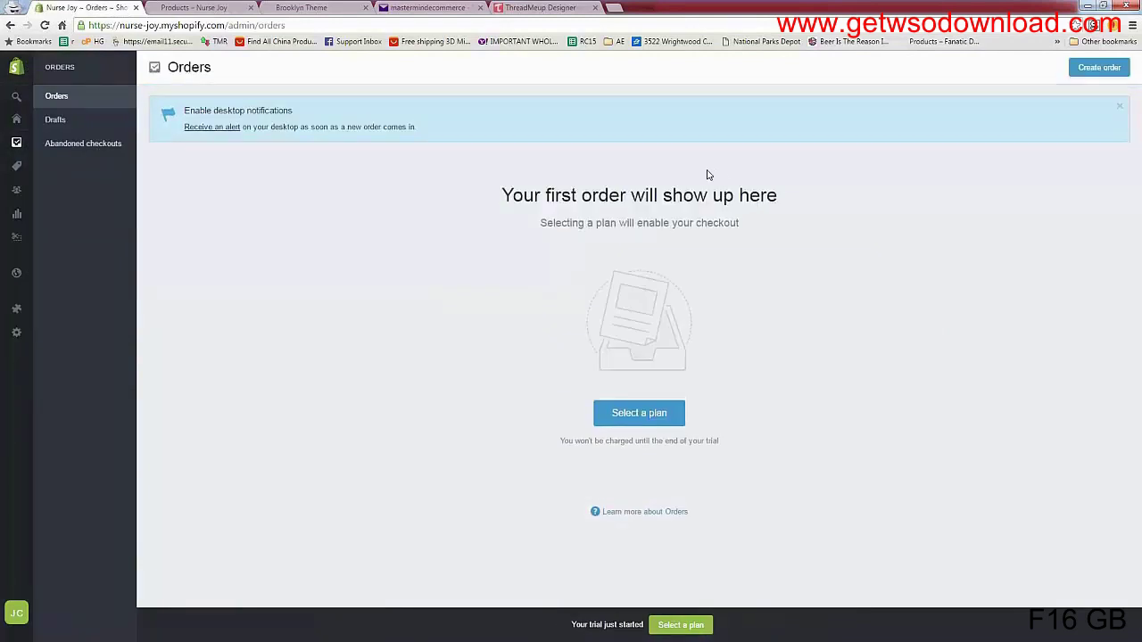
{"action": "mouse_move", "coordinate": [16, 167]}
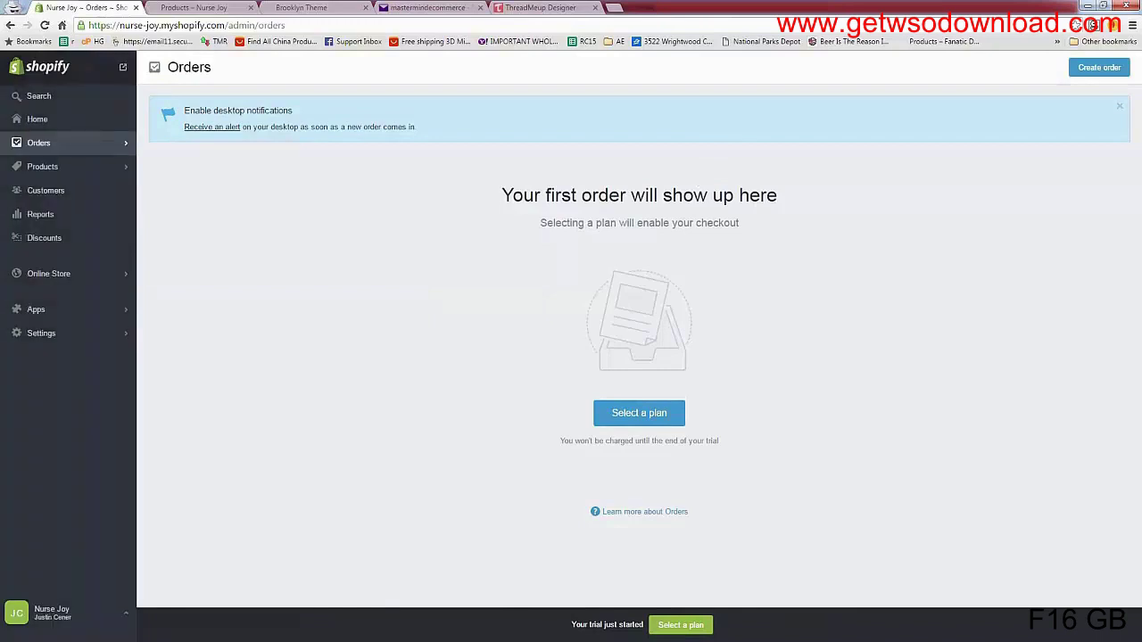